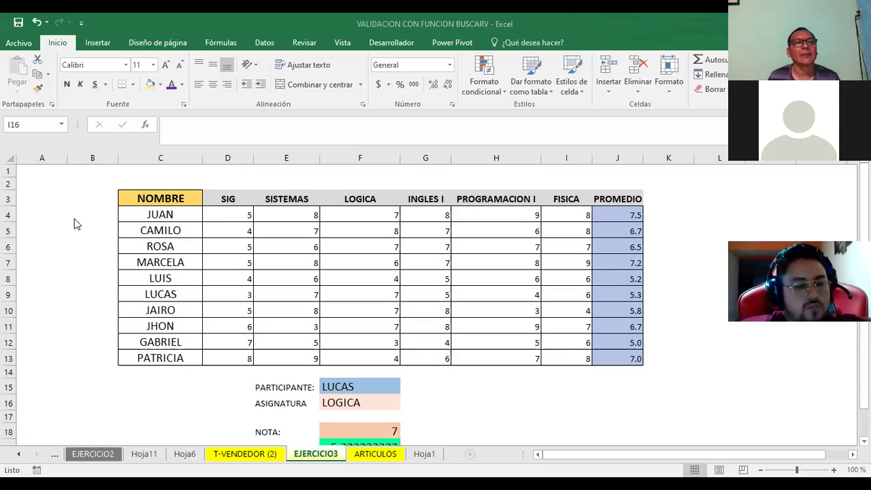
# Step: Inspect the INDICE formula behind the NOTA result and its referenced ranges, leaving it unchanged
pyautogui.click(221, 201)
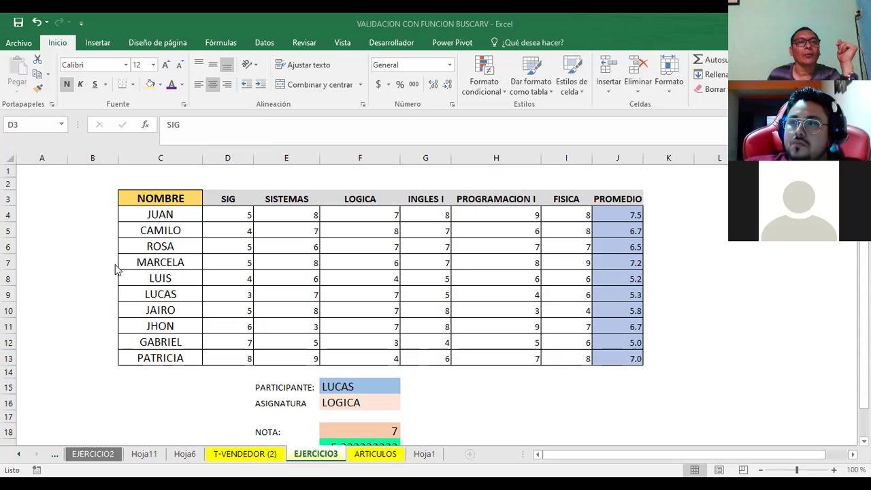
pyautogui.click(379, 434)
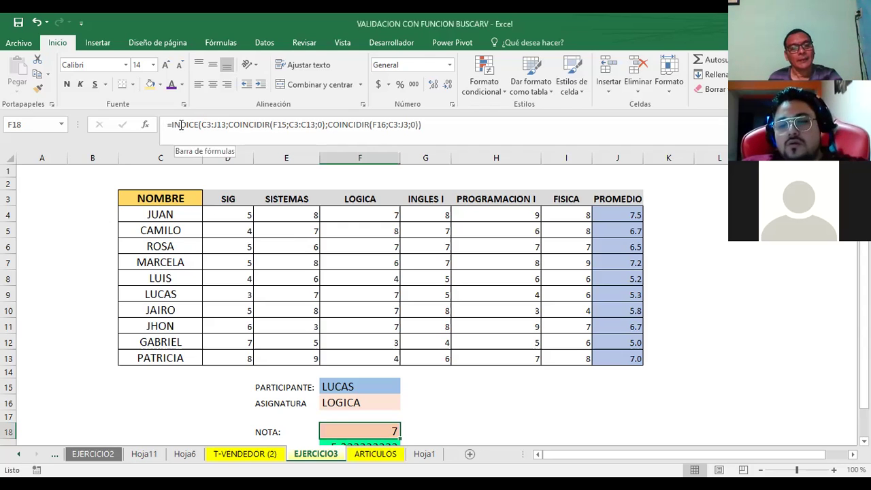
pyautogui.click(181, 125)
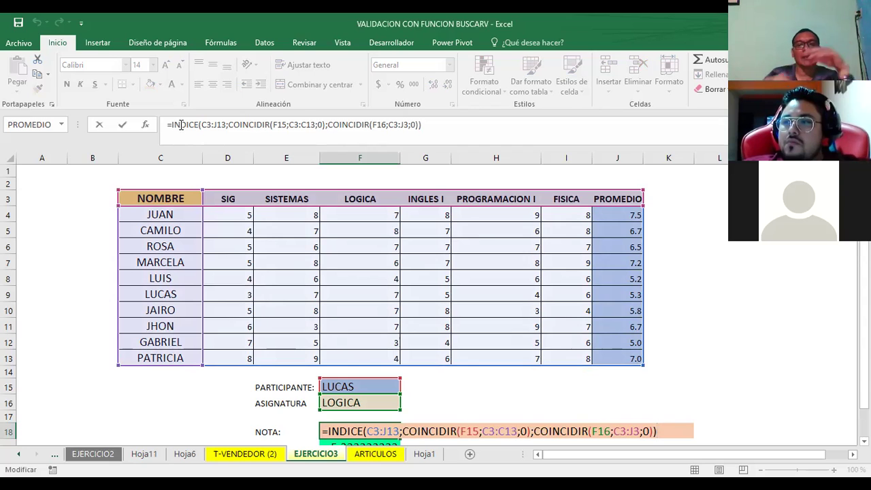
pyautogui.scroll(-2, 315, 306)
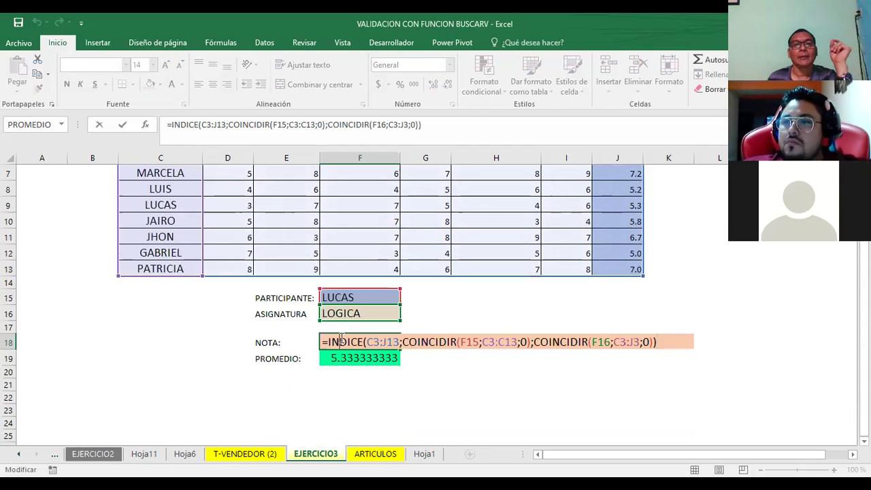
pyautogui.click(341, 341)
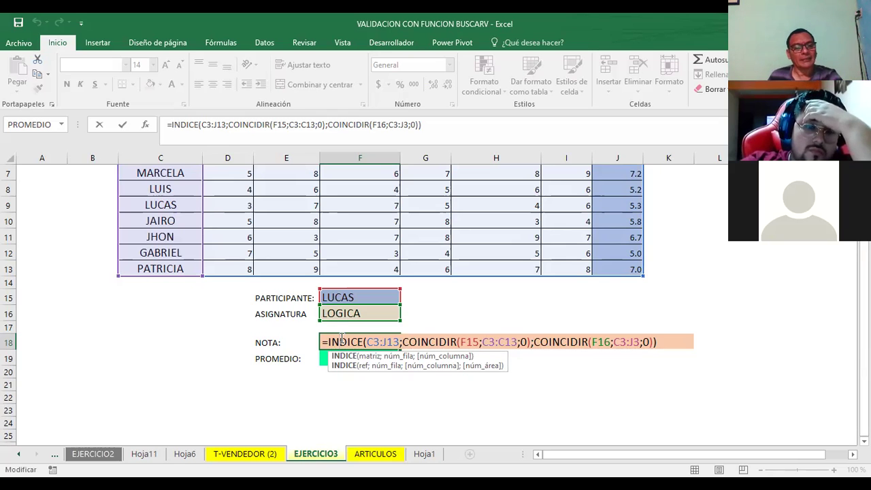
pyautogui.press('Escape')
# Step: Trace the F15 participant and F16 subject references in the NOTA formula's COINCIDIR arguments
pyautogui.click(362, 299)
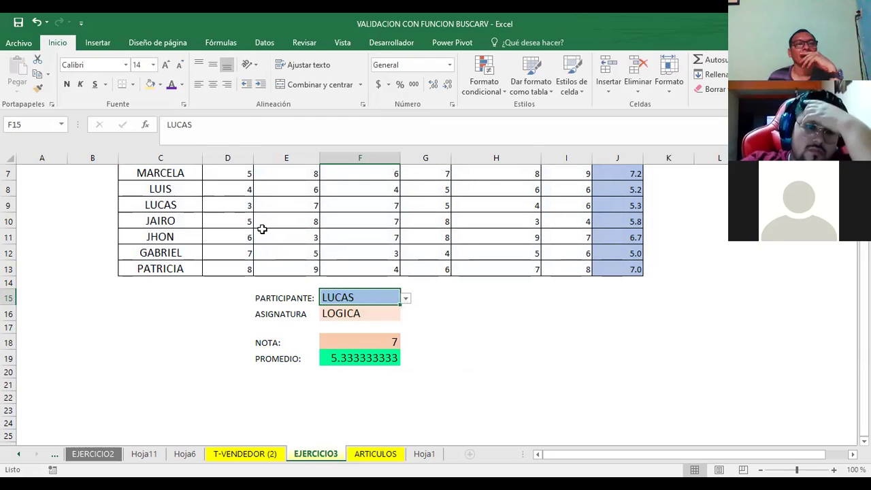
pyautogui.click(348, 316)
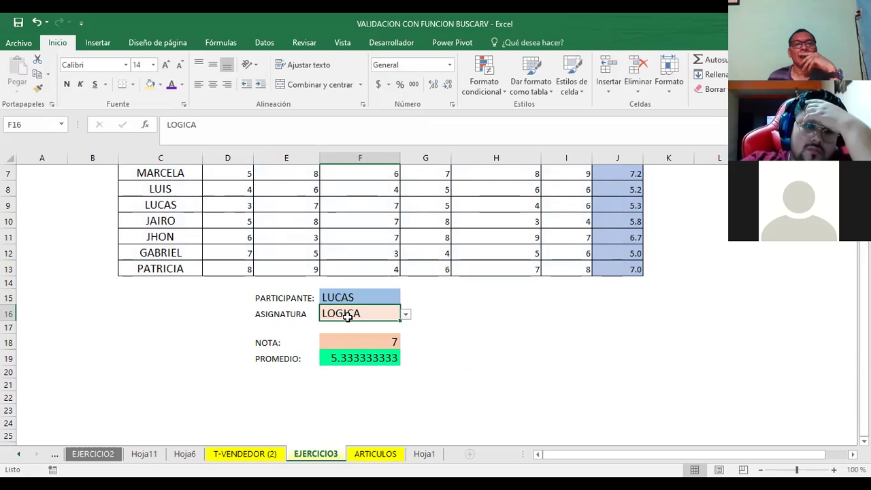
pyautogui.click(362, 347)
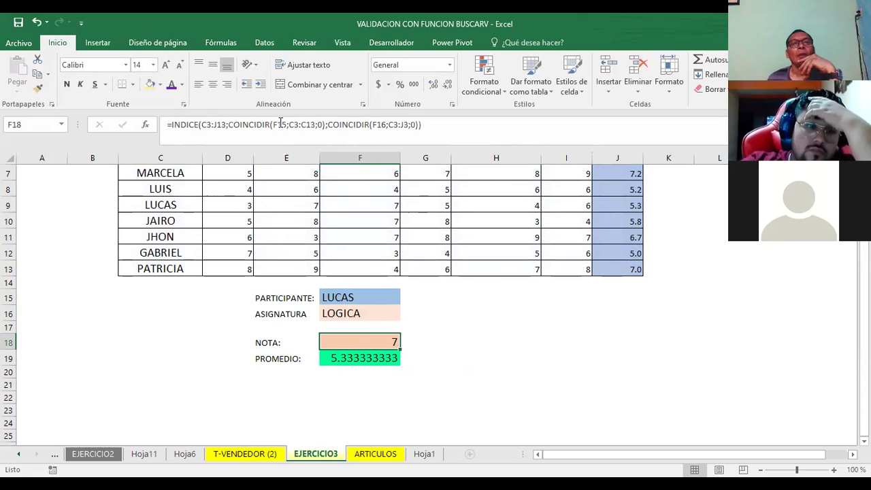
pyautogui.moveTo(286, 124); pyautogui.dragTo(273, 125)
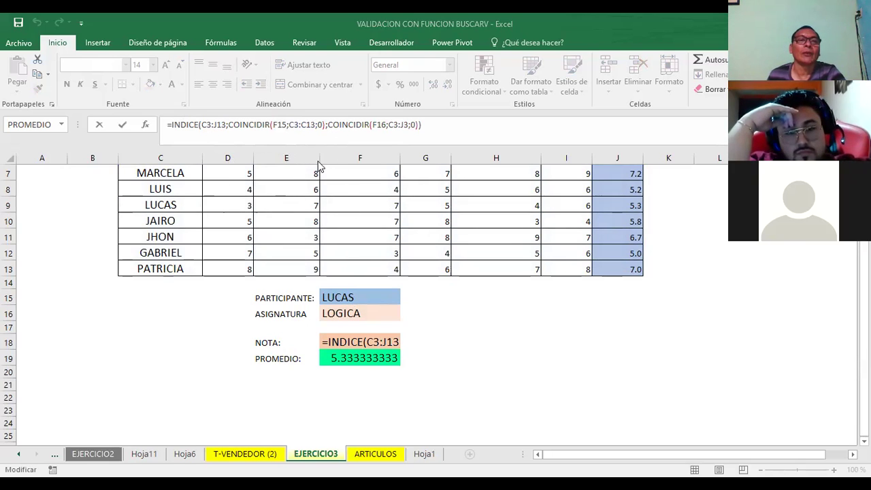
pyautogui.doubleClick(282, 124)
pyautogui.click(379, 125)
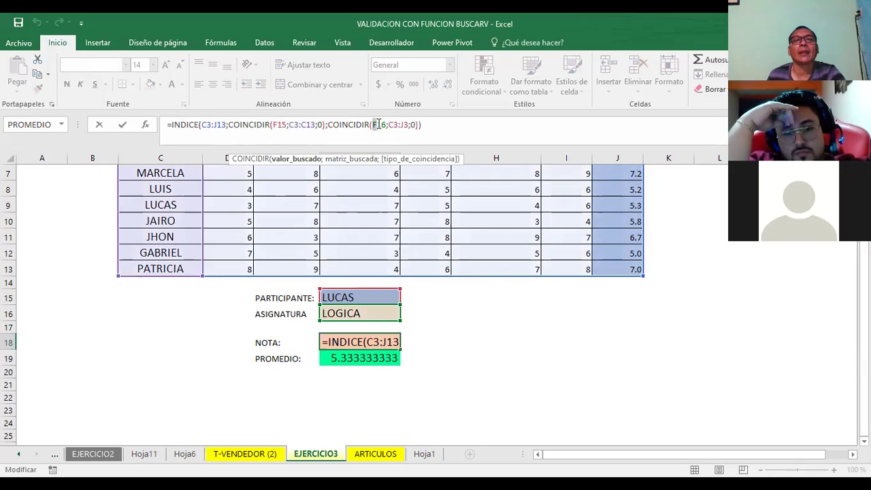
pyautogui.click(354, 309)
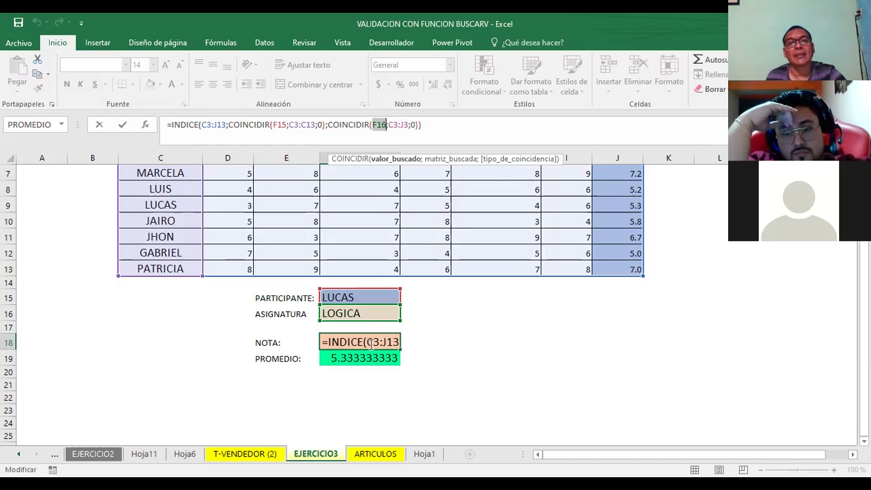
pyautogui.hotkey('ctrl', 'Return')
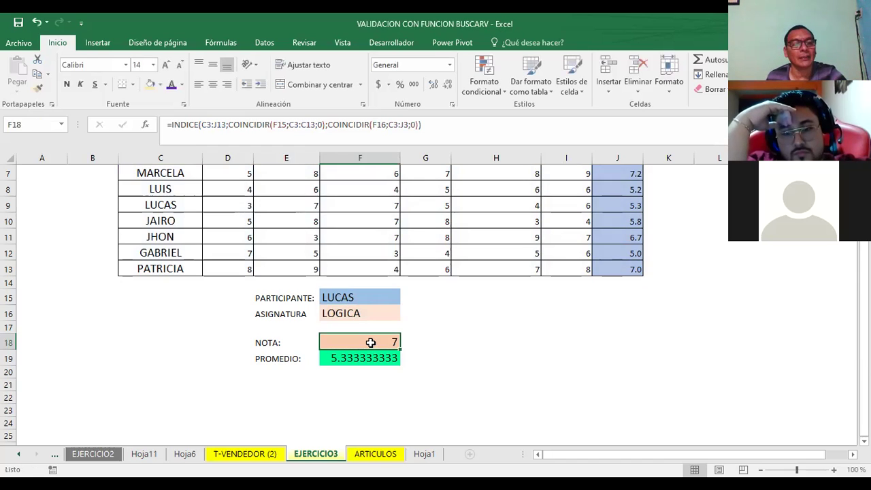
# Step: Review the NOTA formula again and exit it, keeping the result 7
pyautogui.press('F2')
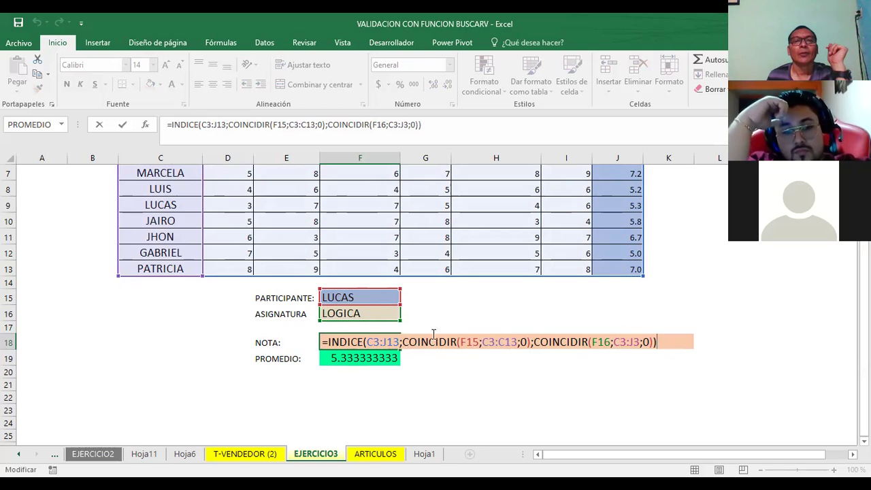
pyautogui.scroll(2, 433, 332)
pyautogui.scroll(-1, 432, 329)
pyautogui.scroll(-1, 432, 329)
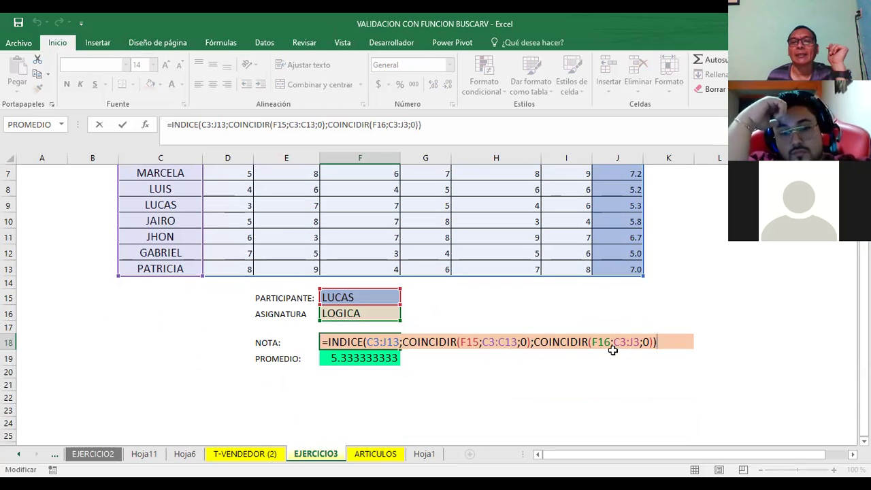
pyautogui.scroll(2, 611, 347)
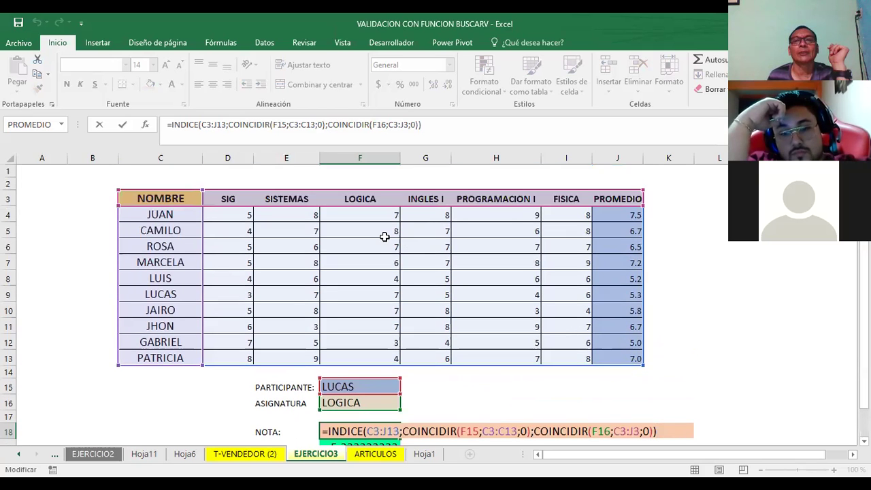
pyautogui.scroll(-3, 626, 197)
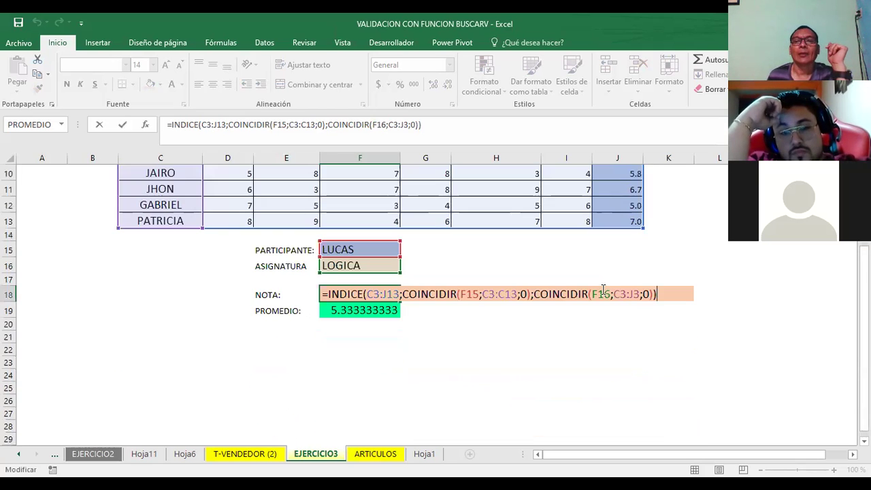
pyautogui.scroll(3, 608, 179)
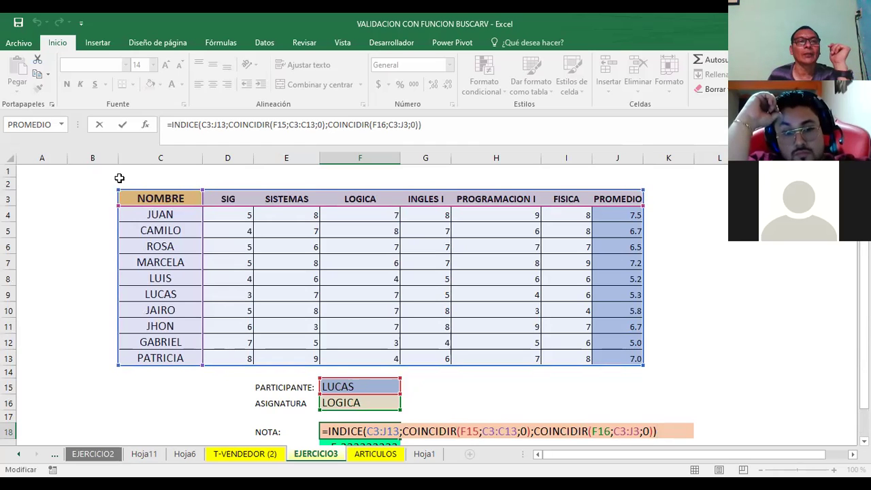
pyautogui.click(61, 177)
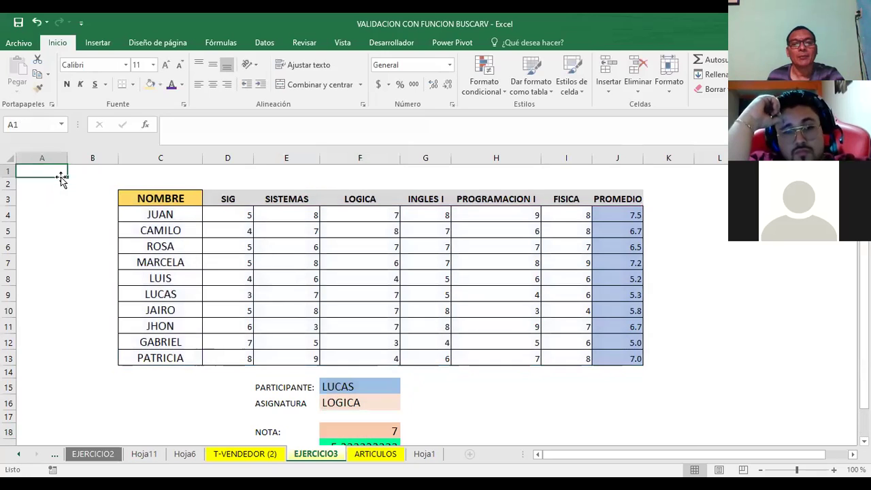
pyautogui.scroll(-1, 279, 327)
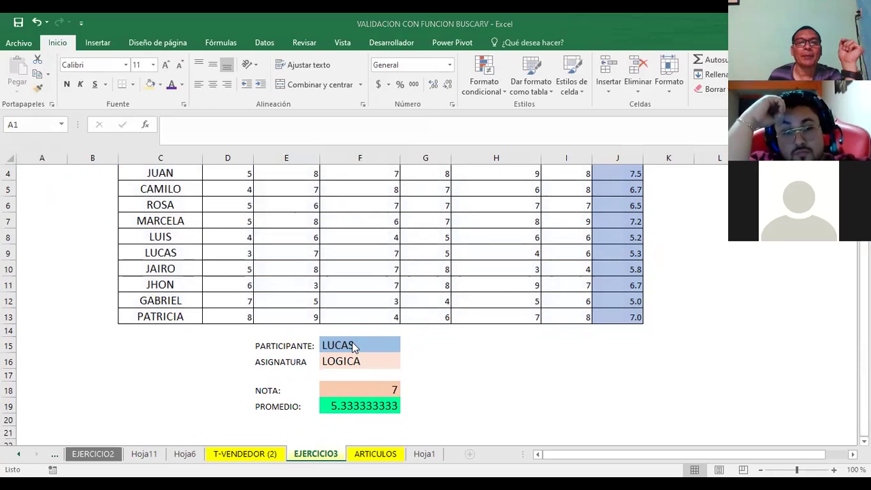
pyautogui.scroll(1, 352, 344)
# Step: Check the participant cell's dropdown list and data validation settings without changing them
pyautogui.click(351, 387)
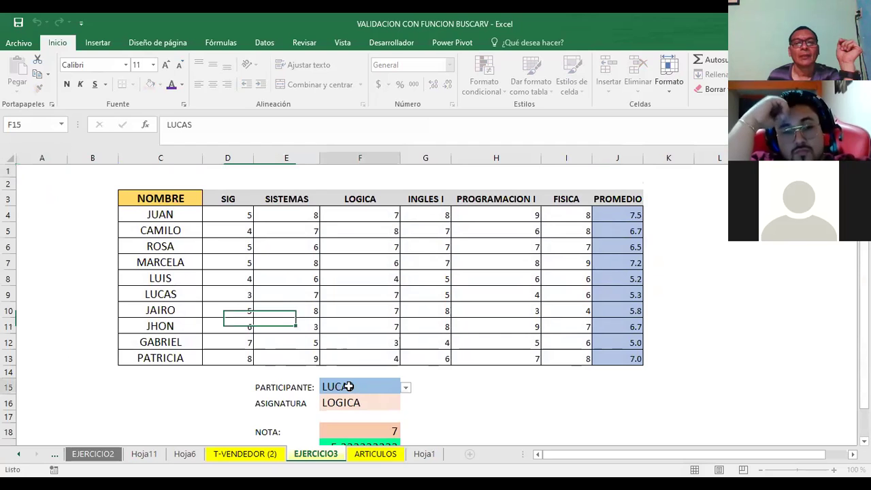
pyautogui.click(406, 388)
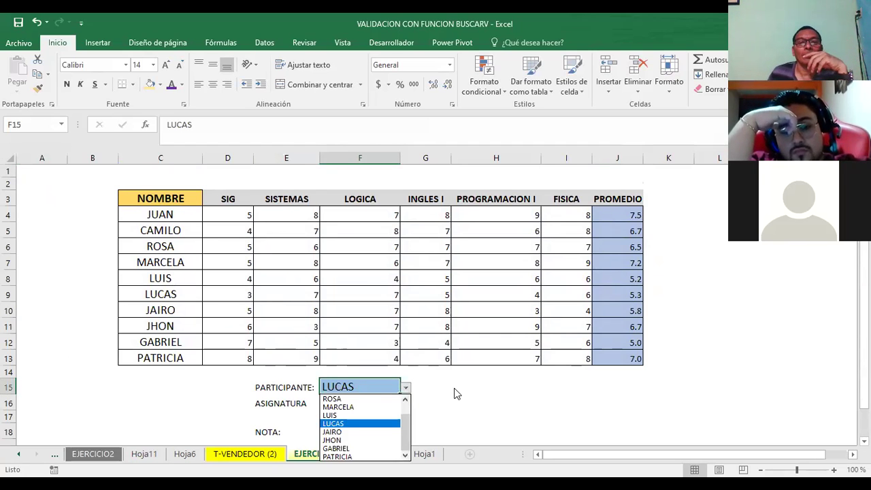
pyautogui.press('Escape')
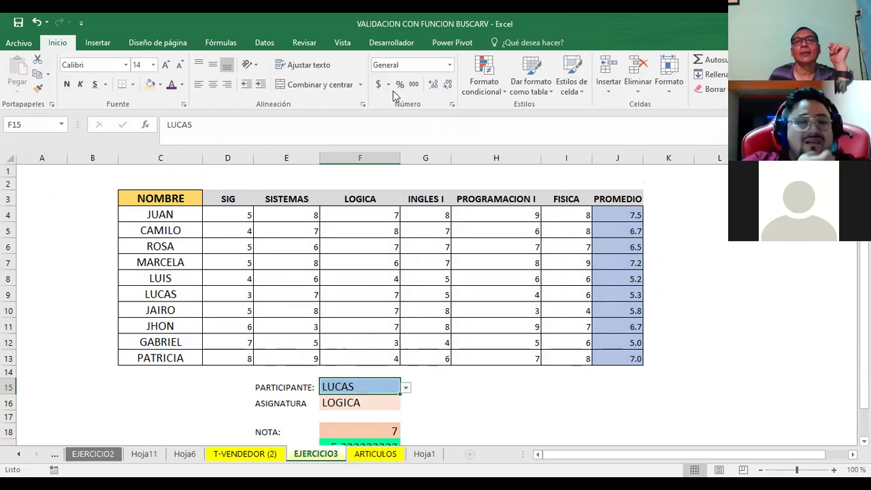
pyautogui.click(264, 43)
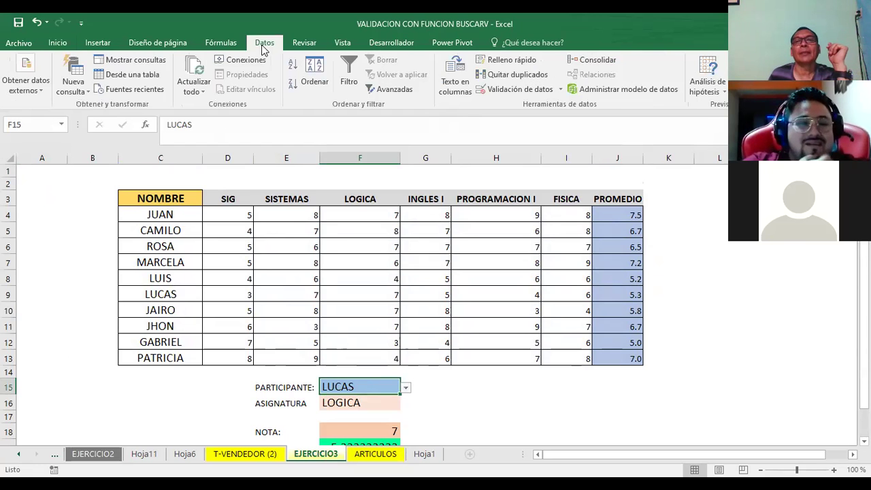
pyautogui.click(537, 86)
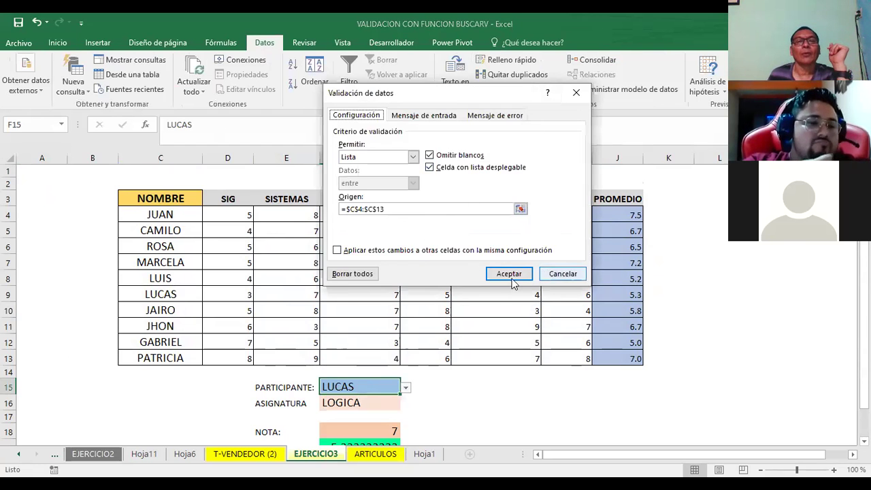
pyautogui.click(563, 274)
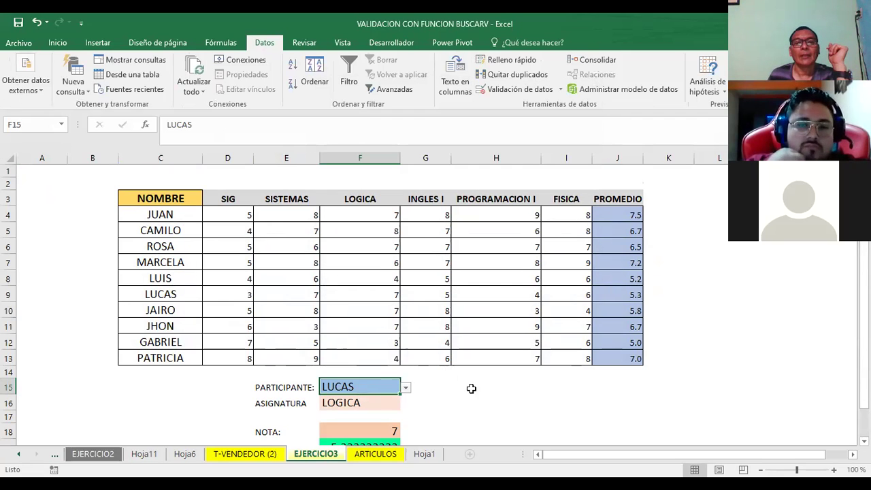
pyautogui.click(471, 389)
# Step: Check the subject cell's data validation settings, then reselect the LOGICA and LUCAS query cells
pyautogui.scroll(-2, 470, 389)
pyautogui.click(354, 318)
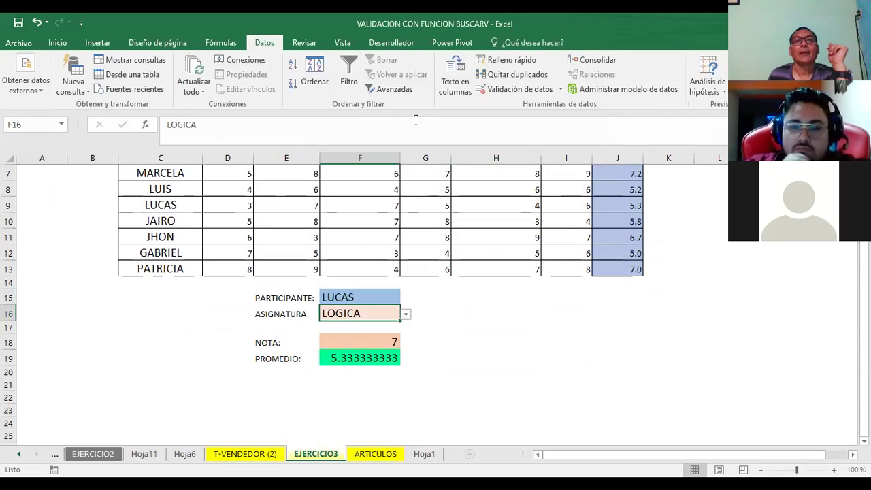
pyautogui.click(495, 92)
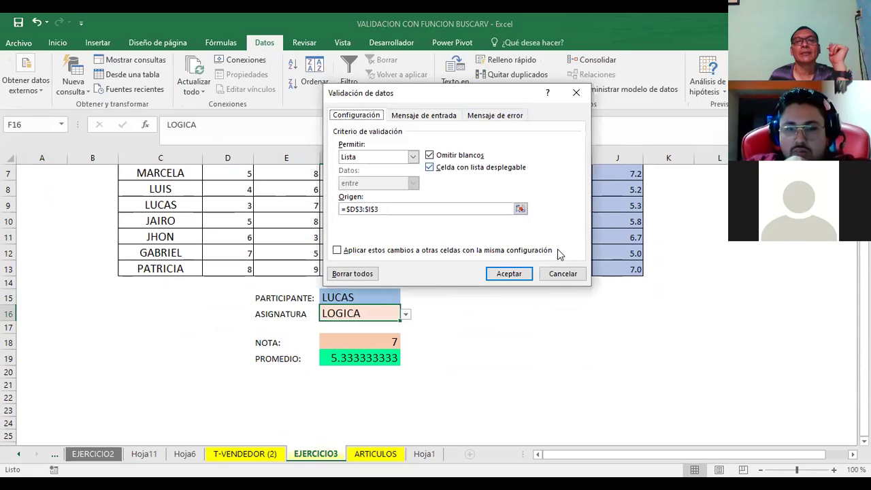
pyautogui.click(564, 273)
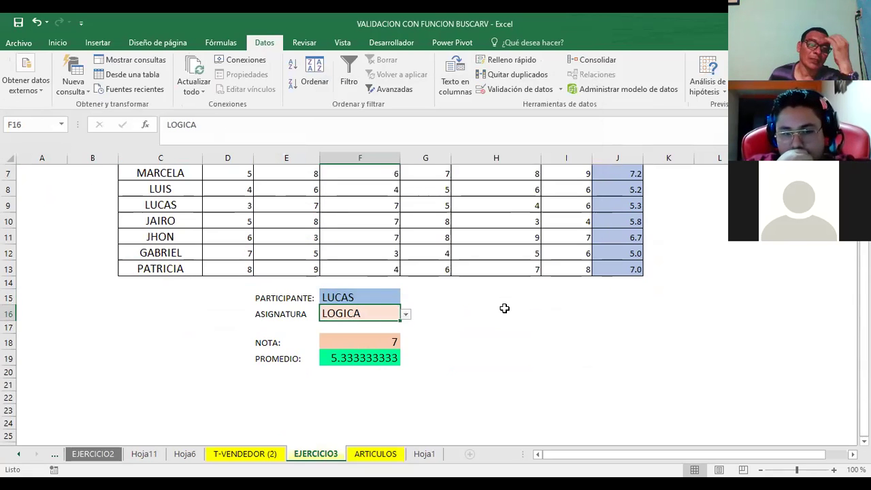
pyautogui.click(466, 312)
pyautogui.scroll(-1, 494, 357)
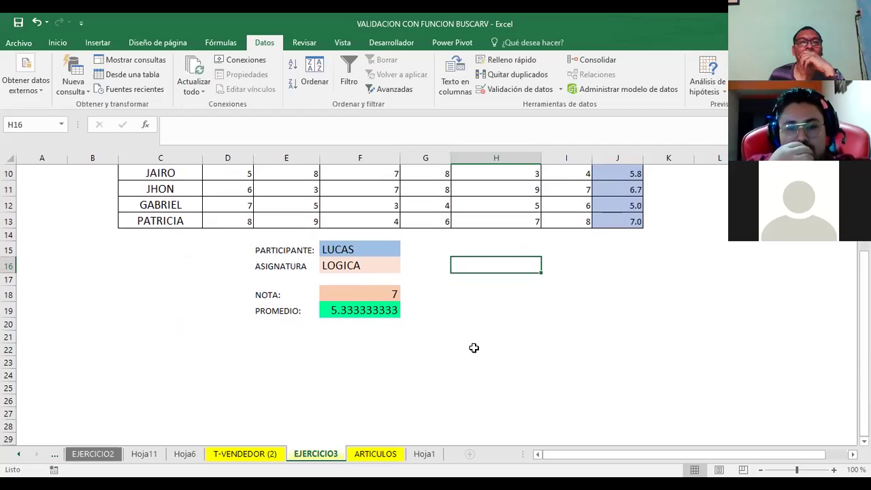
pyautogui.click(353, 265)
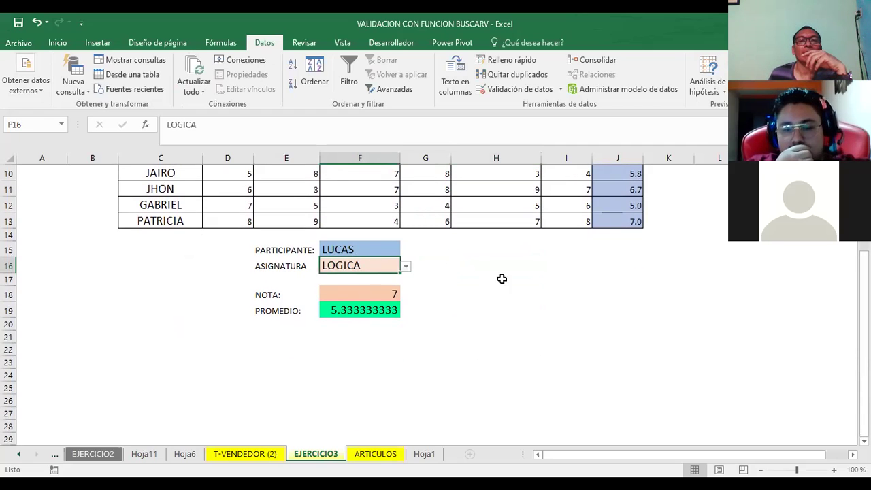
pyautogui.scroll(2, 380, 302)
pyautogui.click(362, 341)
pyautogui.scroll(1, 523, 354)
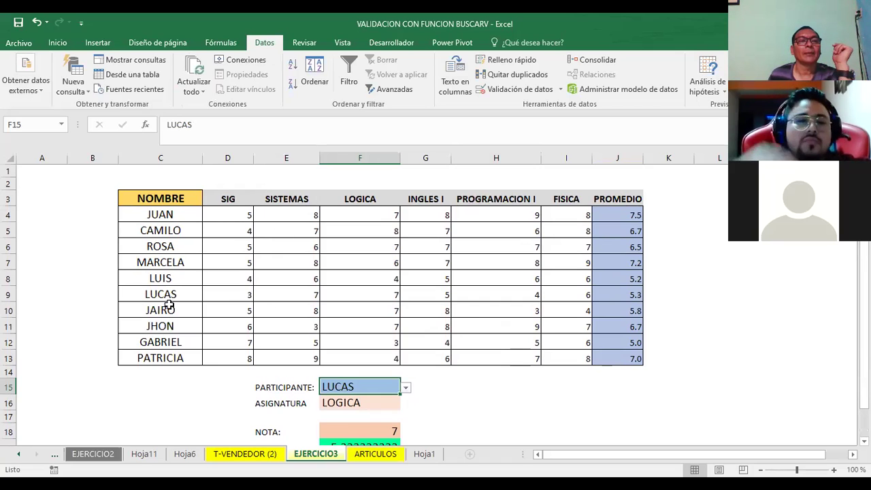
# Step: Locate ROSA in the names column and pick ROSA from the F15 participant dropdown
pyautogui.click(144, 300)
pyautogui.click(151, 247)
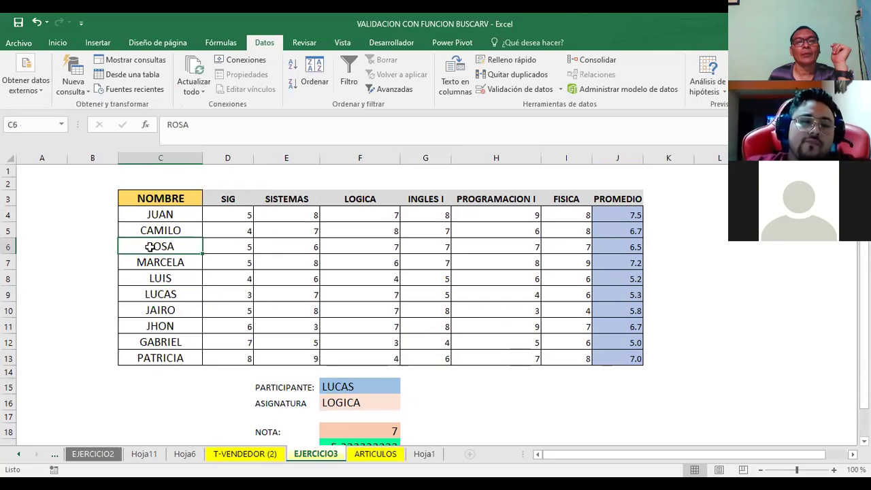
pyautogui.click(352, 386)
pyautogui.click(406, 390)
pyautogui.click(407, 391)
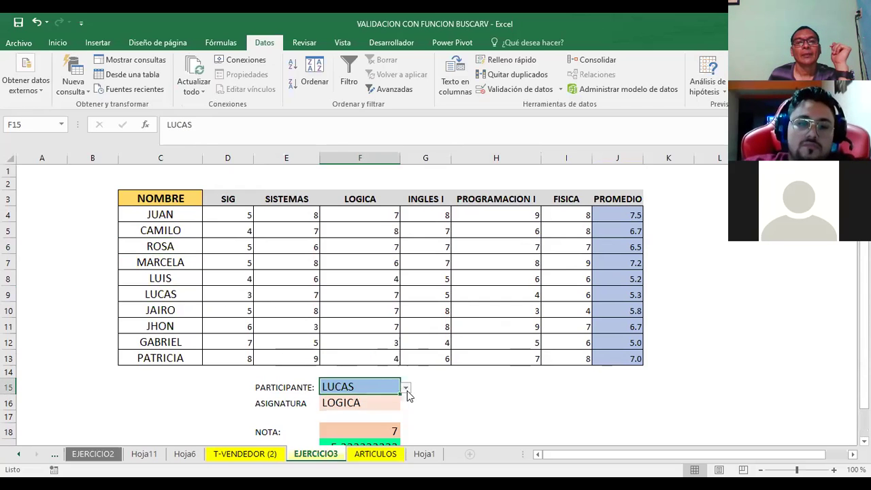
pyautogui.click(406, 390)
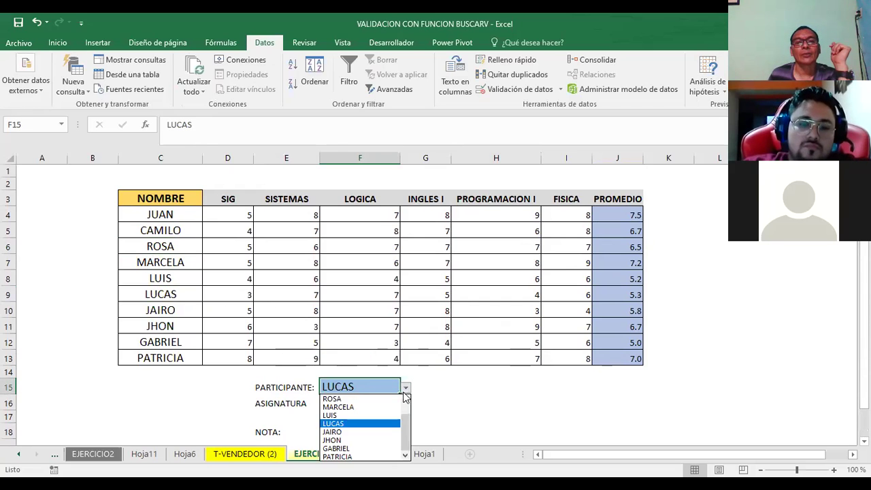
pyautogui.click(358, 398)
pyautogui.click(461, 384)
pyautogui.scroll(-1, 463, 385)
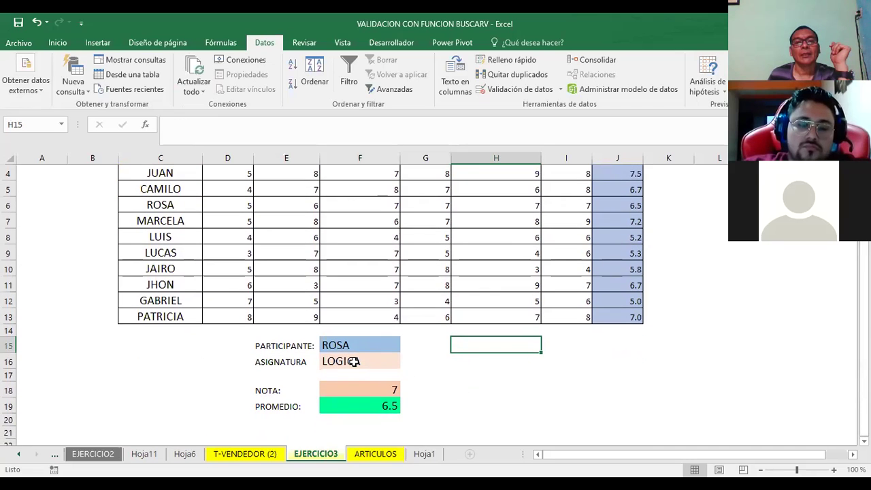
# Step: Pick SIG in the F16 subject dropdown, giving a NOTA of 5 and PROMEDIO of 6.5
pyautogui.click(392, 361)
pyautogui.click(406, 364)
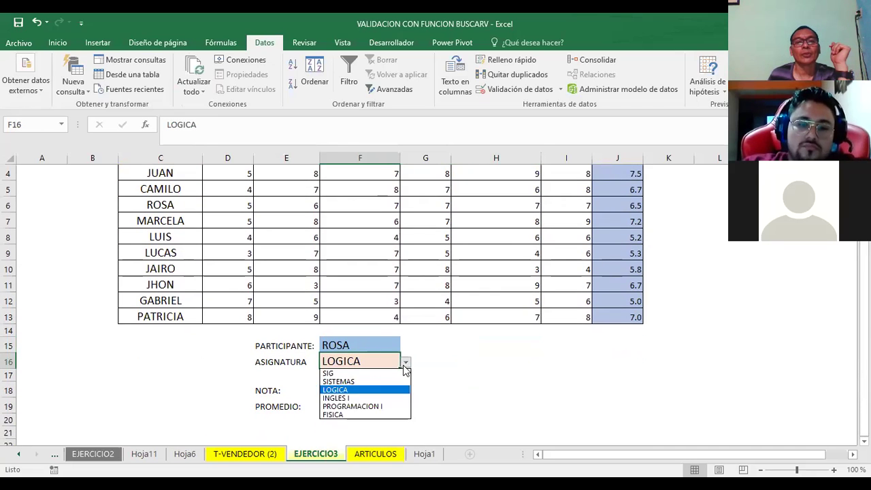
pyautogui.click(345, 375)
pyautogui.scroll(1, 435, 373)
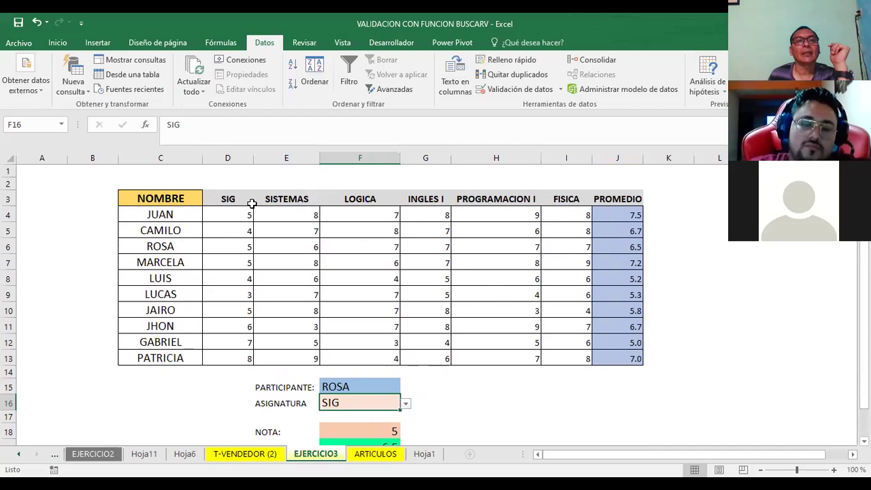
pyautogui.click(229, 213)
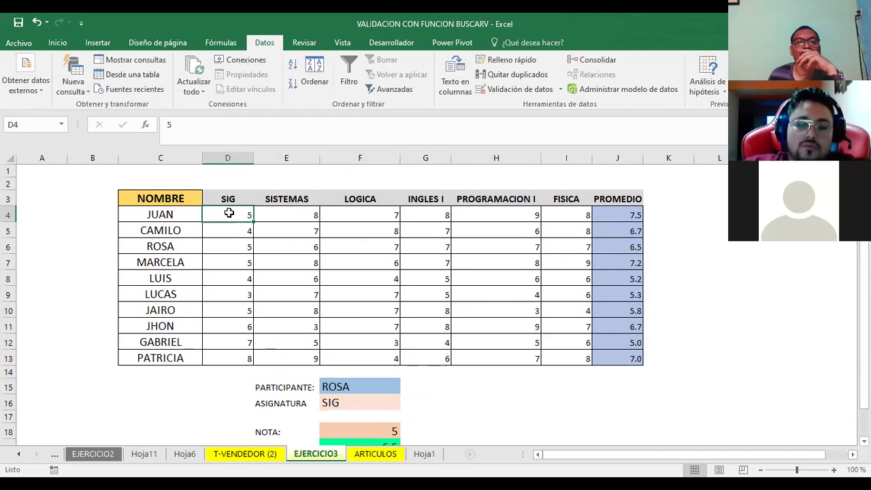
pyautogui.scroll(-1, 414, 308)
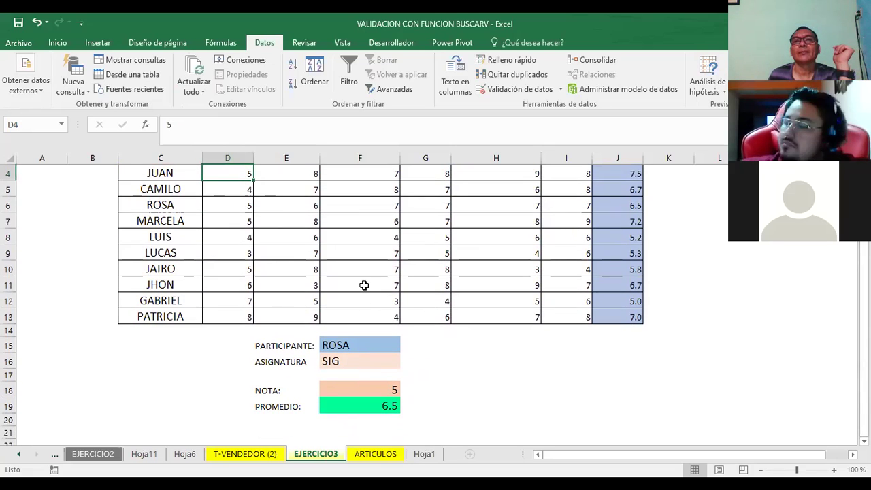
pyautogui.scroll(1, 364, 286)
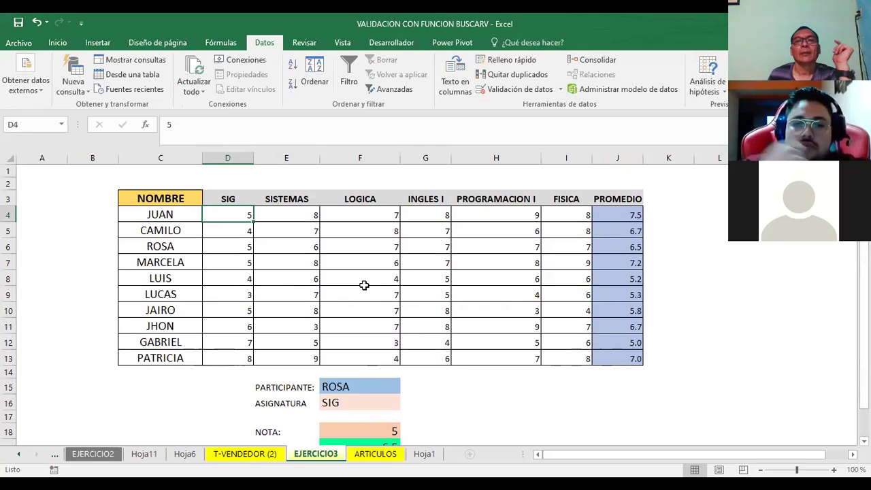
pyautogui.scroll(-3, 360, 284)
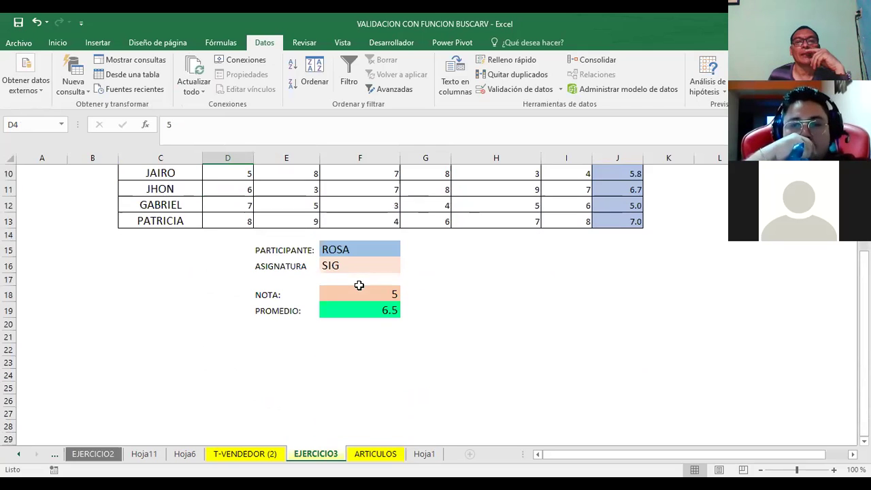
pyautogui.click(354, 311)
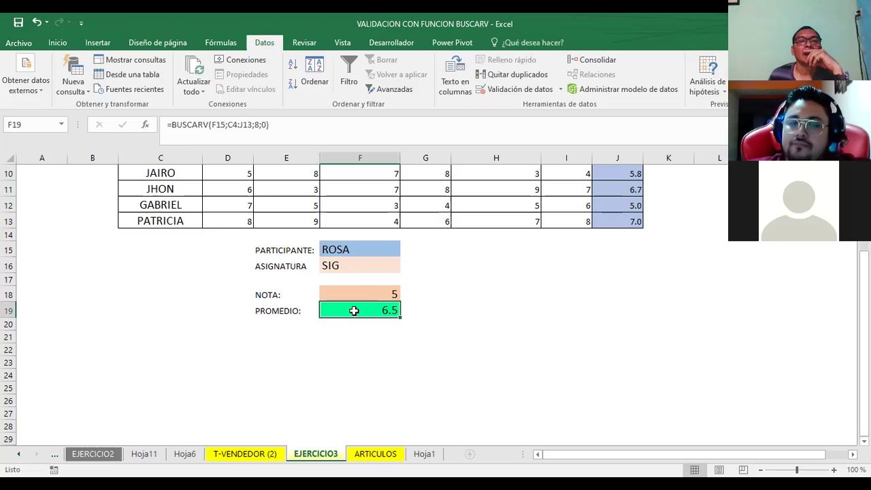
pyautogui.scroll(1, 515, 336)
pyautogui.scroll(2, 516, 336)
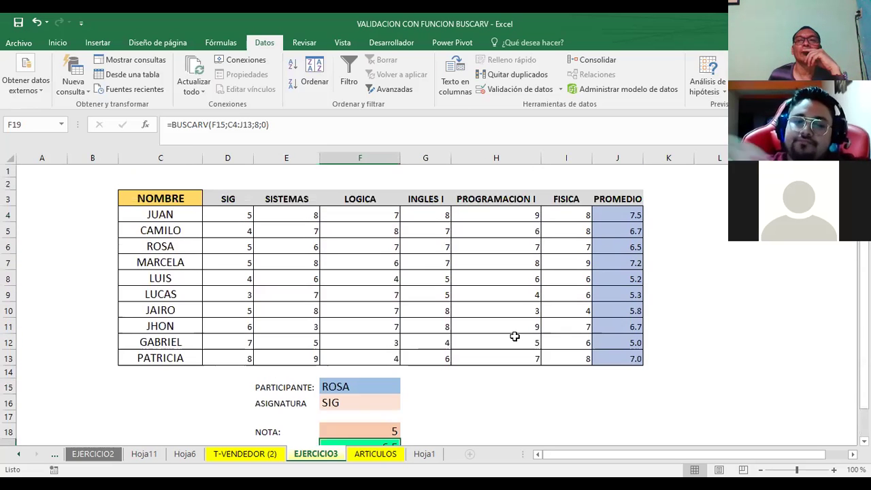
pyautogui.scroll(-2, 407, 359)
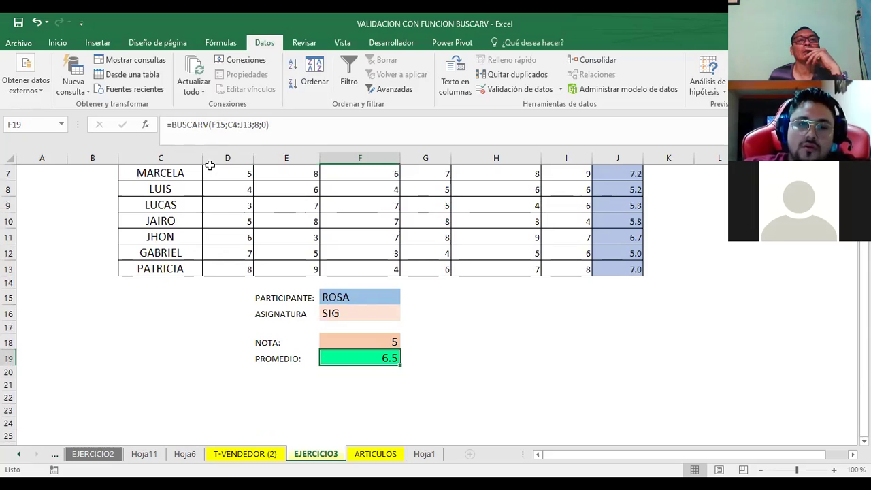
pyautogui.scroll(2, 313, 207)
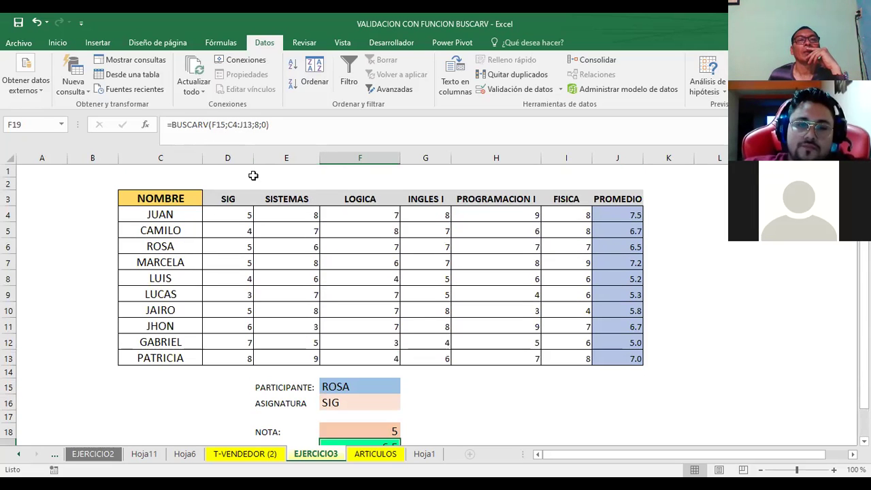
pyautogui.scroll(-2, 391, 225)
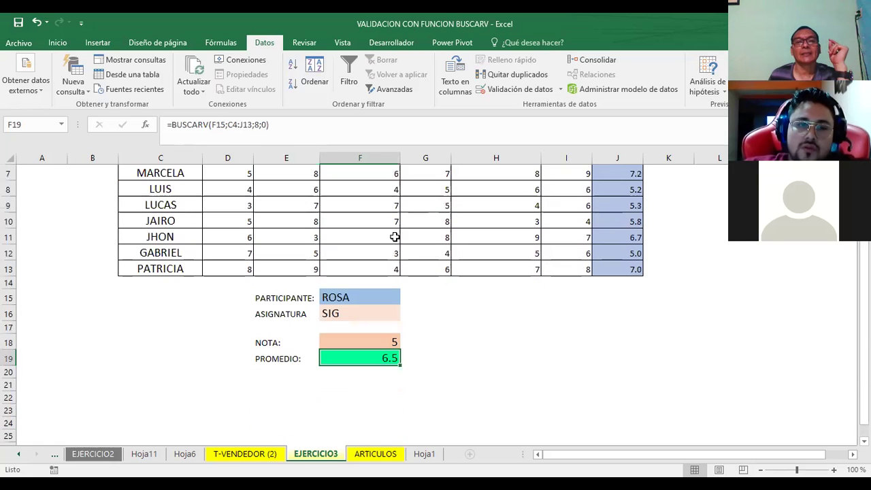
pyautogui.click(522, 335)
pyautogui.click(371, 339)
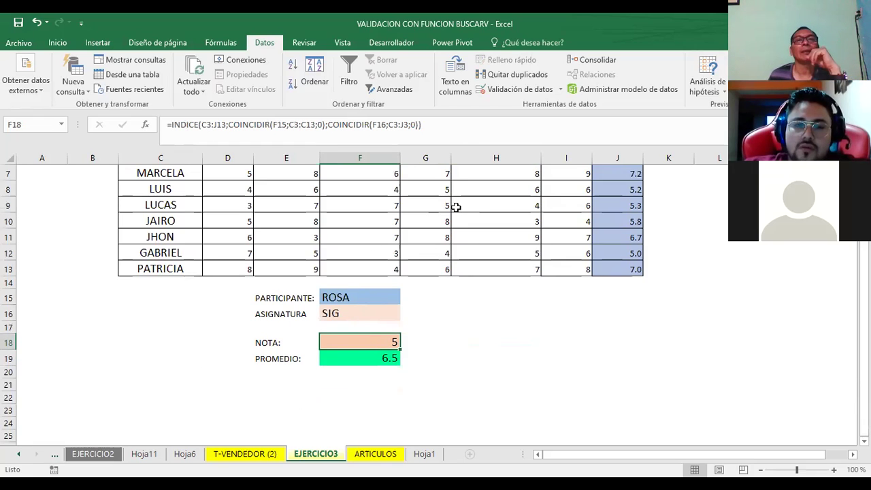
pyautogui.doubleClick(351, 346)
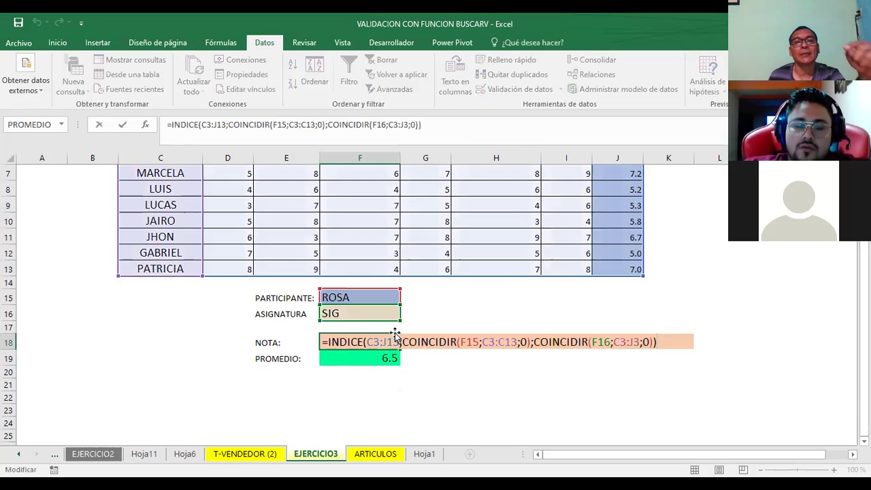
pyautogui.click(374, 344)
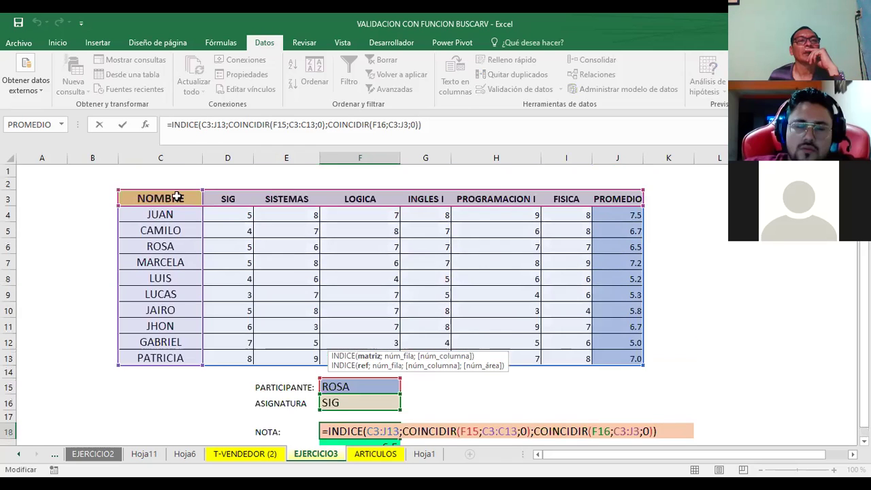
pyautogui.press('Return')
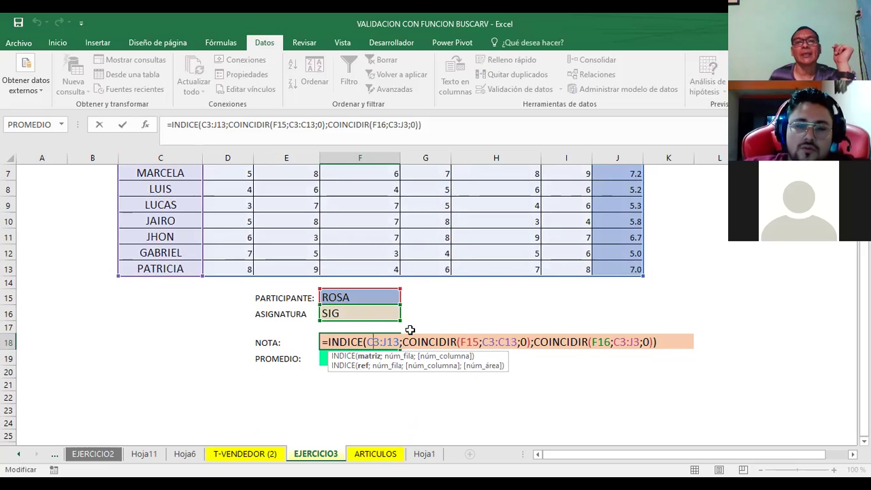
pyautogui.scroll(-1, 510, 310)
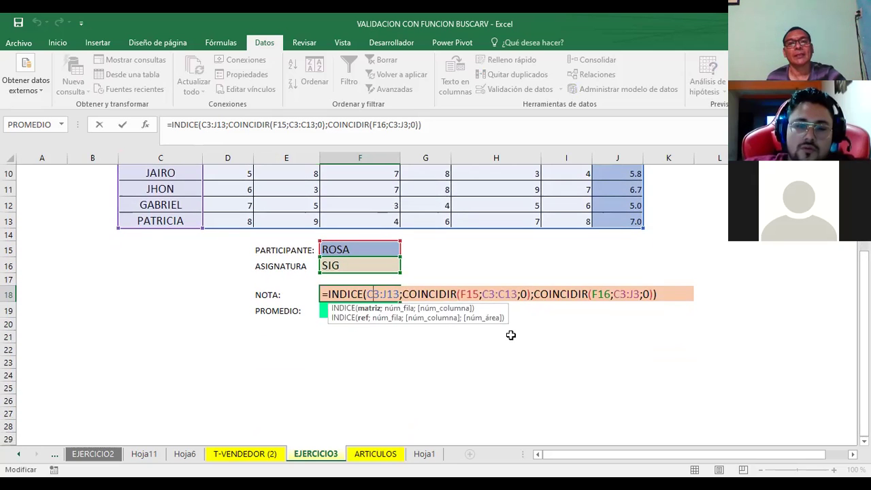
pyautogui.click(355, 314)
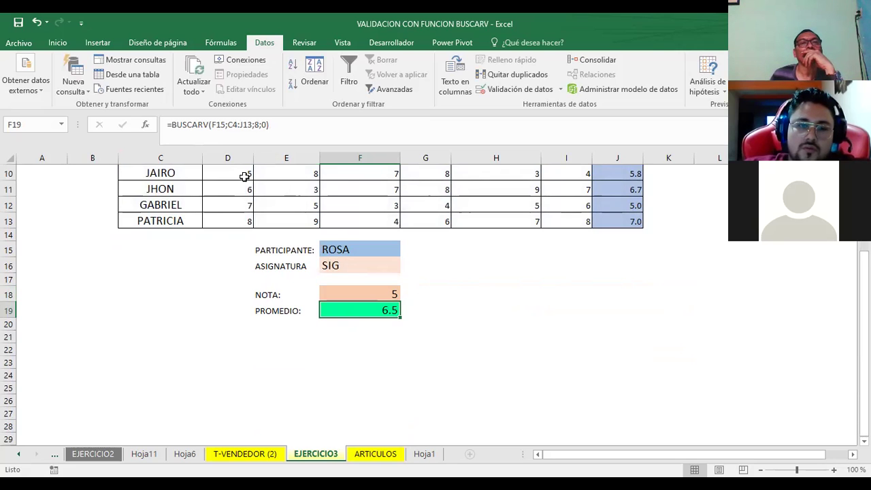
pyautogui.click(225, 126)
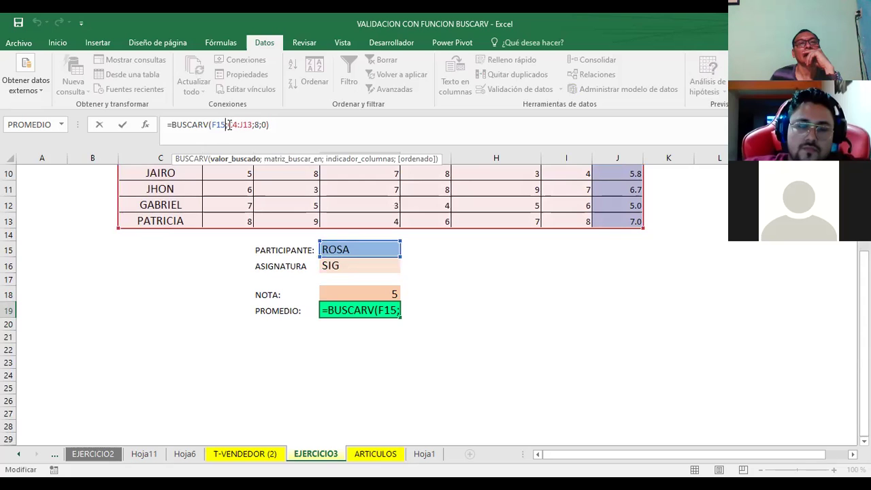
pyautogui.moveTo(229, 124); pyautogui.dragTo(252, 125)
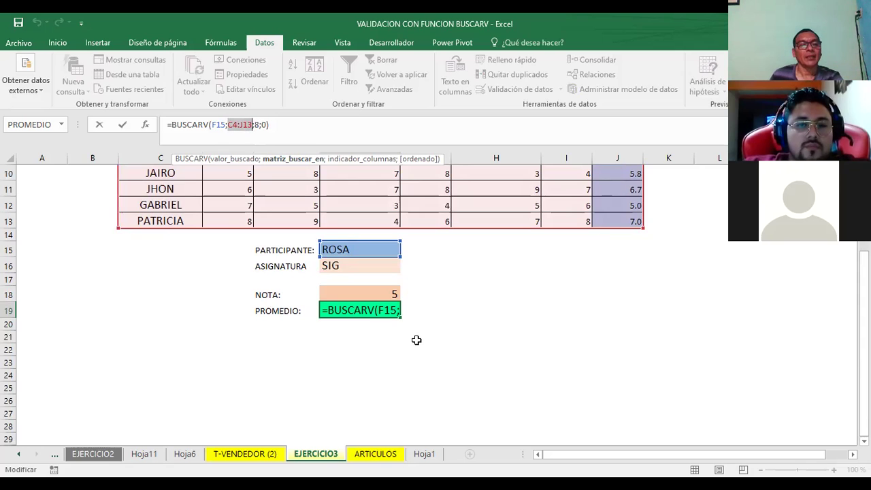
pyautogui.click(518, 323)
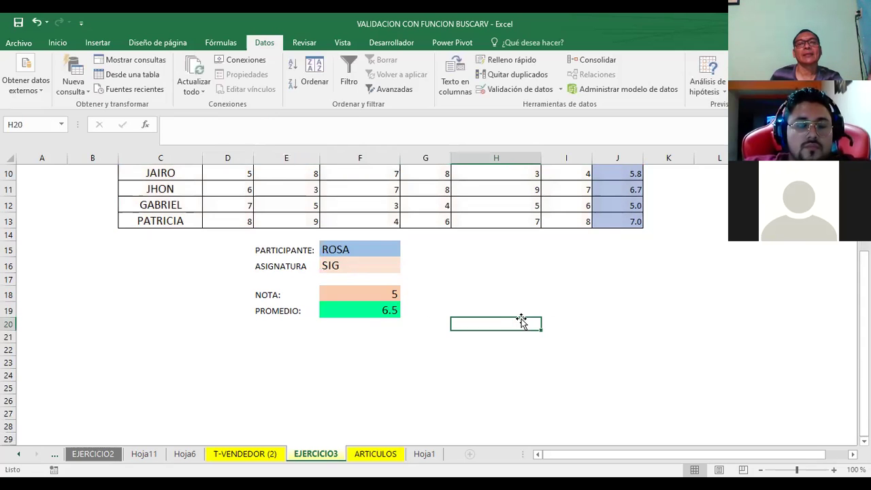
pyautogui.scroll(3, 516, 318)
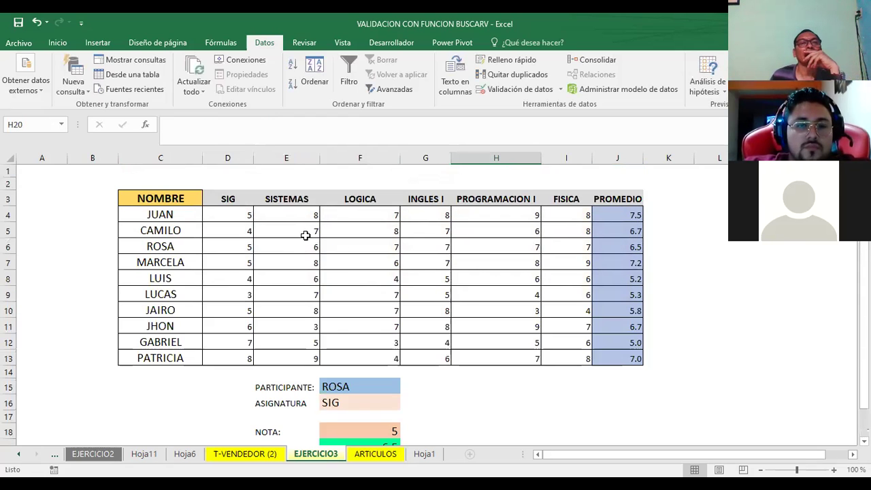
pyautogui.click(151, 212)
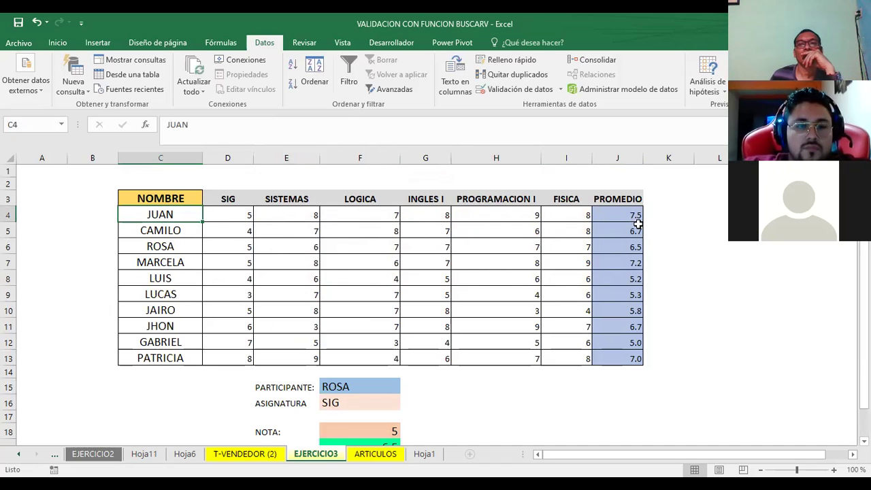
pyautogui.scroll(-2, 561, 315)
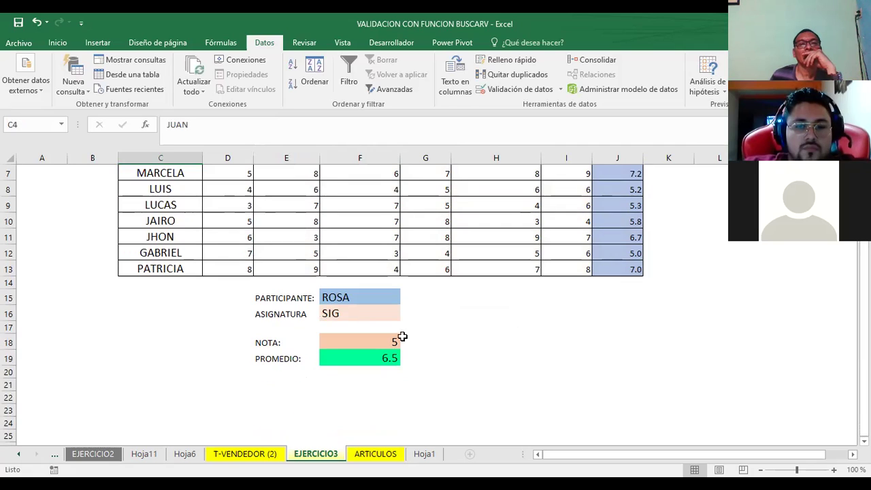
pyautogui.click(335, 300)
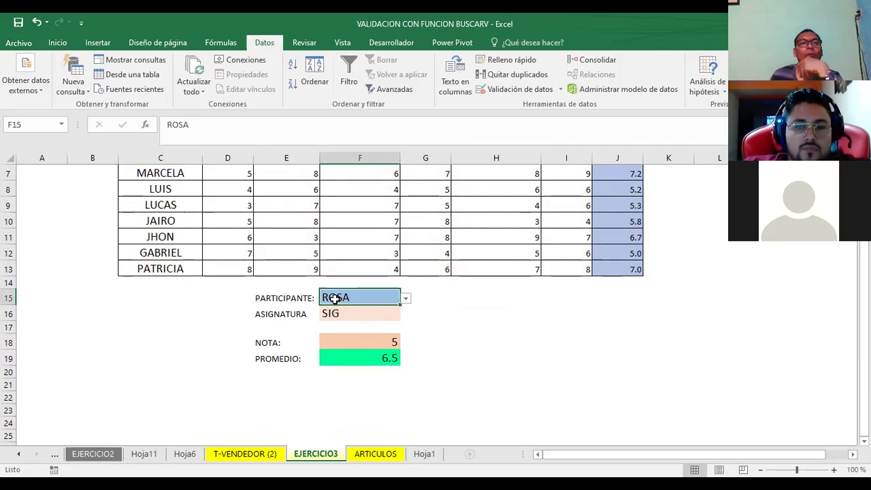
pyautogui.click(376, 313)
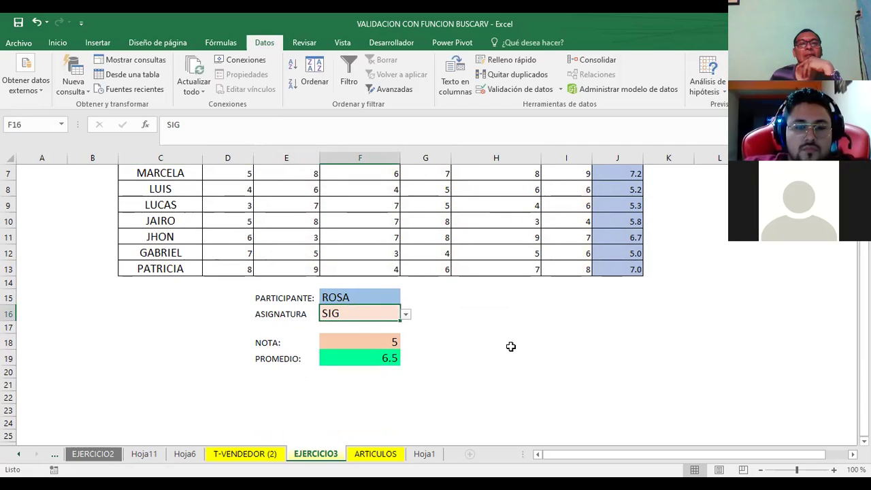
pyautogui.scroll(1, 520, 352)
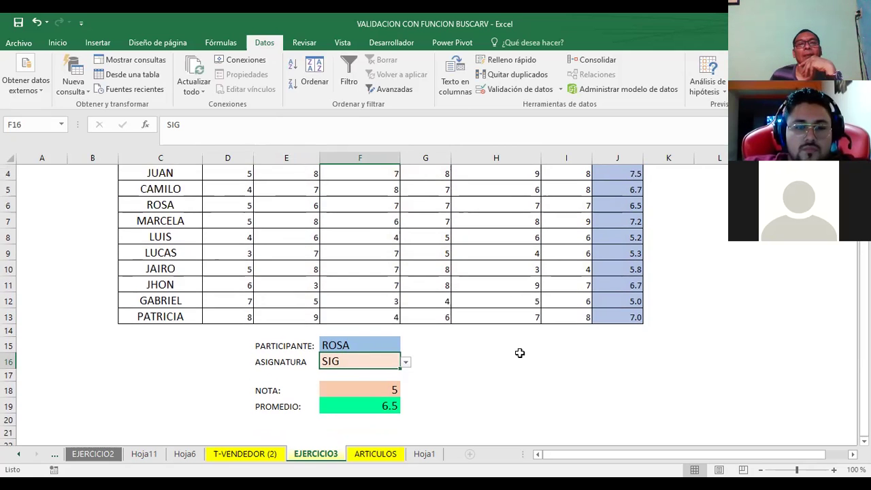
pyautogui.scroll(1, 520, 352)
pyautogui.scroll(-2, 519, 352)
pyautogui.scroll(2, 532, 359)
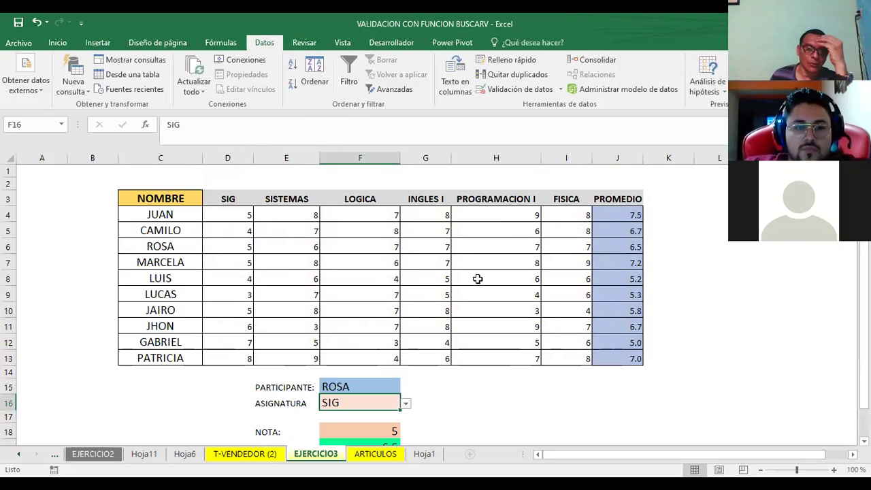
pyautogui.scroll(-2, 476, 280)
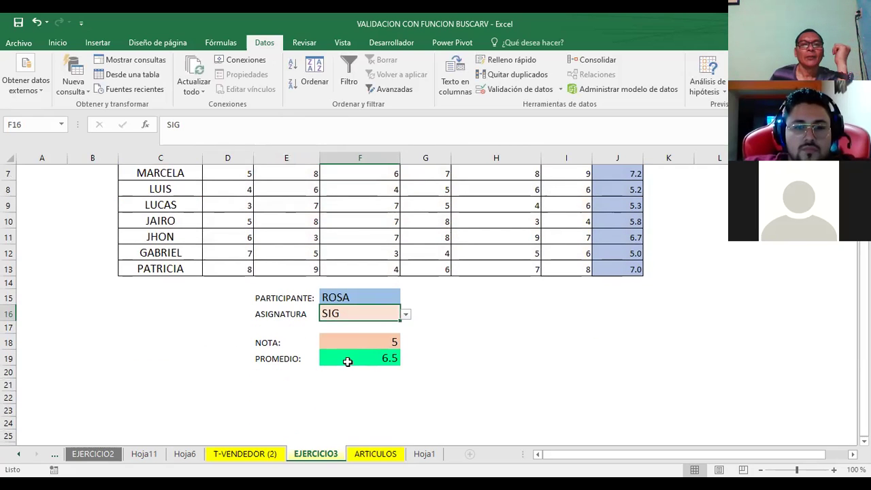
pyautogui.click(351, 359)
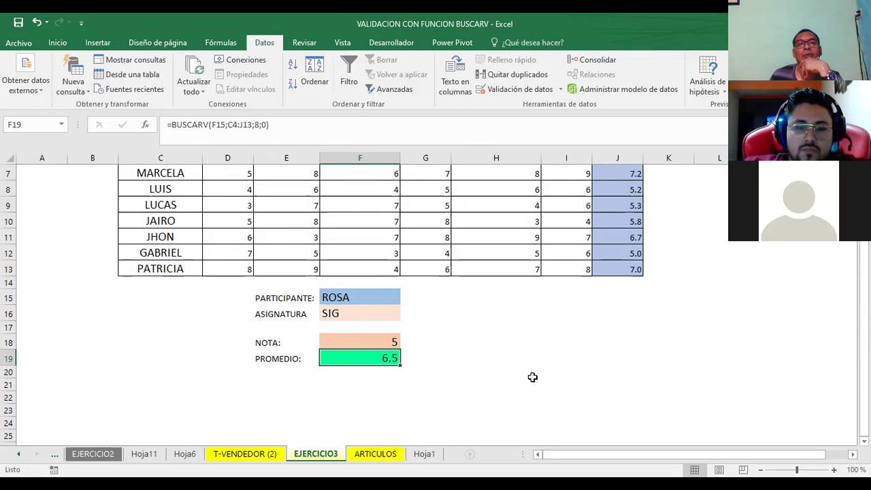
pyautogui.scroll(2, 531, 375)
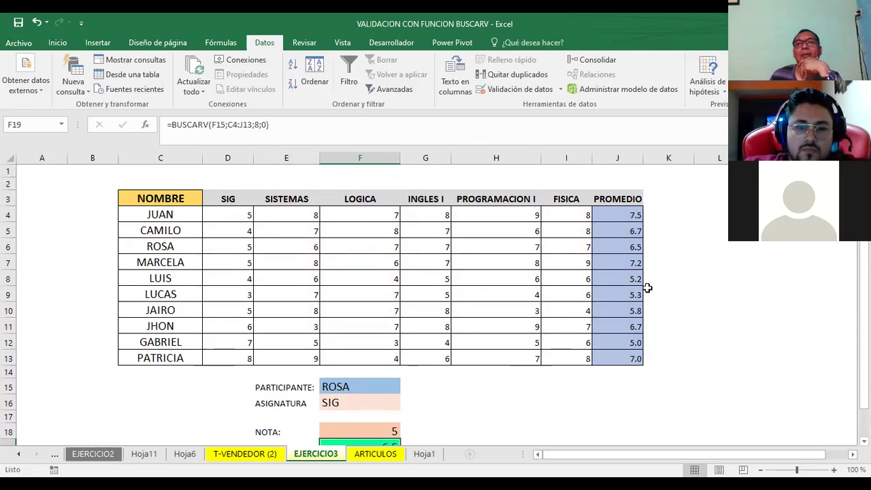
pyautogui.click(618, 249)
pyautogui.moveTo(154, 247); pyautogui.dragTo(608, 243)
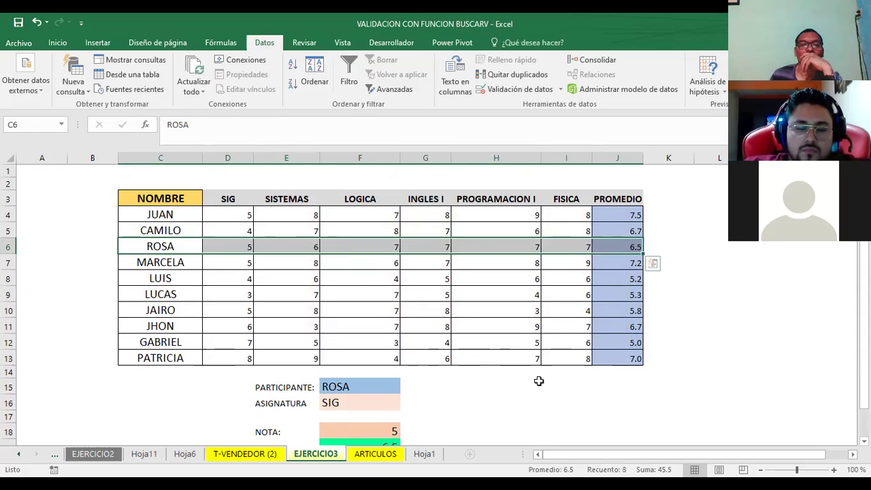
pyautogui.scroll(-1, 531, 382)
pyautogui.scroll(-1, 506, 386)
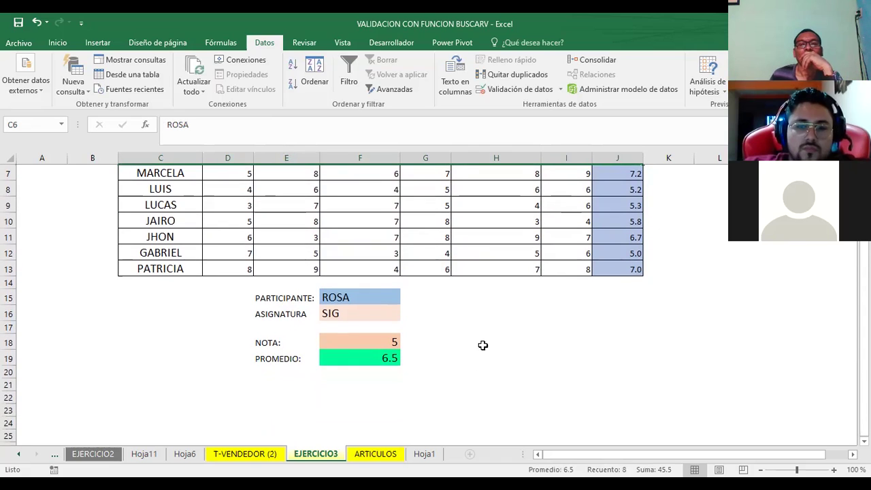
# Step: Choose PATRICIA in the participant dropdown and check her SIG grade and average in the table
pyautogui.click(520, 341)
pyautogui.click(371, 297)
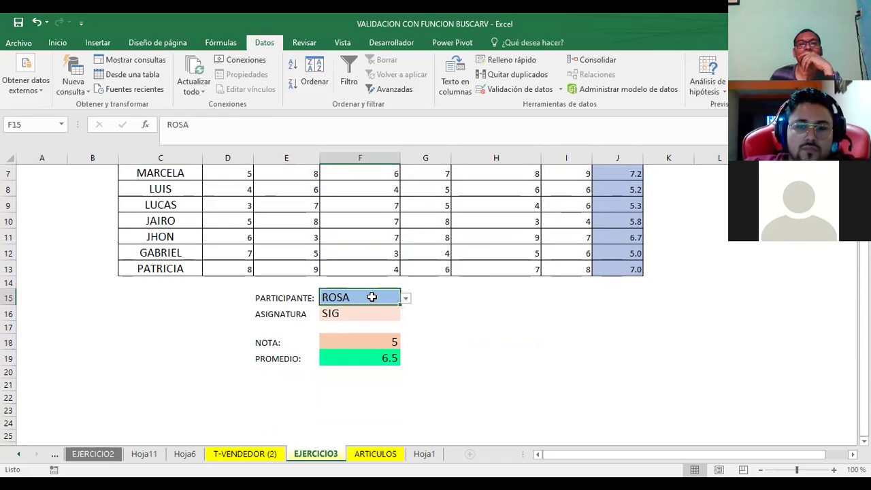
pyautogui.click(405, 300)
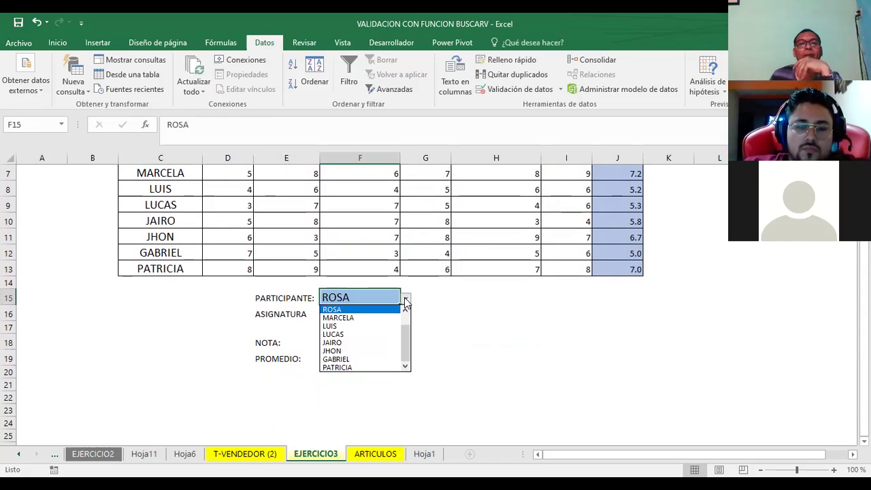
pyautogui.click(367, 368)
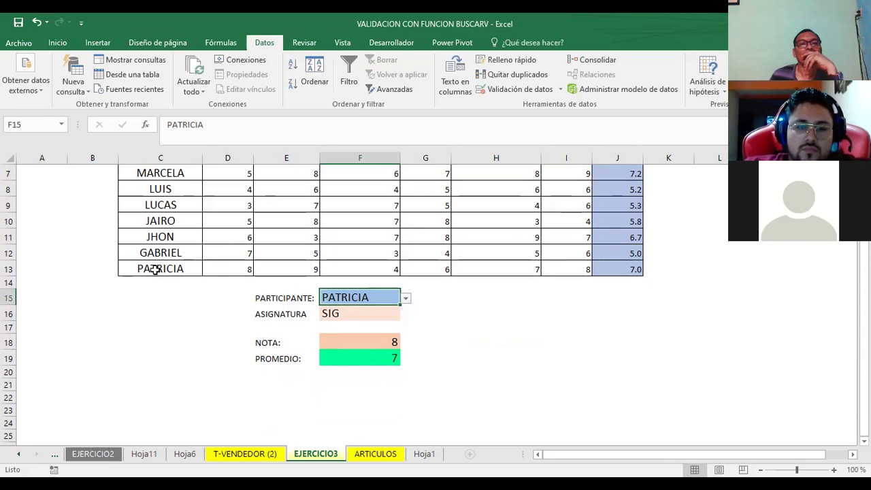
pyautogui.click(219, 270)
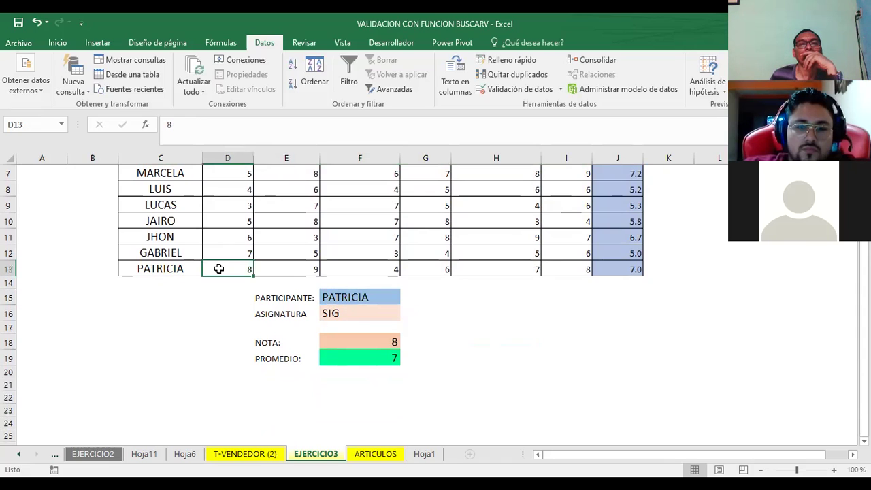
pyautogui.click(632, 263)
# Step: Review the ASIGNATURA value and the INDICE and BUSCARV formulas behind NOTA and PROMEDIO
pyautogui.click(538, 353)
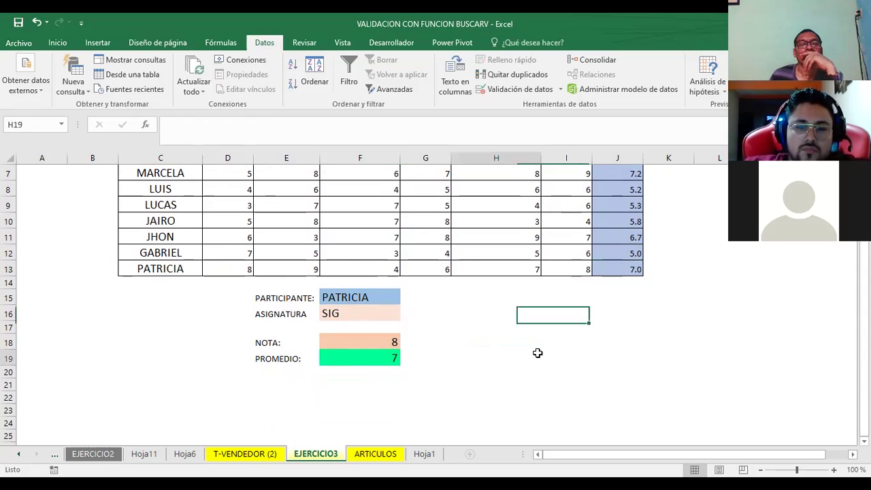
pyautogui.click(331, 312)
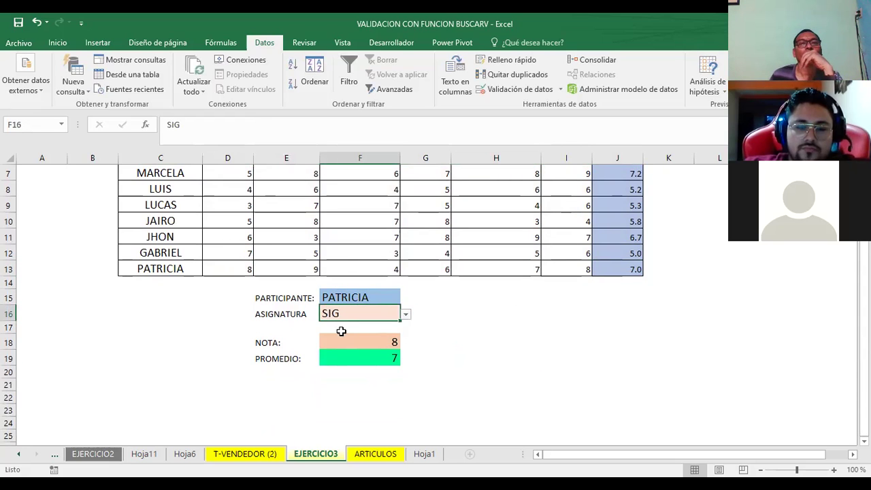
pyautogui.click(341, 344)
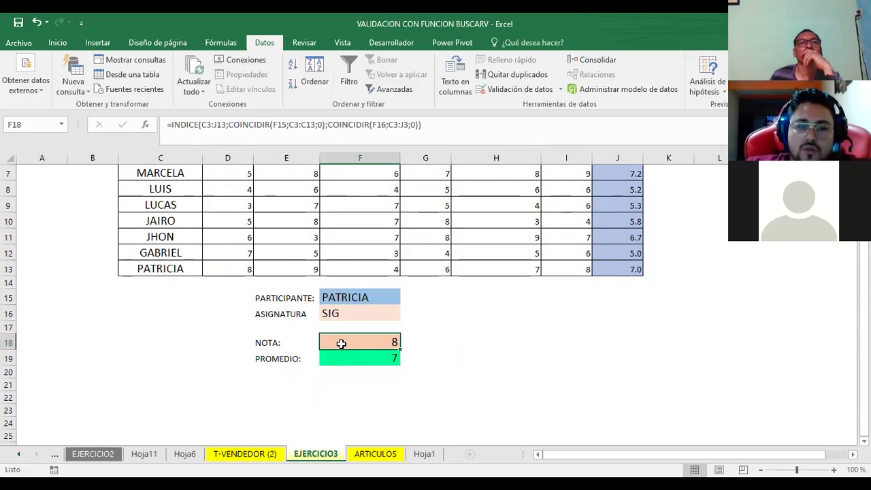
pyautogui.click(358, 354)
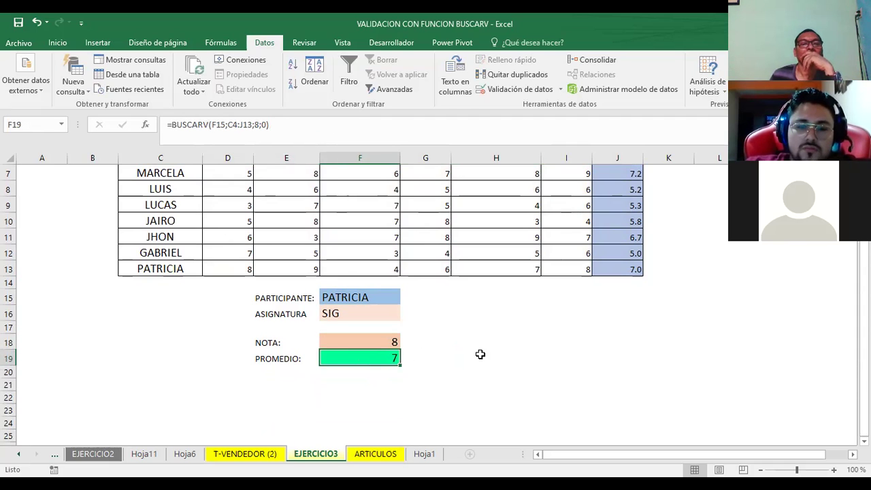
pyautogui.scroll(-1, 517, 352)
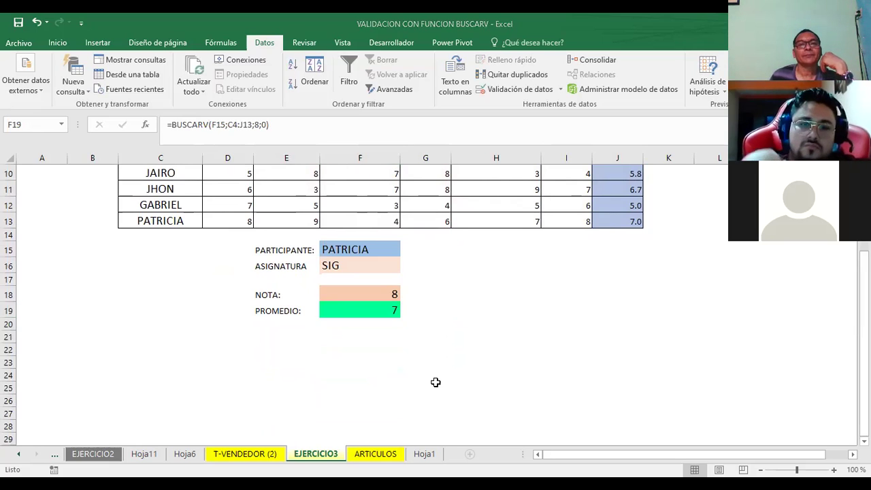
pyautogui.hotkey('alt', 'Tab')
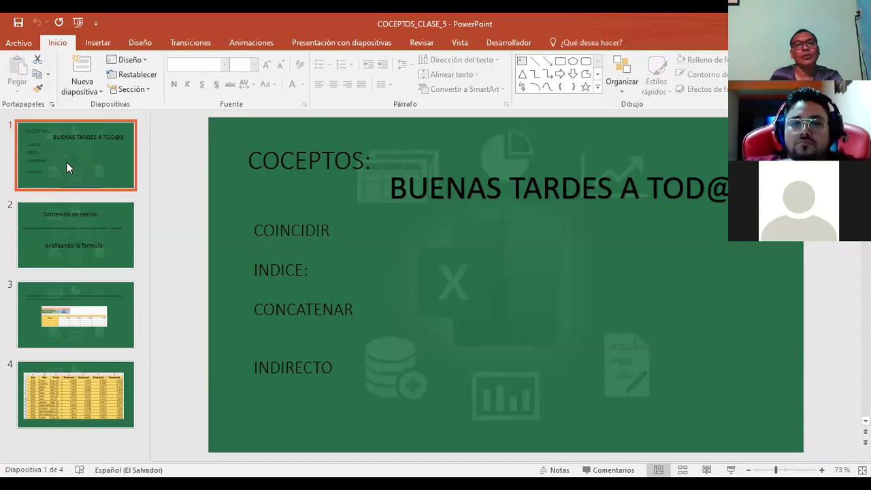
# Step: Change the slide 1 greeting to BUENAS NOCHES and present the current slide full screen
pyautogui.click(611, 186)
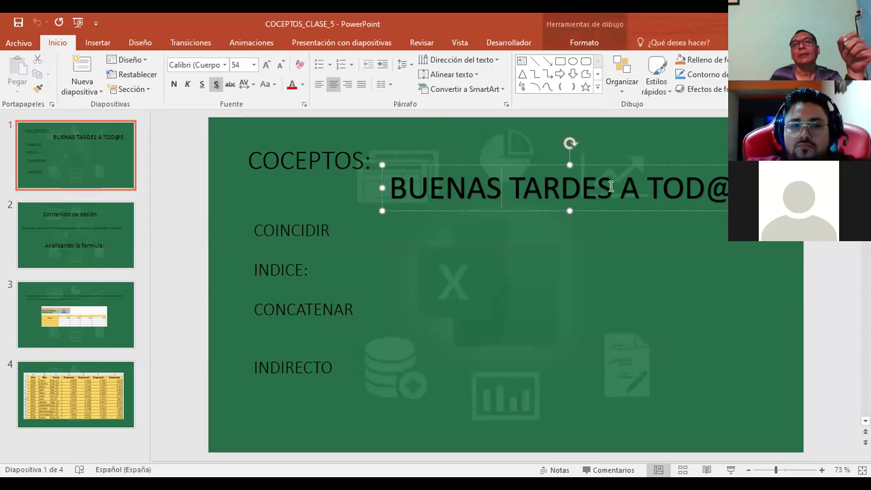
pyautogui.moveTo(610, 186); pyautogui.dragTo(509, 194)
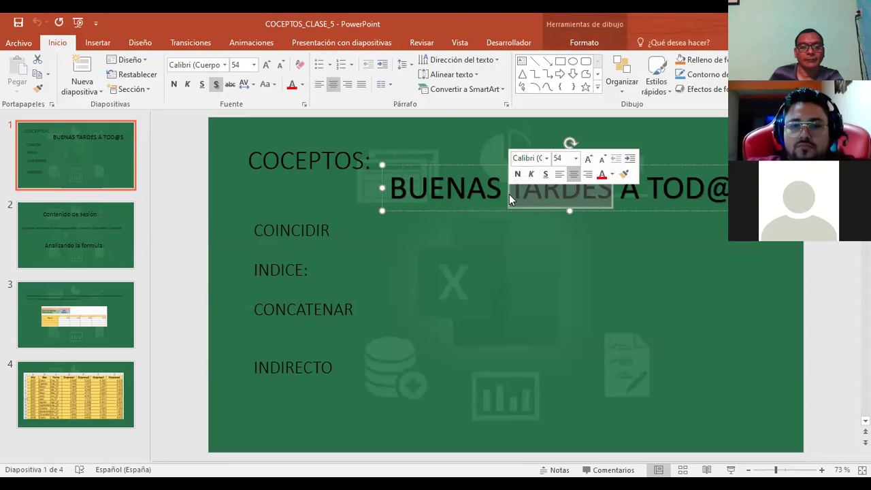
pyautogui.write('NO')
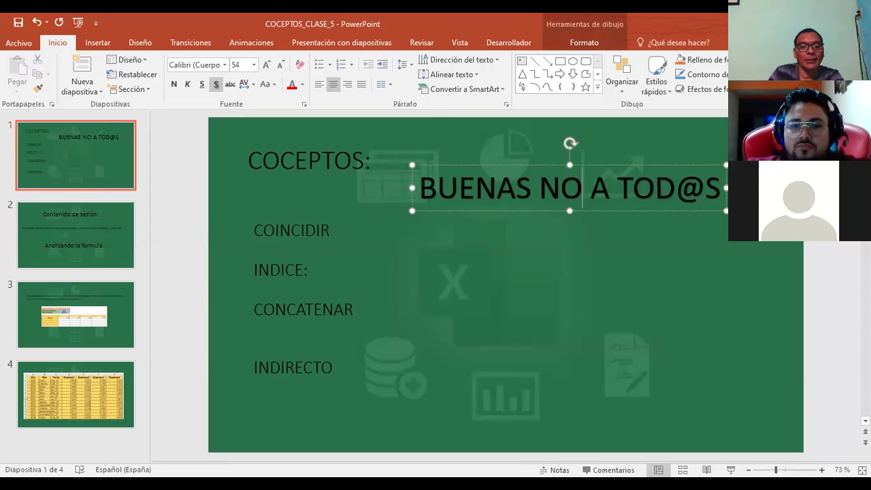
pyautogui.write('CHES')
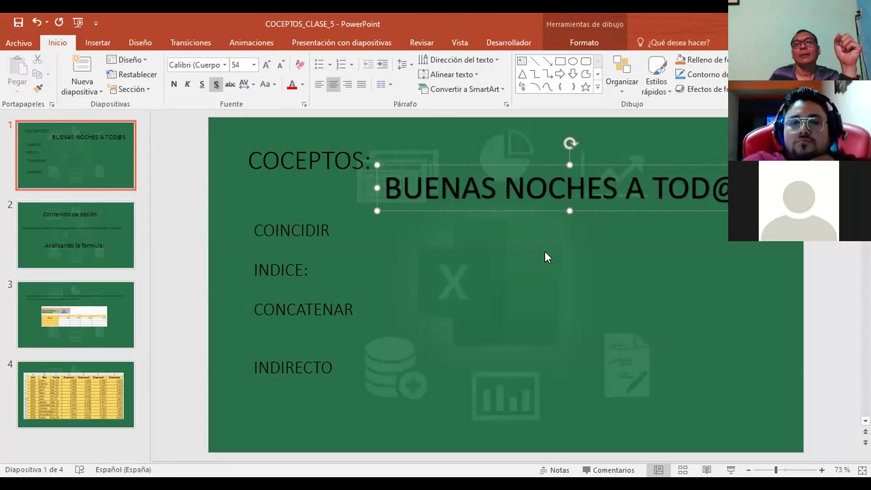
pyautogui.click(538, 253)
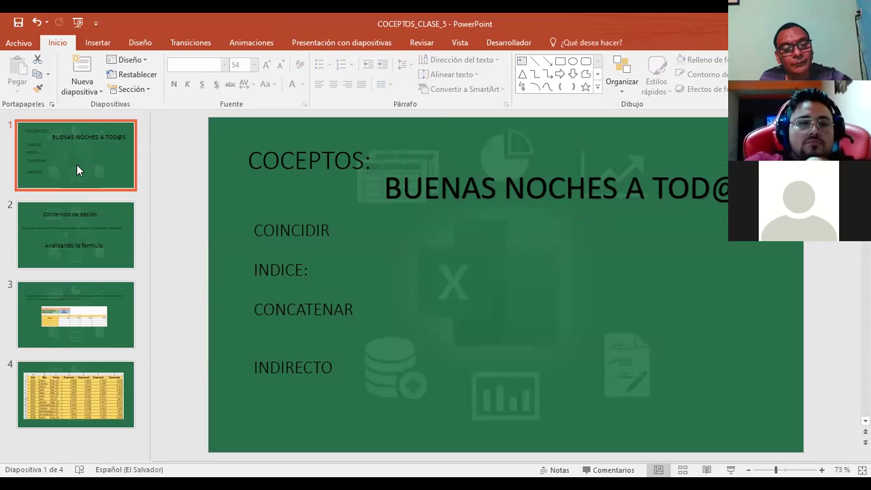
pyautogui.press('F5')
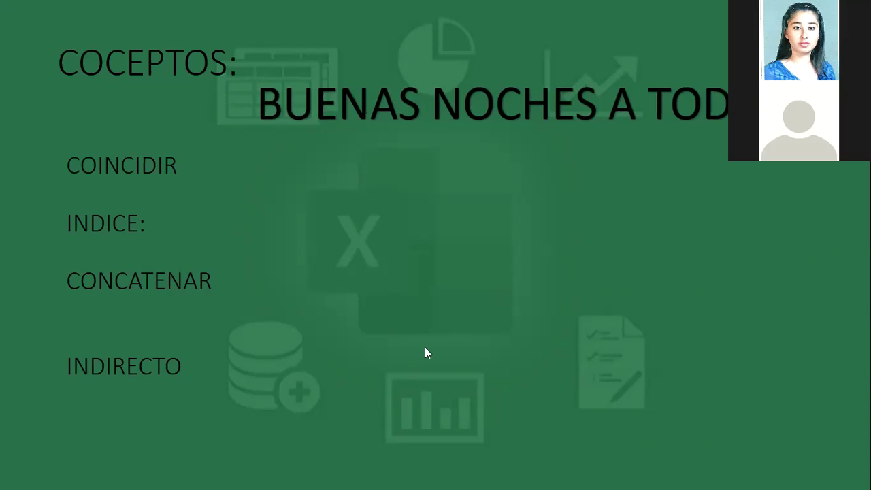
# Step: Return to Excel and review the PRECIO INDICE lookup for product MEMORIAS and category A
pyautogui.hotkey('alt', 'Tab')
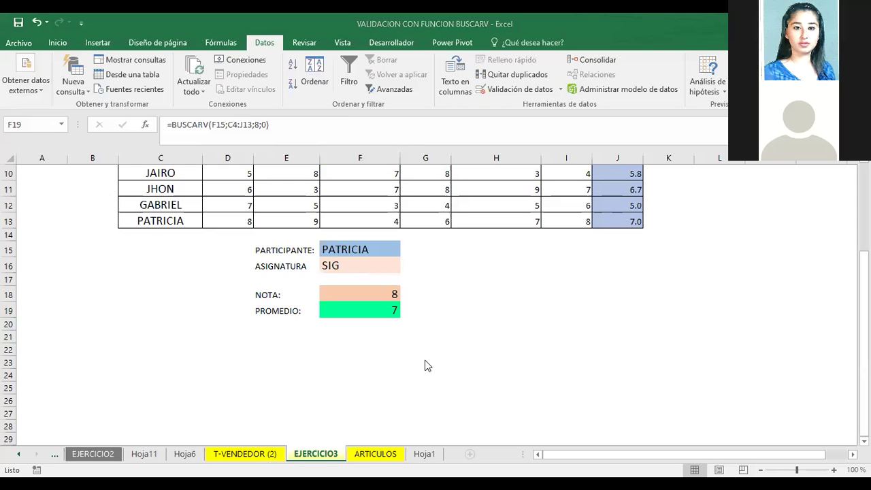
pyautogui.scroll(1, 569, 275)
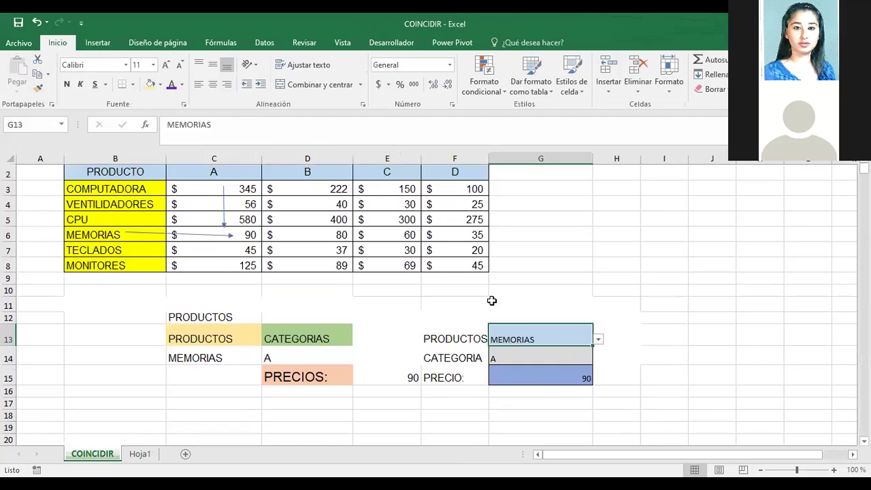
pyautogui.scroll(-1, 566, 197)
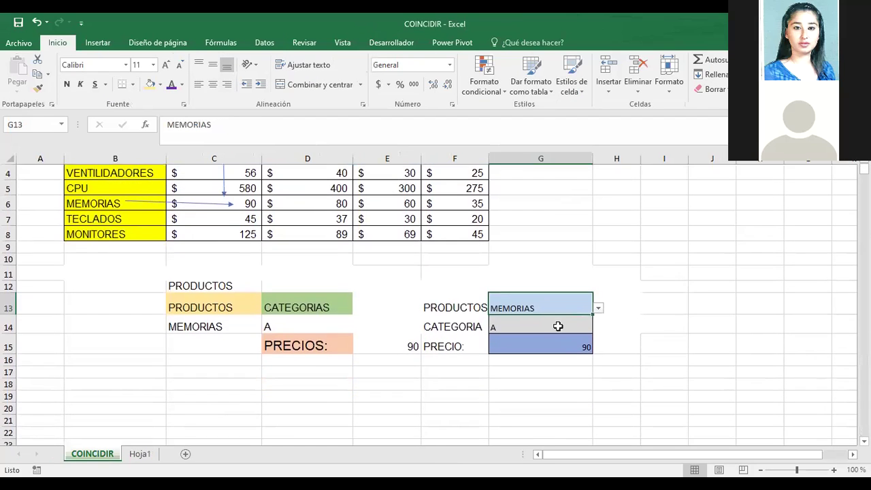
pyautogui.click(517, 344)
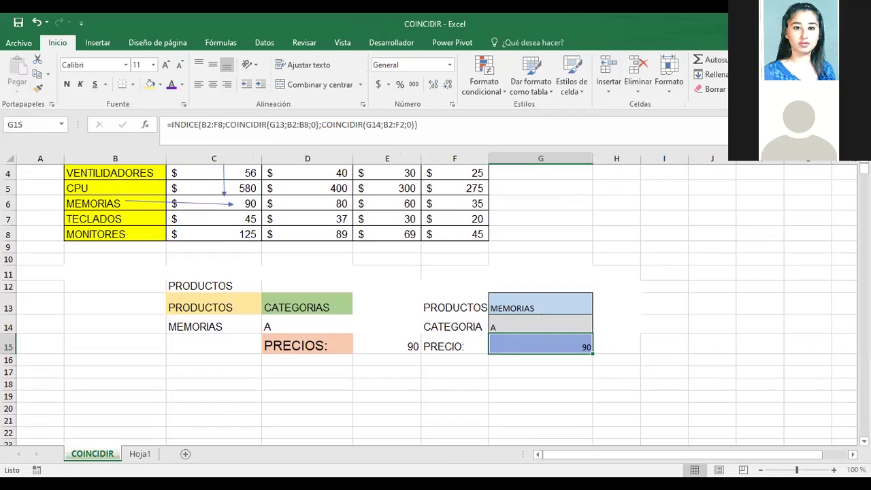
pyautogui.click(518, 310)
pyautogui.scroll(1, 618, 237)
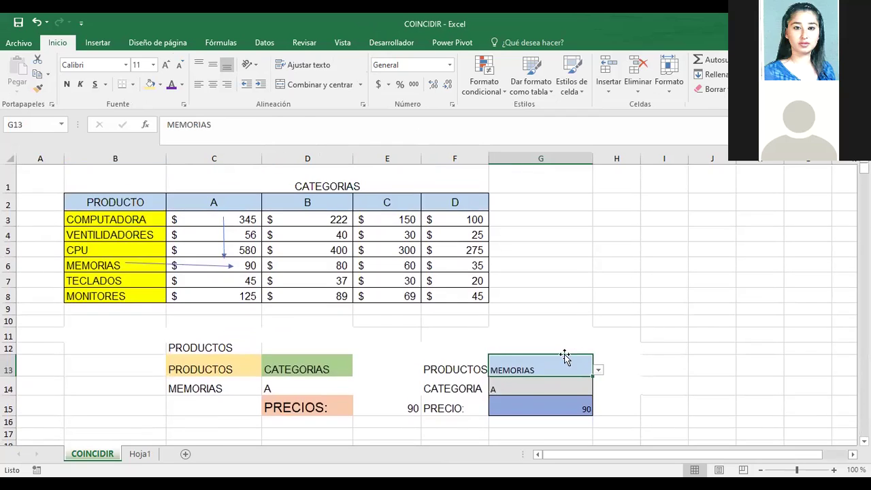
pyautogui.click(510, 387)
pyautogui.scroll(-2, 539, 304)
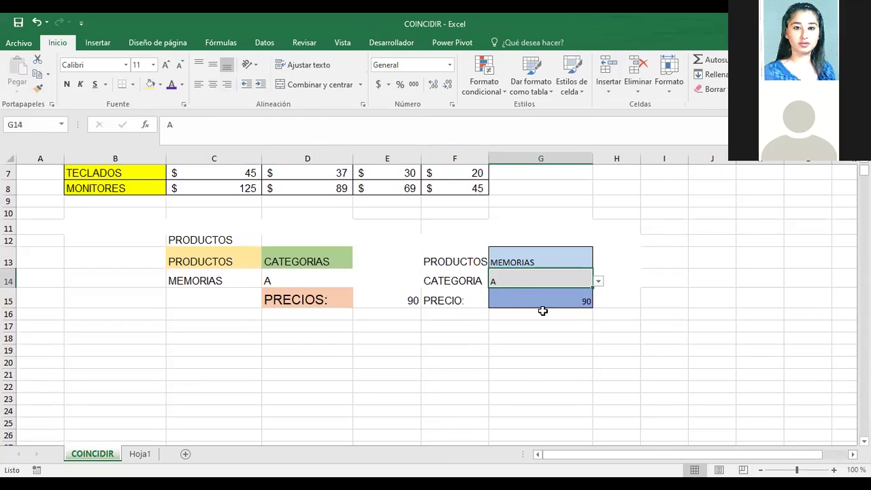
pyautogui.scroll(1, 496, 368)
pyautogui.scroll(1, 494, 367)
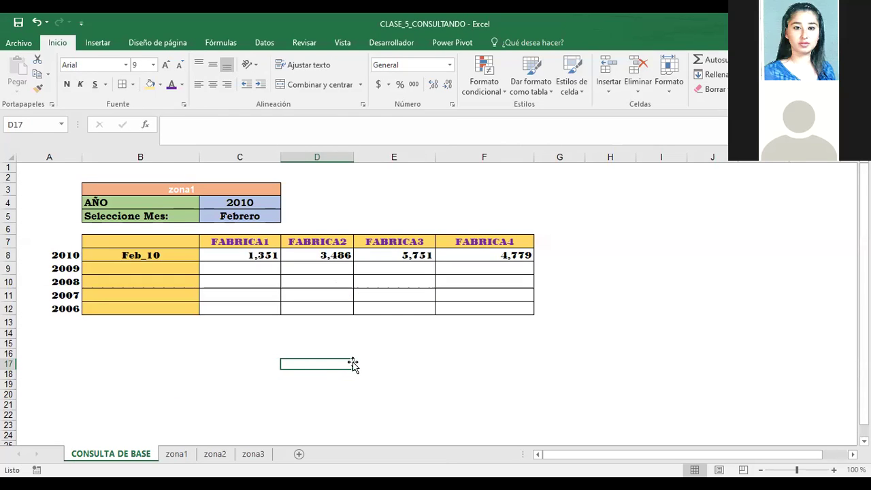
pyautogui.click(134, 387)
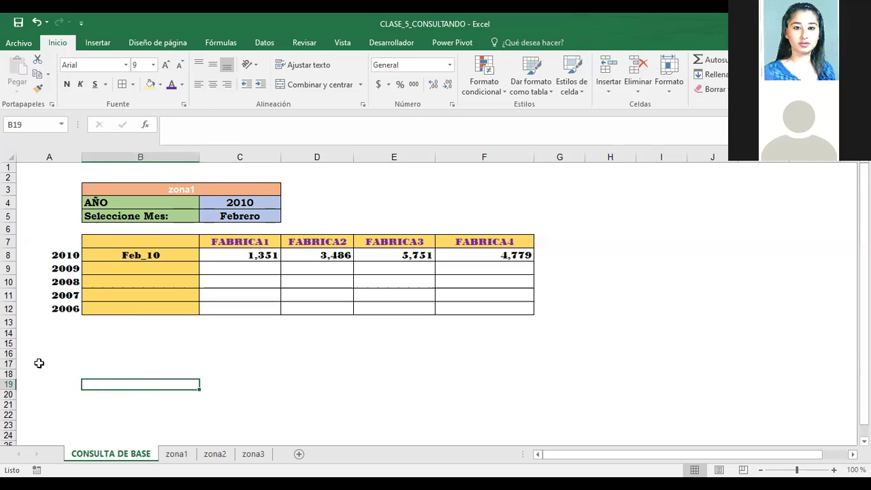
pyautogui.click(116, 254)
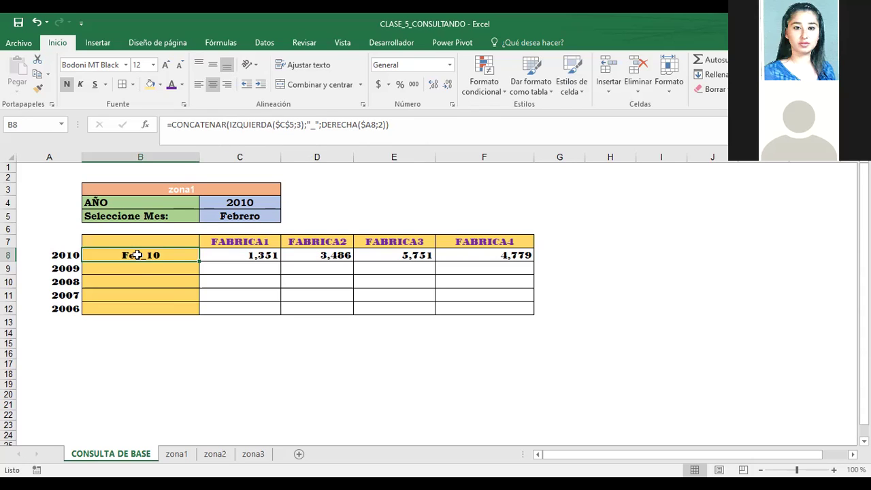
# Step: Reopen and confirm B8's CONCATENAR formula so it yields the key Feb_10
pyautogui.doubleClick(136, 255)
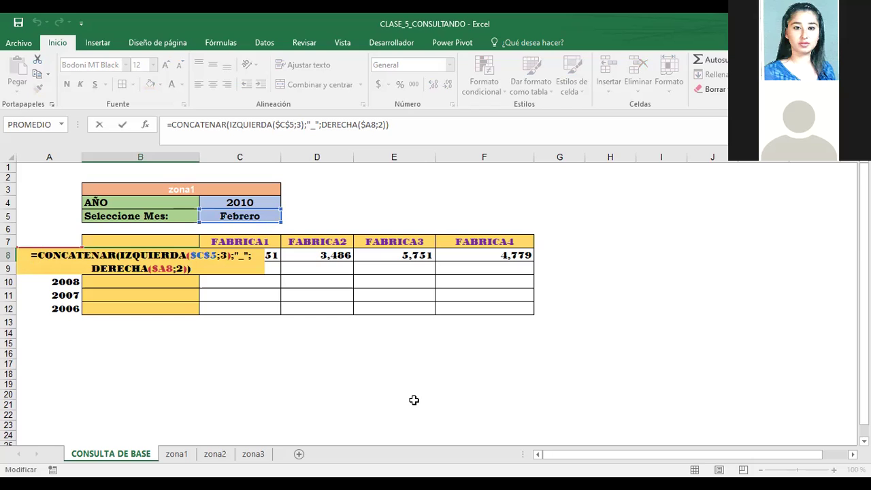
pyautogui.hotkey('ctrl', 'Return')
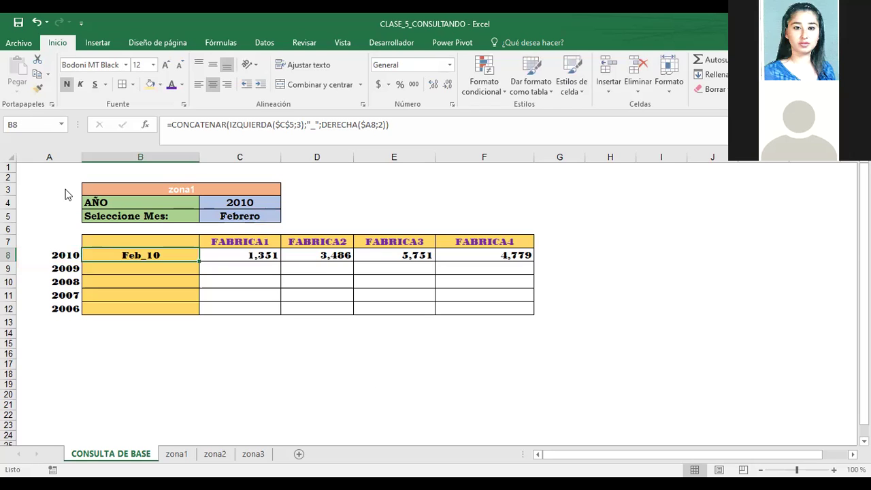
# Step: Widen columns D and E on zona3 so the FABRICA1 and FABRICA2 values fit
pyautogui.click(178, 456)
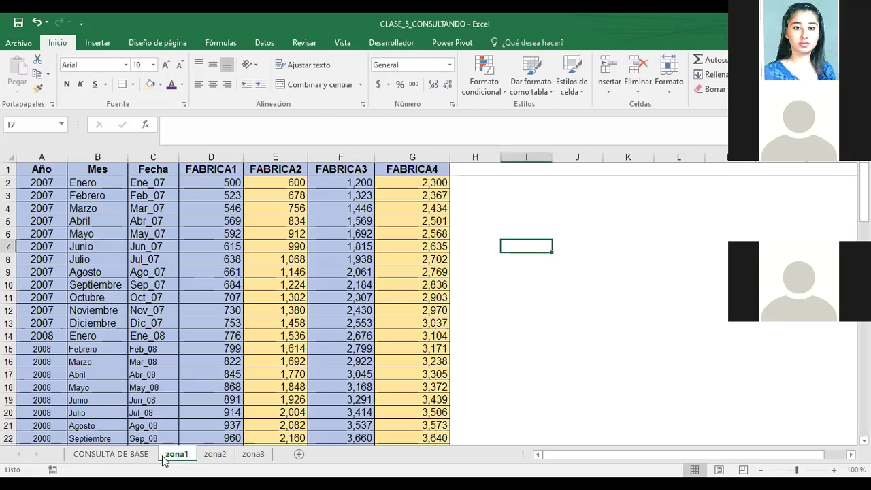
pyautogui.click(215, 455)
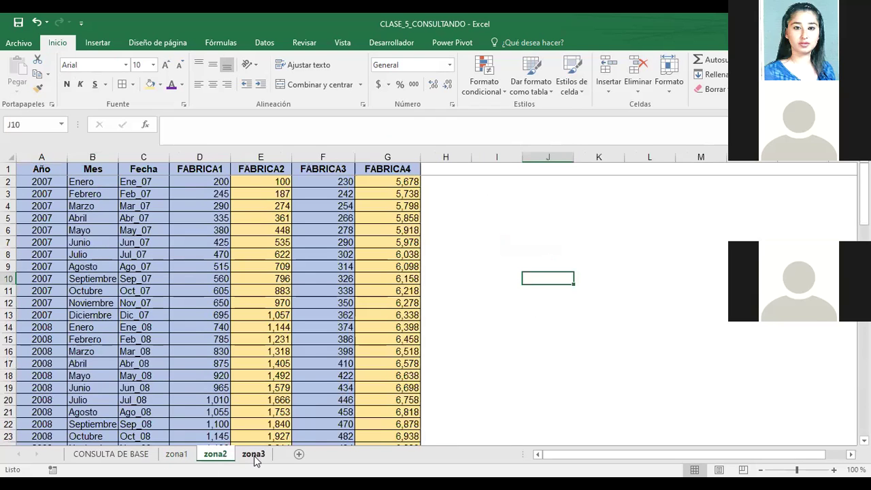
pyautogui.click(253, 455)
pyautogui.click(502, 350)
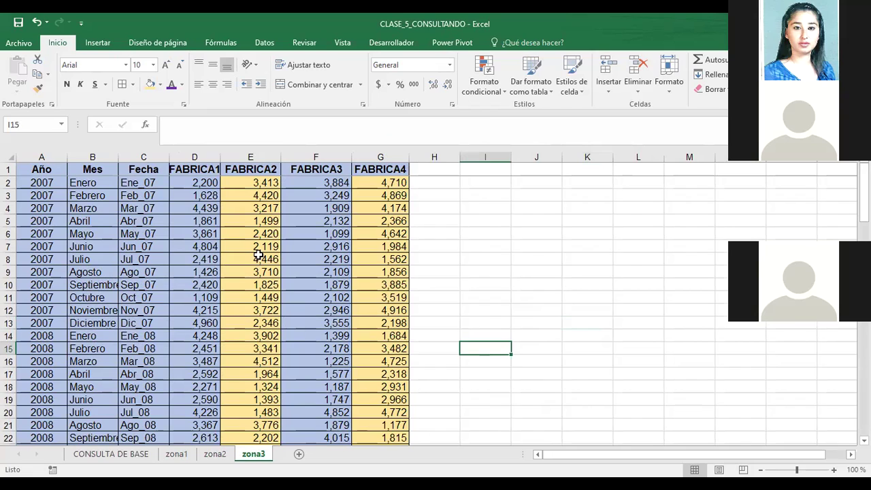
pyautogui.doubleClick(219, 160)
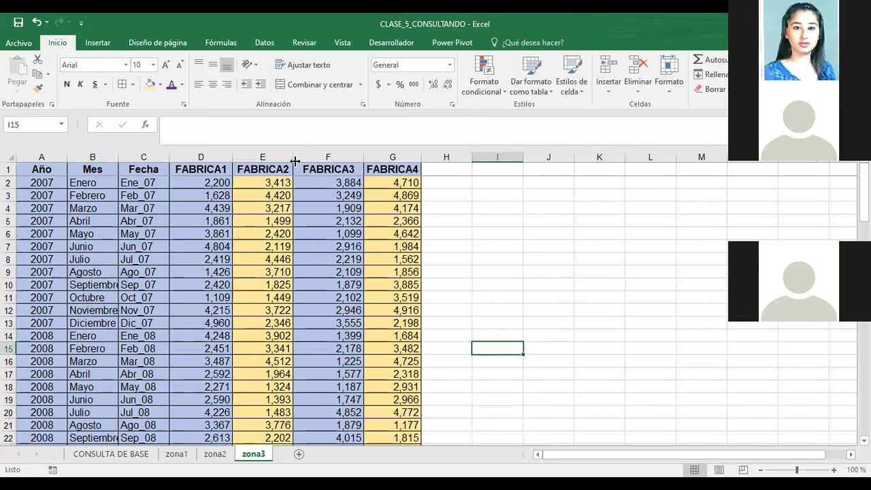
pyautogui.moveTo(295, 161); pyautogui.dragTo(311, 161)
pyautogui.click(551, 216)
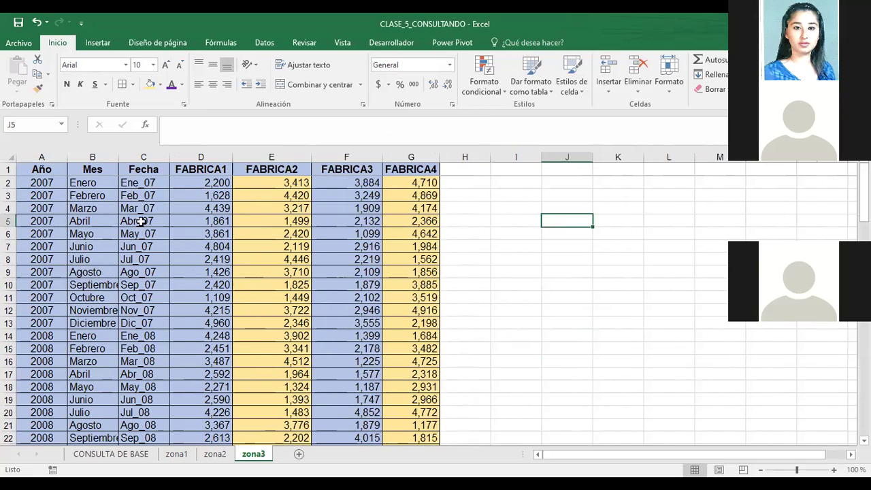
# Step: Inspect the year, month and Fecha code formula in A2–C2, then compare the zona sheets
pyautogui.click(37, 183)
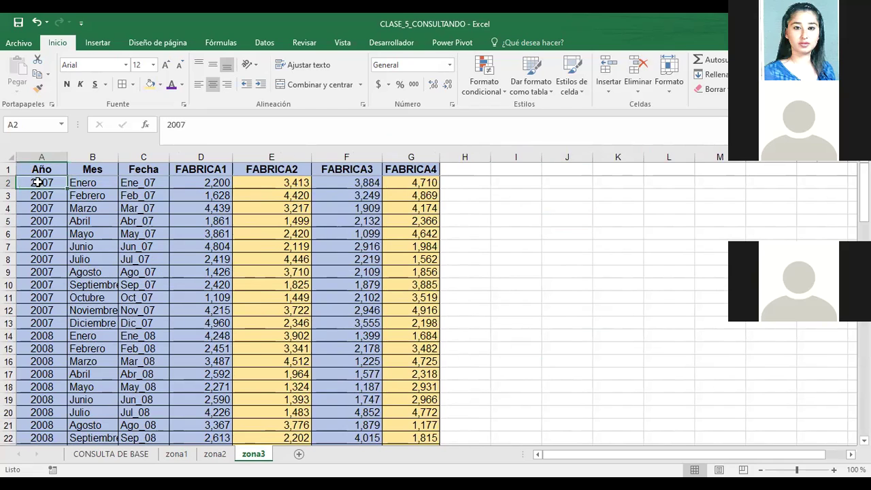
pyautogui.click(91, 184)
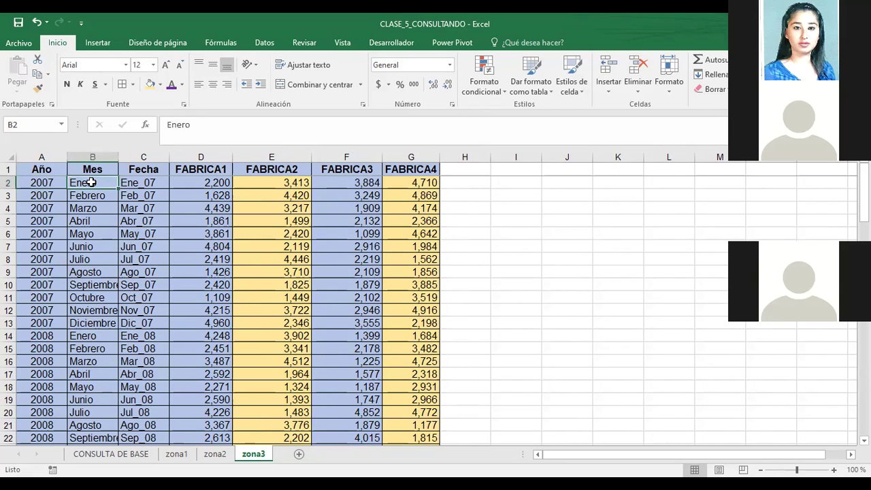
pyautogui.click(140, 183)
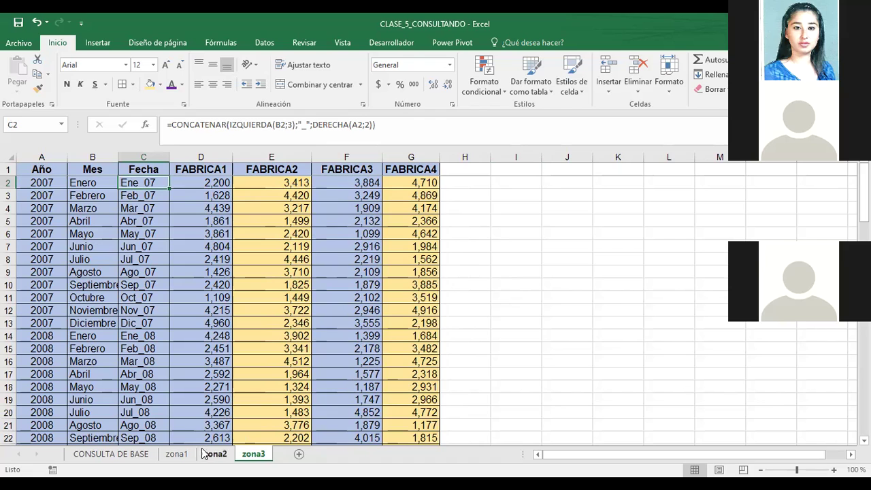
pyautogui.click(174, 455)
pyautogui.click(214, 454)
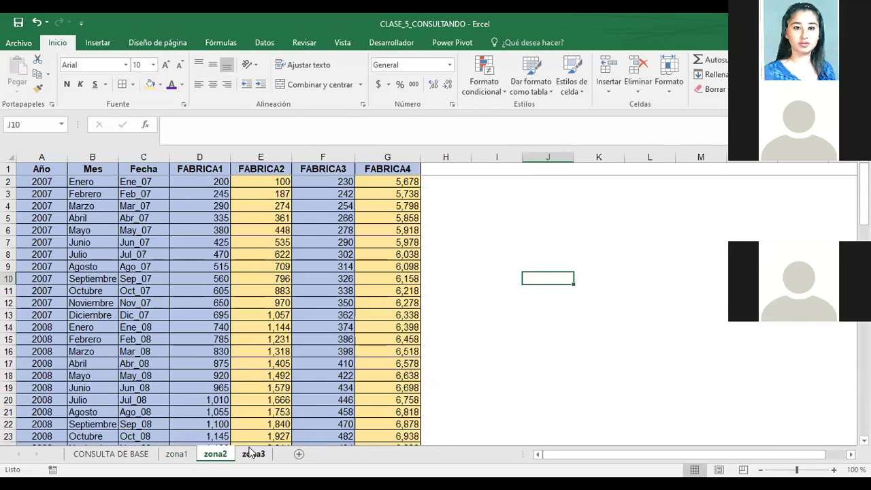
pyautogui.click(254, 454)
pyautogui.click(181, 456)
pyautogui.click(224, 458)
pyautogui.click(252, 456)
pyautogui.click(177, 455)
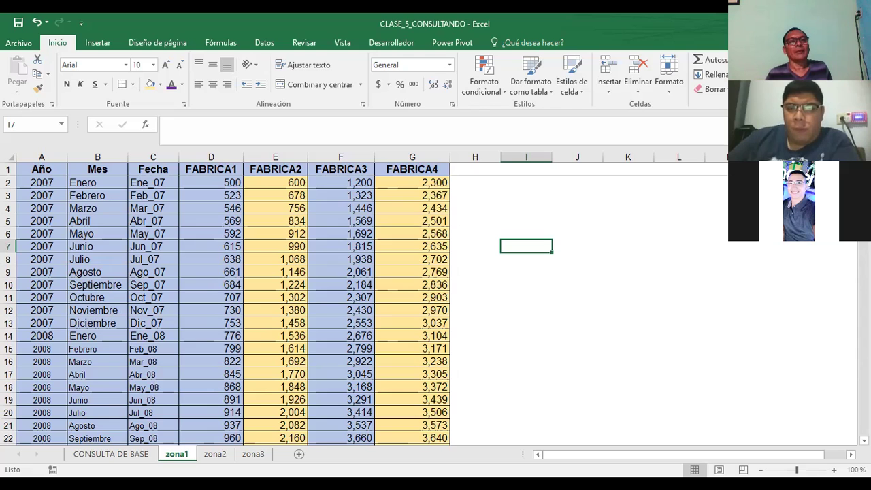
# Step: Look over zona2, zona3 and zona1, then return to CONSULTA DE BASE and view C4's year choices
pyautogui.click(213, 456)
pyautogui.click(253, 457)
pyautogui.click(214, 455)
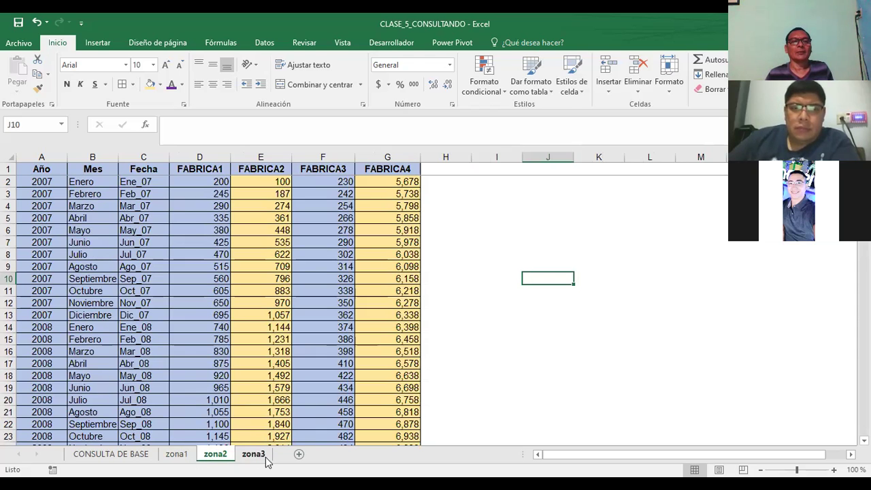
pyautogui.click(171, 462)
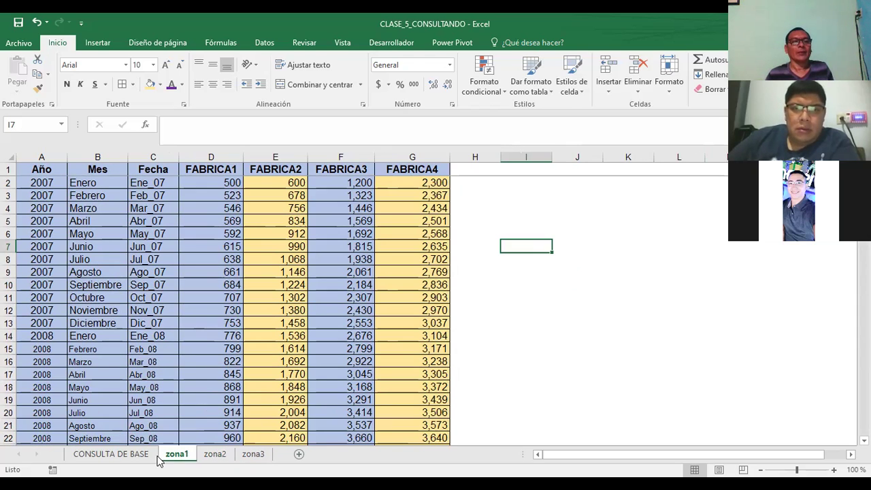
pyautogui.click(123, 455)
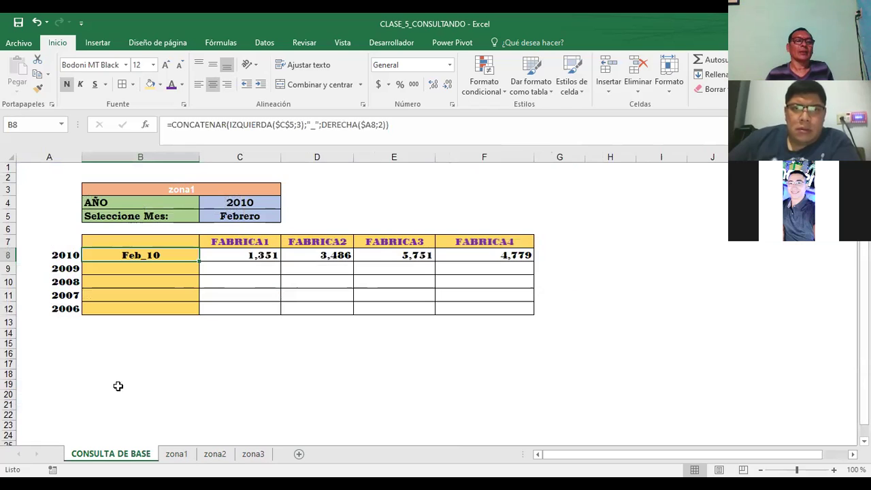
pyautogui.click(136, 353)
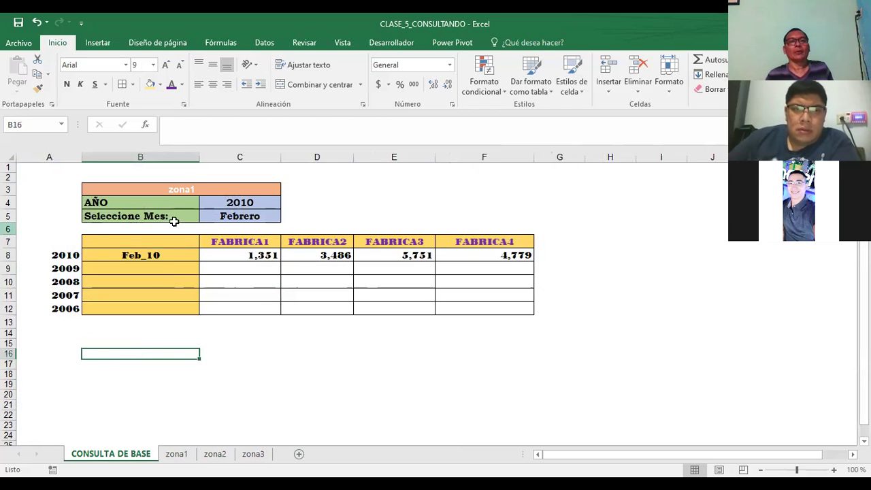
pyautogui.click(248, 203)
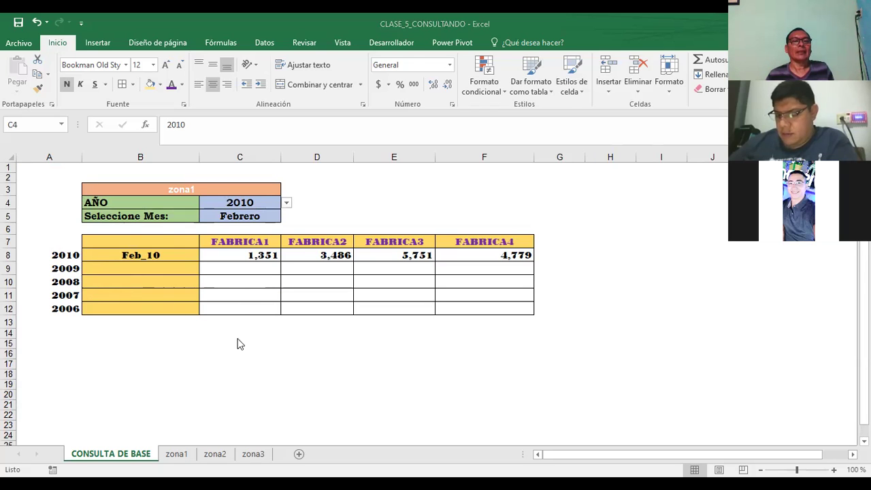
# Step: Scroll through zona1's monthly data from 2007 to 2014 and check the year in A4
pyautogui.click(176, 454)
pyautogui.scroll(-2, 86, 293)
pyautogui.scroll(-5, 85, 293)
pyautogui.scroll(-9, 85, 292)
pyautogui.scroll(-5, 87, 288)
pyautogui.scroll(-4, 118, 296)
pyautogui.scroll(20, 83, 305)
pyautogui.scroll(5, 92, 298)
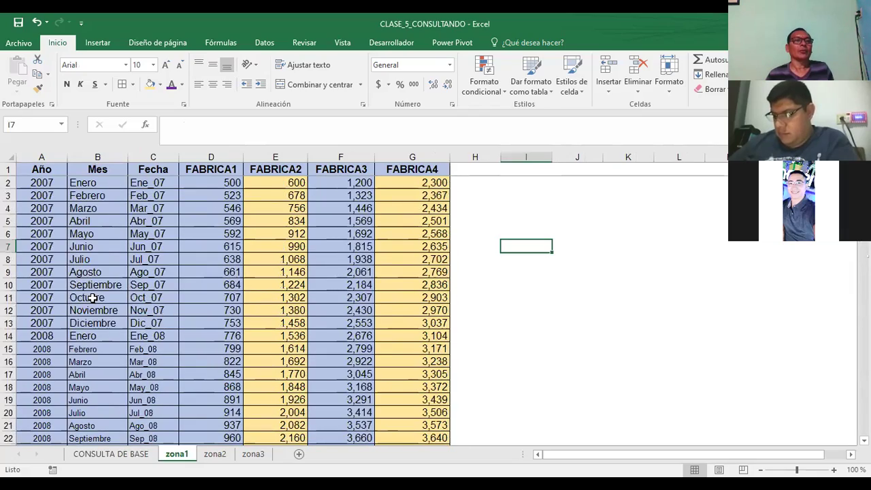
pyautogui.scroll(-5, 92, 298)
pyautogui.scroll(-7, 94, 299)
pyautogui.scroll(-4, 96, 303)
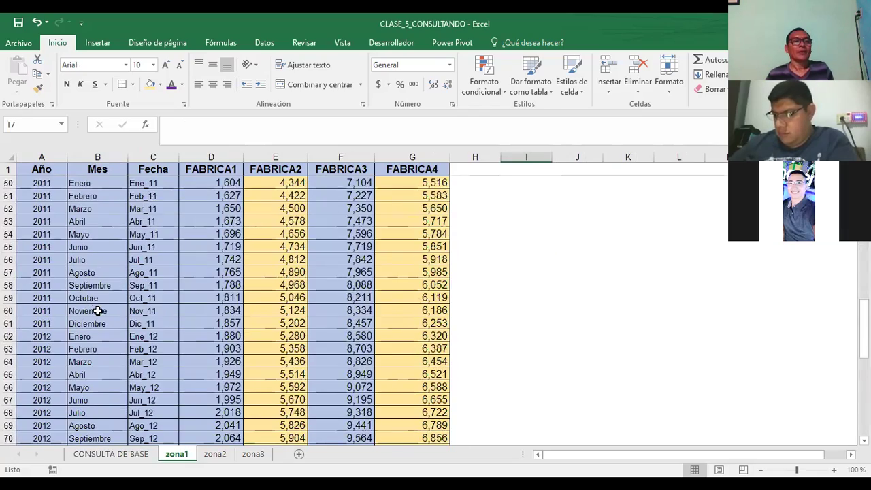
pyautogui.scroll(-9, 99, 313)
pyautogui.scroll(-5, 106, 317)
pyautogui.scroll(4, 102, 272)
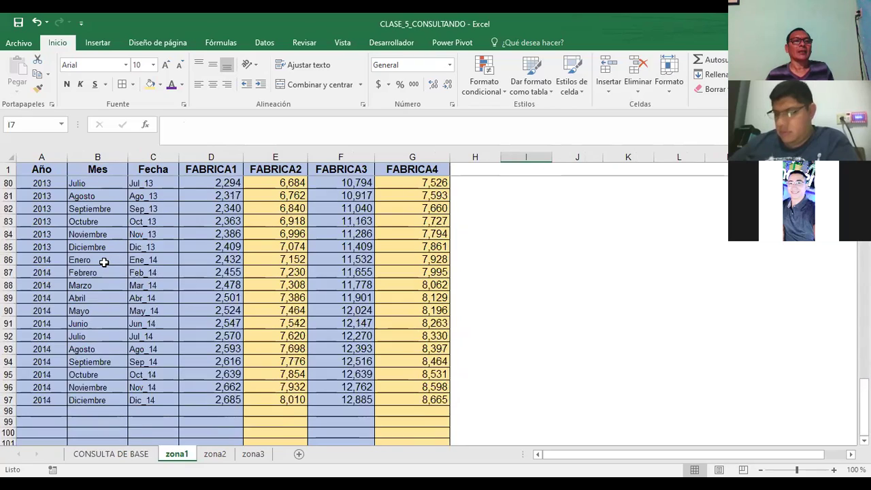
pyautogui.scroll(6, 103, 262)
pyautogui.scroll(2, 103, 262)
pyautogui.scroll(8, 99, 263)
pyautogui.scroll(4, 94, 264)
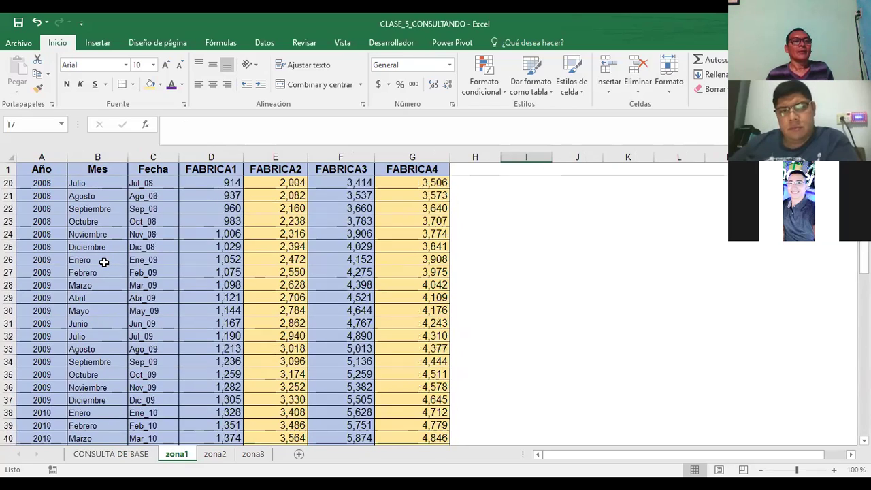
pyautogui.scroll(5, 87, 264)
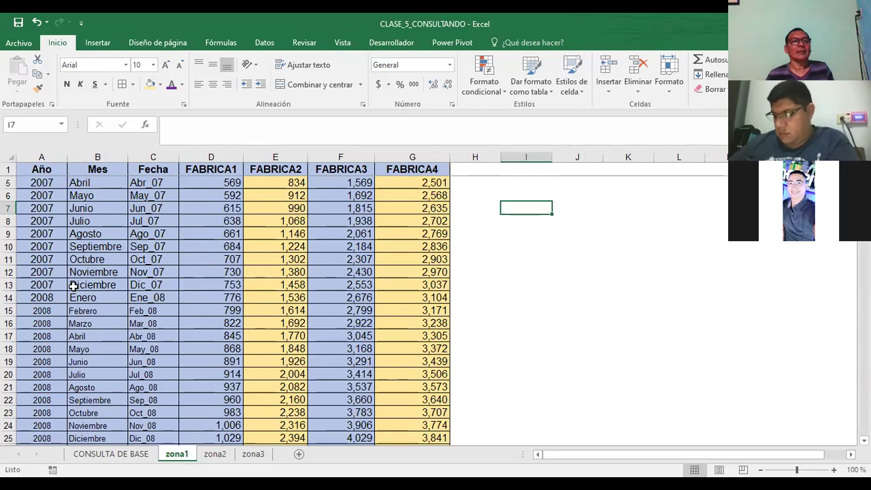
pyautogui.scroll(-3, 80, 266)
pyautogui.scroll(-9, 84, 276)
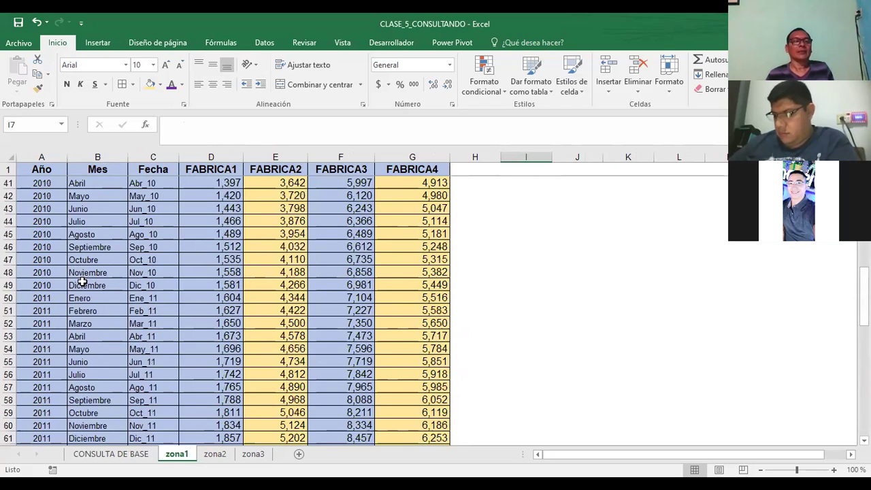
pyautogui.scroll(-4, 119, 320)
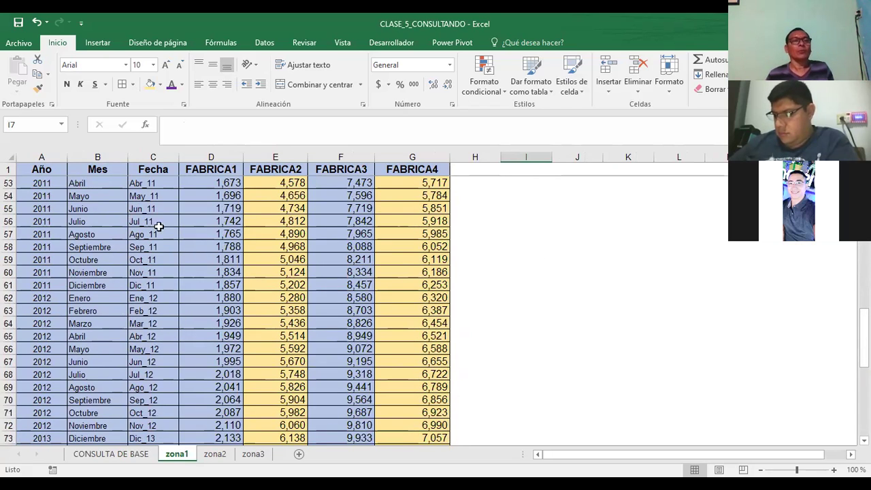
pyautogui.scroll(7, 275, 255)
pyautogui.scroll(10, 275, 255)
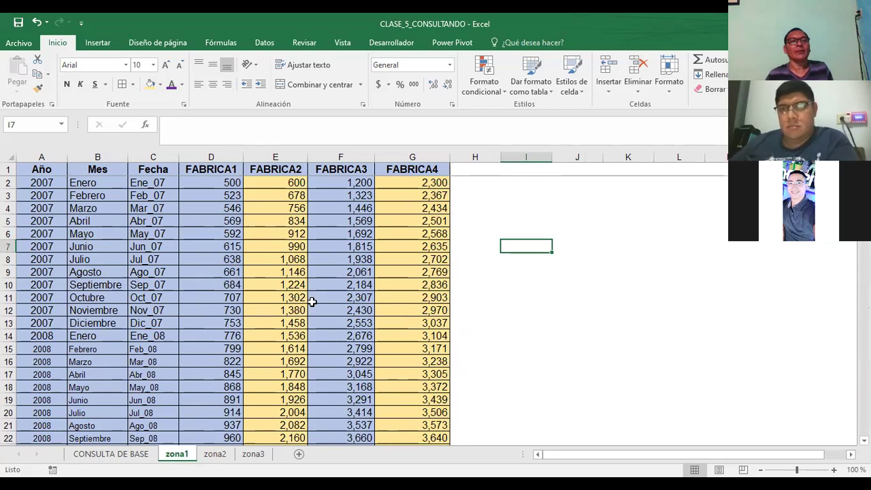
pyautogui.scroll(-1, 171, 263)
pyautogui.scroll(1, 172, 263)
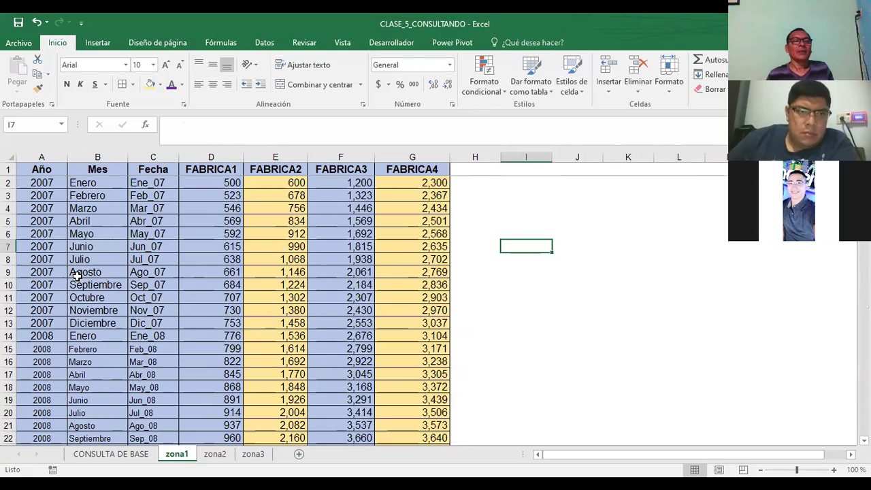
pyautogui.click(34, 208)
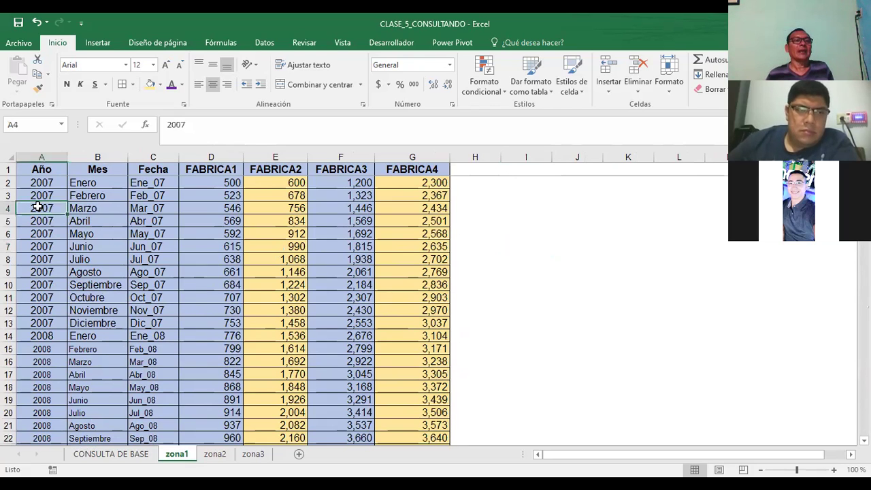
pyautogui.scroll(-4, 77, 344)
pyautogui.scroll(-3, 72, 340)
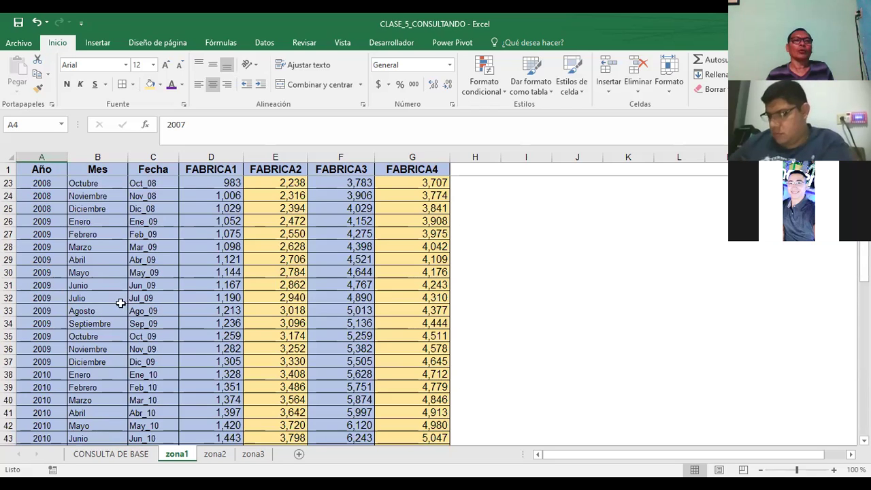
# Step: Fill a test year series starting at 2002 down column H, then clear it
pyautogui.click(475, 180)
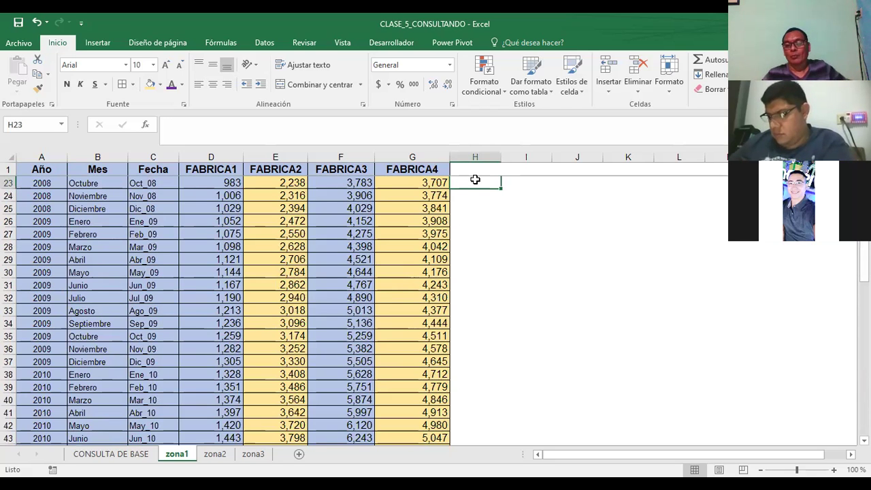
pyautogui.write('2002')
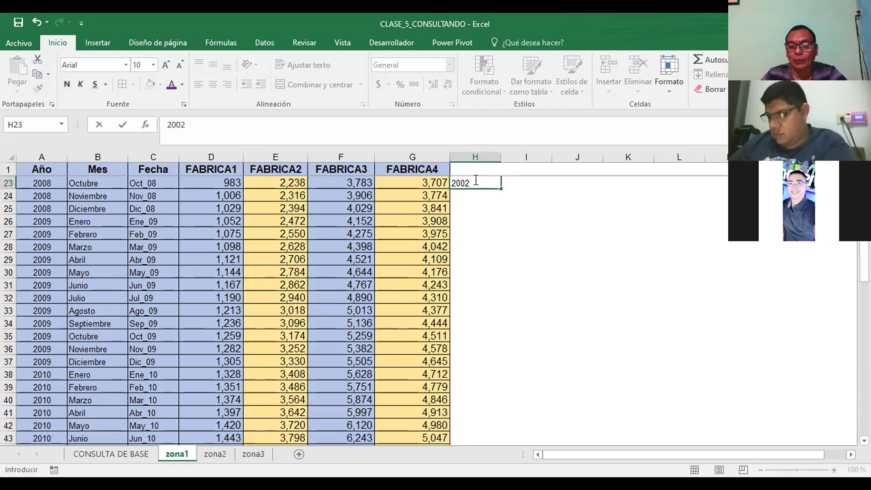
pyautogui.press('Tab')
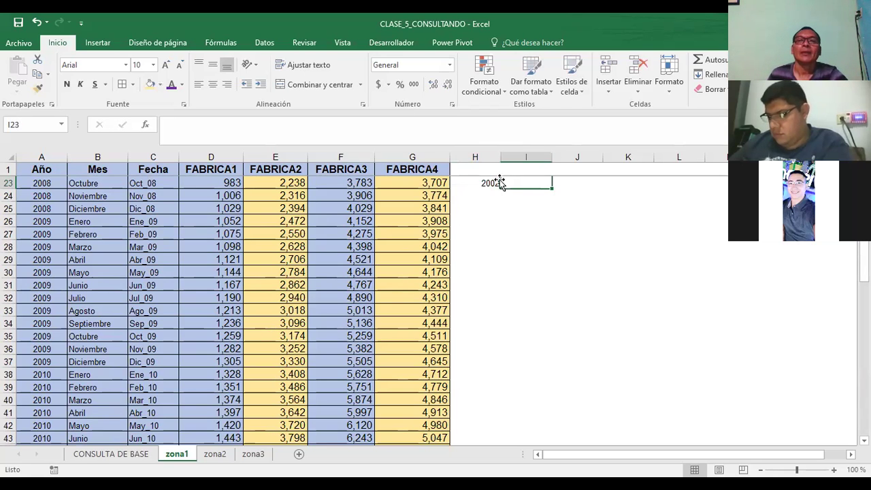
pyautogui.click(496, 182)
pyautogui.moveTo(500, 189); pyautogui.dragTo(501, 207)
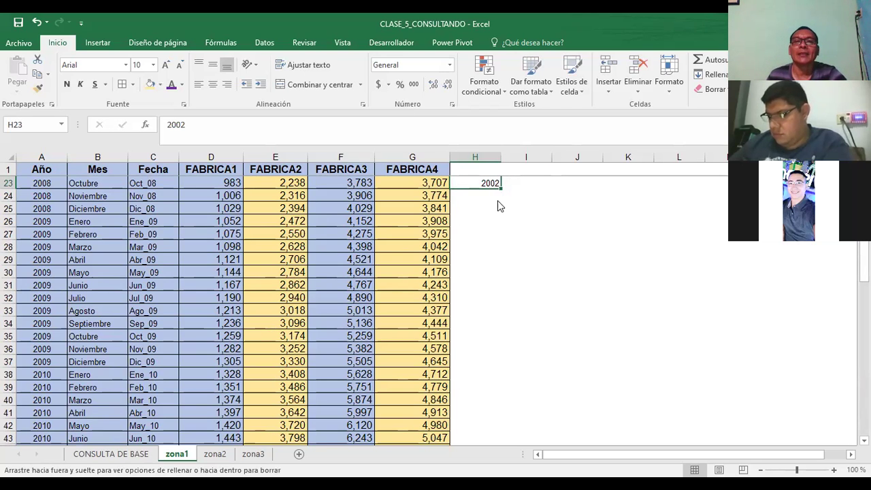
pyautogui.moveTo(491, 337); pyautogui.dragTo(491, 329)
pyautogui.click(521, 322)
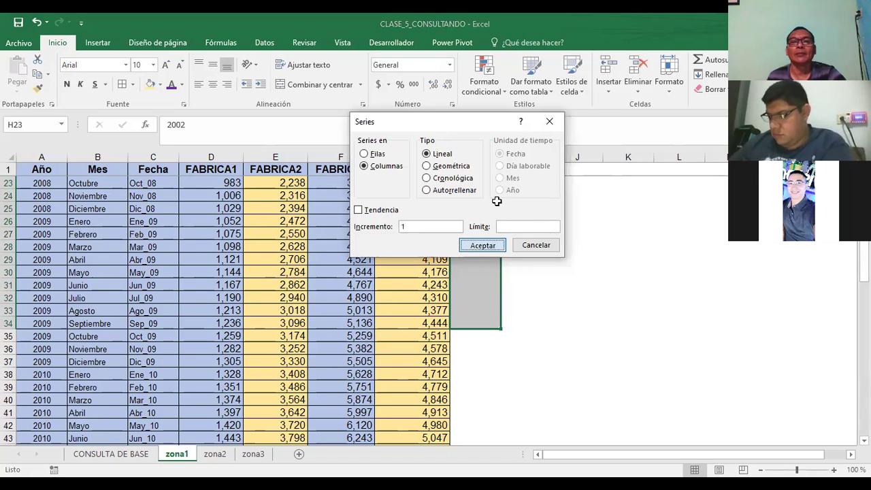
pyautogui.press('Return')
pyautogui.click(475, 335)
pyautogui.click(498, 323)
pyautogui.moveTo(485, 184); pyautogui.dragTo(485, 323)
pyautogui.press('Delete')
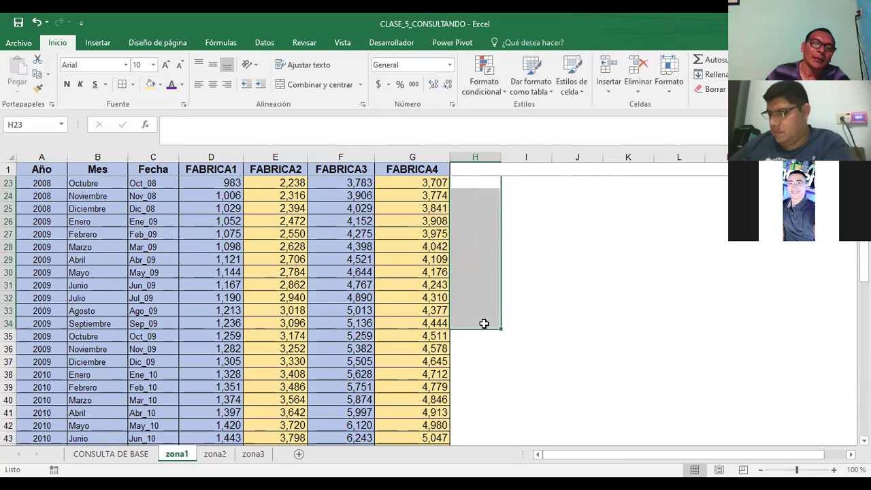
pyautogui.click(572, 282)
# Step: Change the year in row 51 of the zona1 data from 2011 to 2010
pyautogui.click(48, 237)
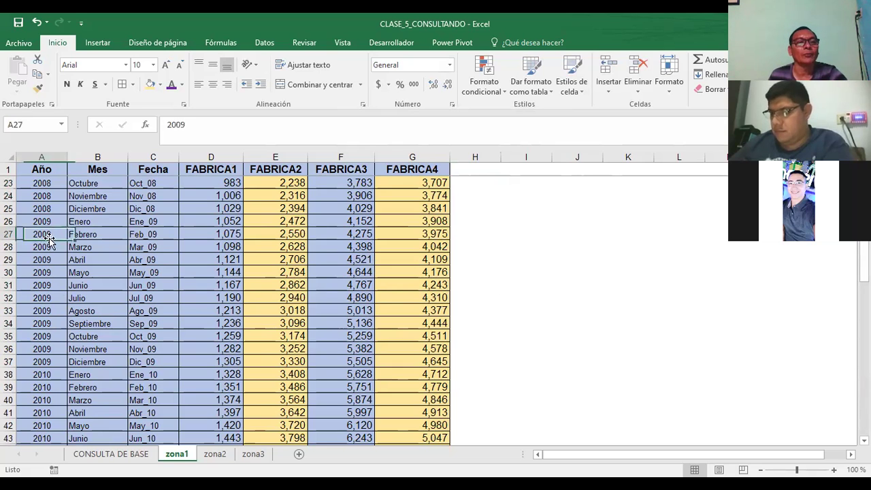
pyautogui.scroll(-2, 27, 415)
pyautogui.scroll(-2, 42, 429)
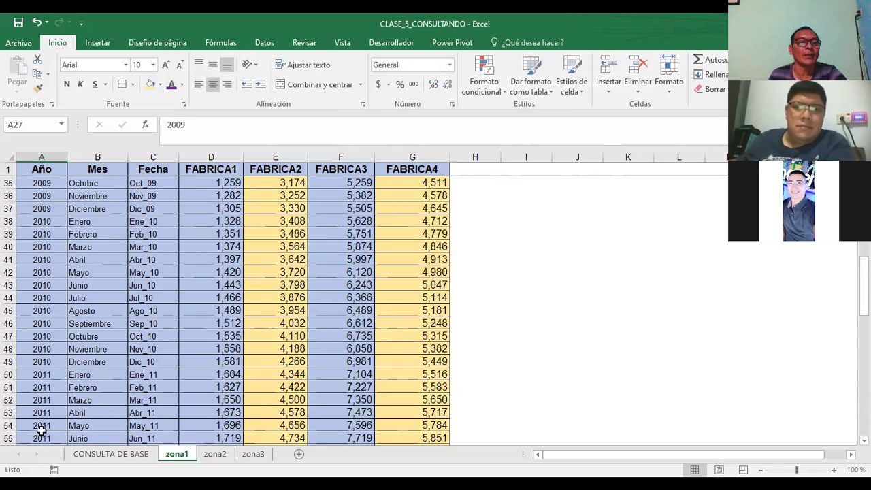
pyautogui.scroll(-3, 41, 430)
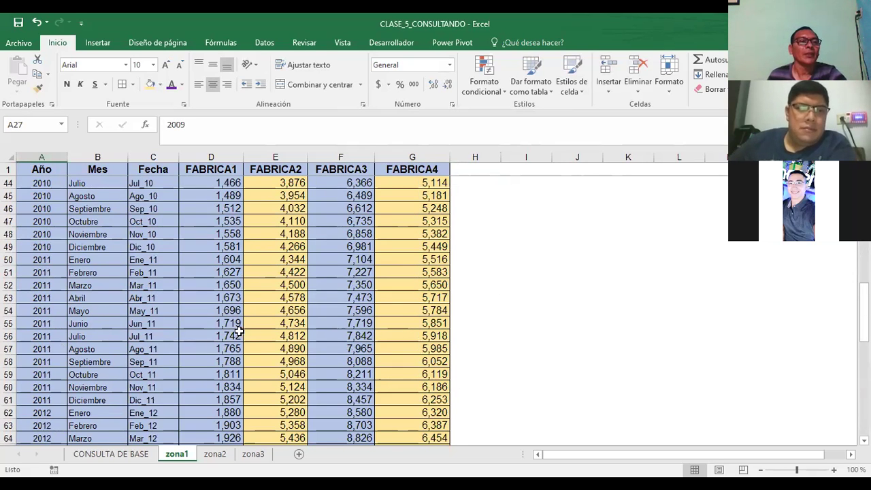
pyautogui.click(42, 274)
pyautogui.write('2010')
pyautogui.press('Return')
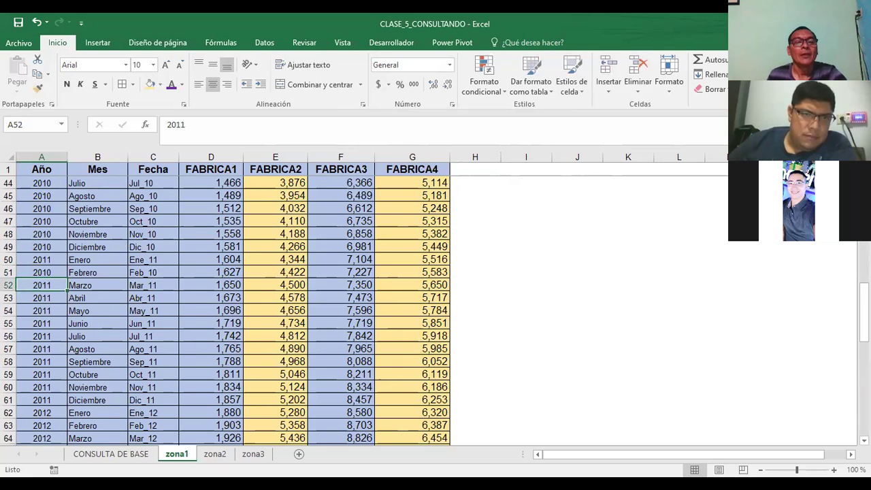
pyautogui.scroll(5, 204, 433)
pyautogui.scroll(8, 204, 433)
pyautogui.click(106, 454)
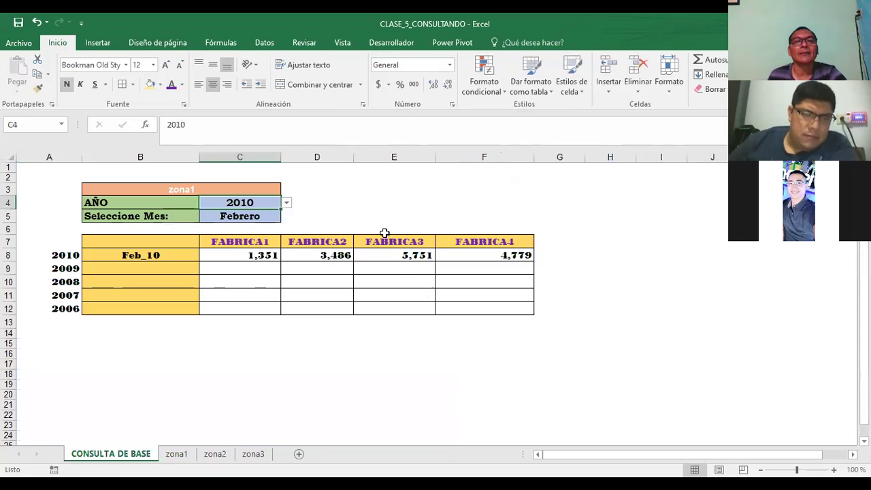
pyautogui.click(394, 189)
pyautogui.click(250, 203)
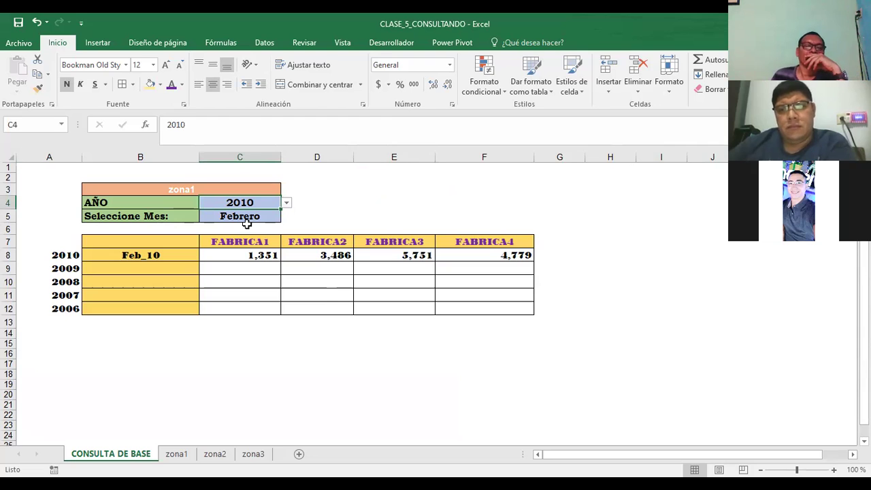
# Step: Clear all data validation from C4, dropping its 2007–2016 year list
pyautogui.click(265, 42)
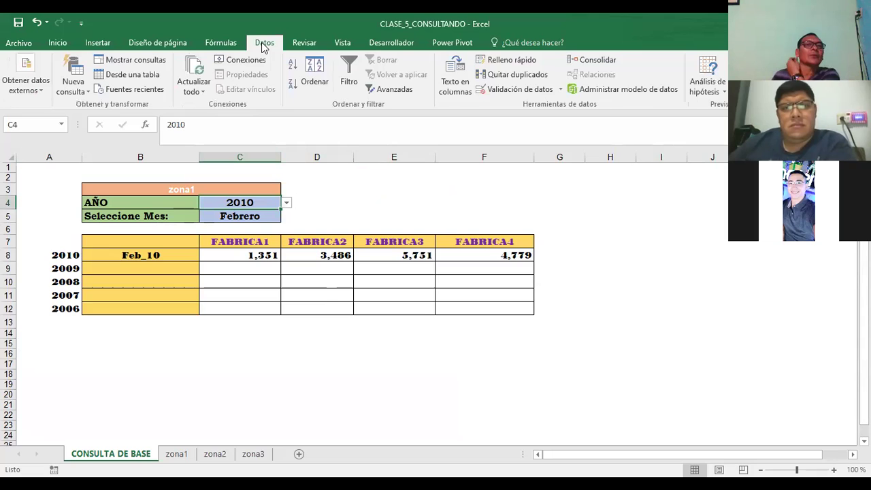
pyautogui.click(525, 90)
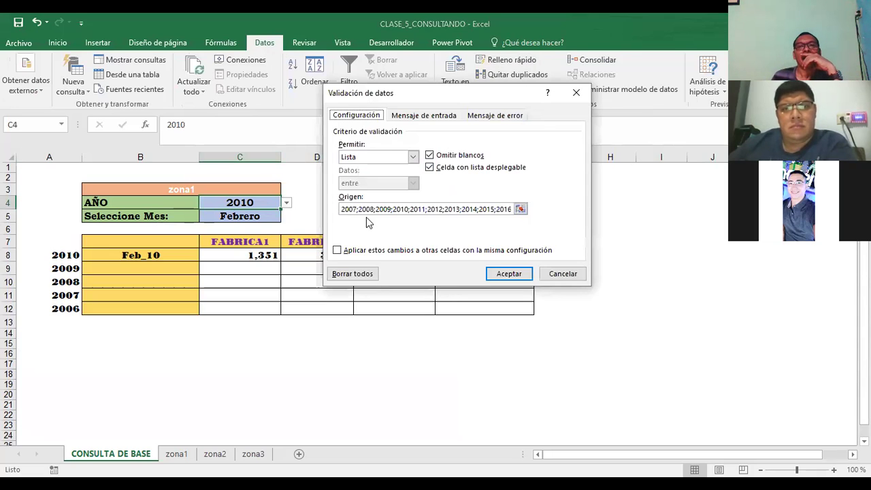
pyautogui.click(490, 210)
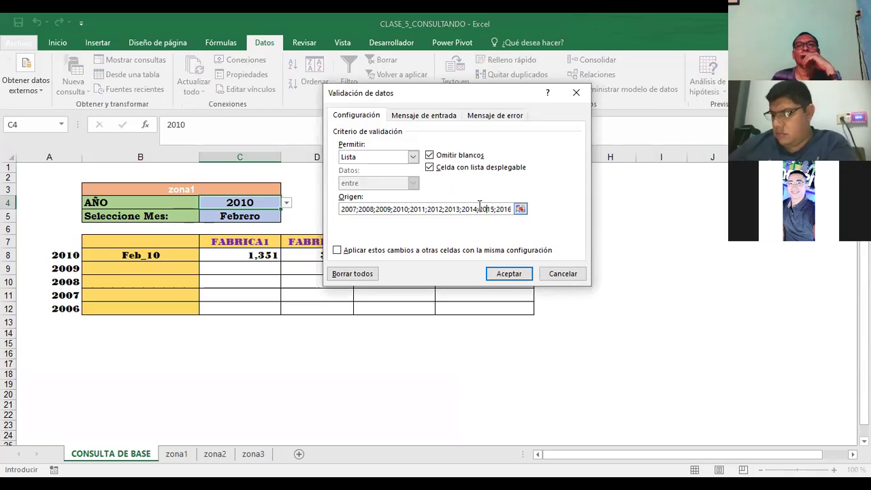
pyautogui.press('Right')
pyautogui.press('Right')
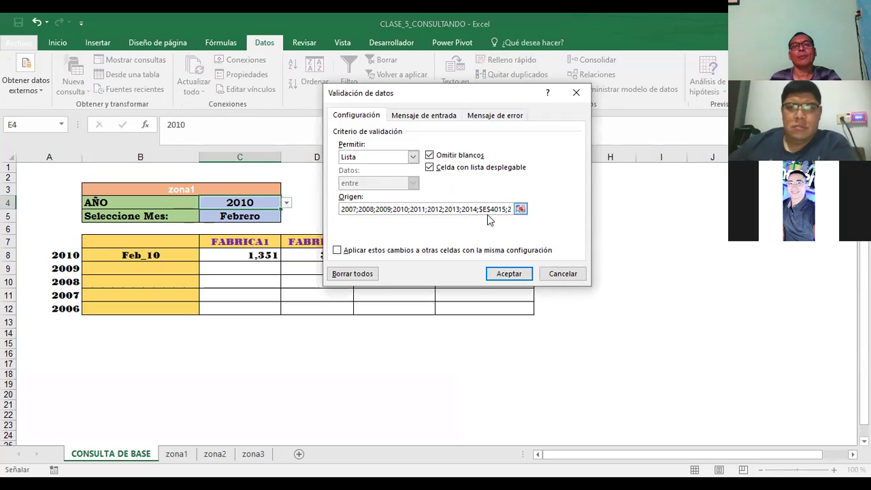
pyautogui.press('Escape')
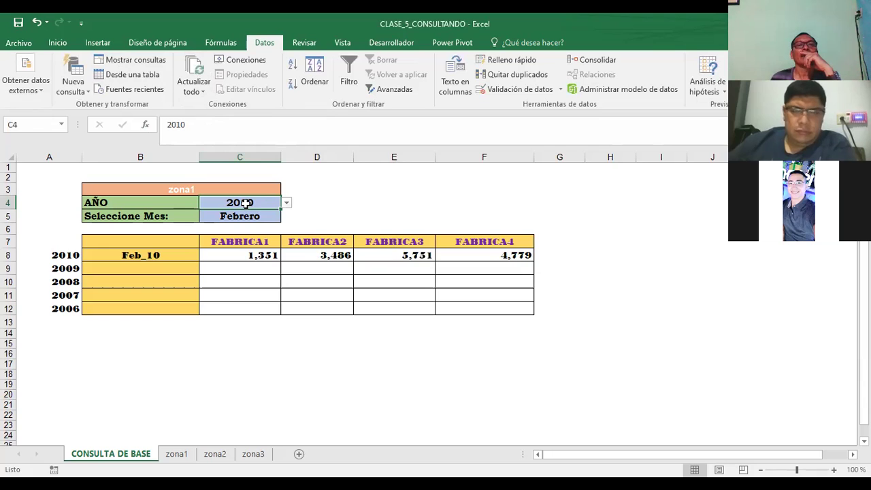
pyautogui.click(507, 88)
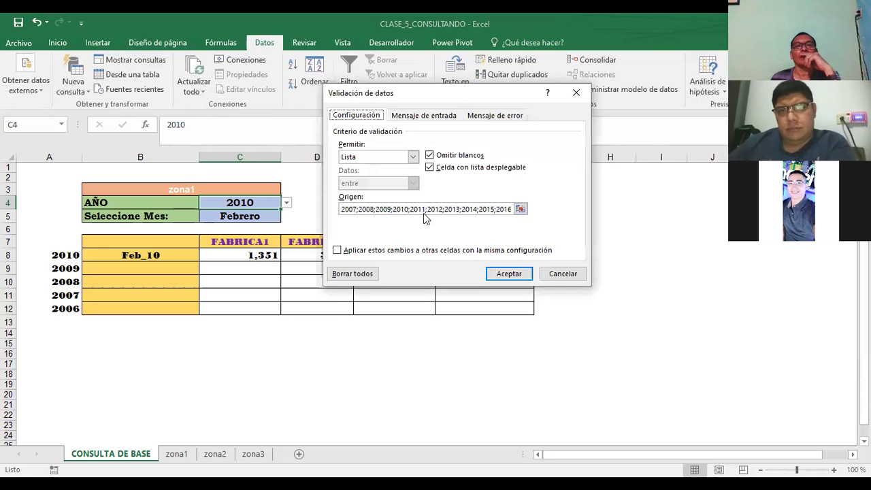
pyautogui.click(352, 274)
pyautogui.click(508, 274)
pyautogui.click(241, 201)
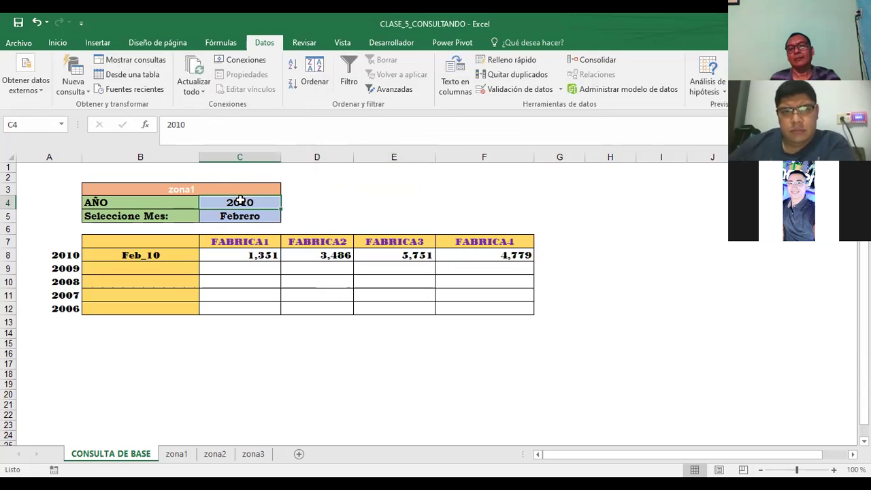
# Step: Delete the 2010 from the AÑO cell C4 and look over the zona1 data sheet
pyautogui.press('Delete')
pyautogui.click(454, 185)
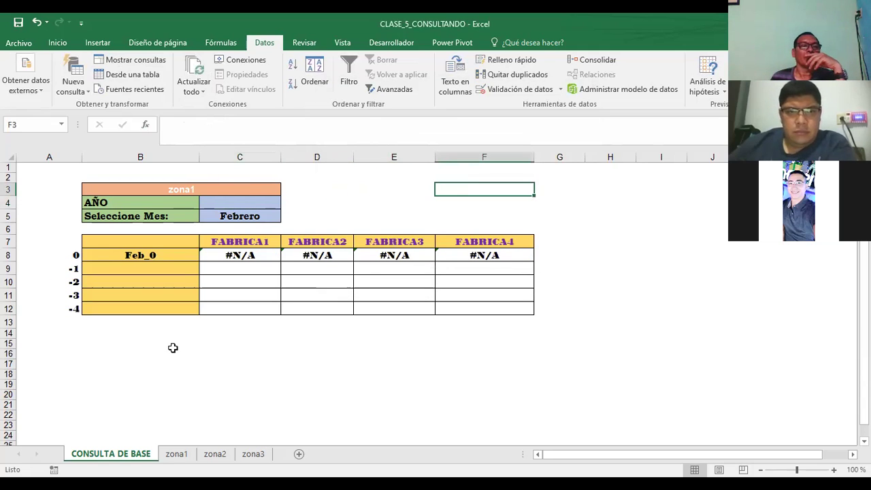
pyautogui.click(176, 454)
pyautogui.scroll(-7, 54, 273)
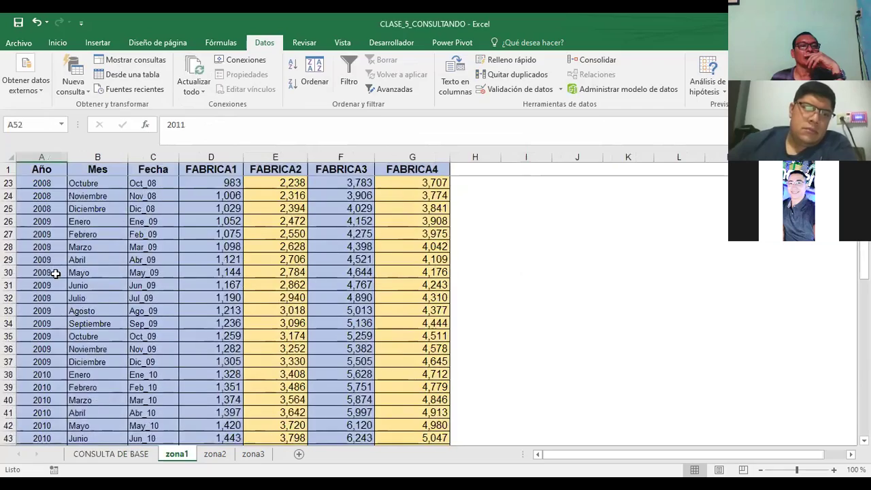
pyautogui.scroll(7, 55, 273)
pyautogui.scroll(-5, 54, 273)
pyautogui.scroll(-10, 55, 273)
pyautogui.scroll(-5, 55, 273)
pyautogui.scroll(-6, 54, 273)
pyautogui.scroll(-3, 53, 274)
pyautogui.scroll(3, 49, 278)
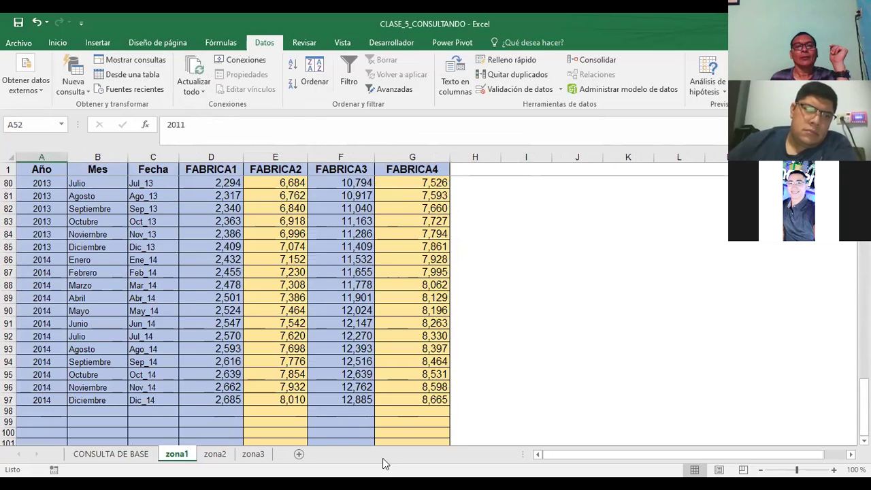
pyautogui.click(125, 454)
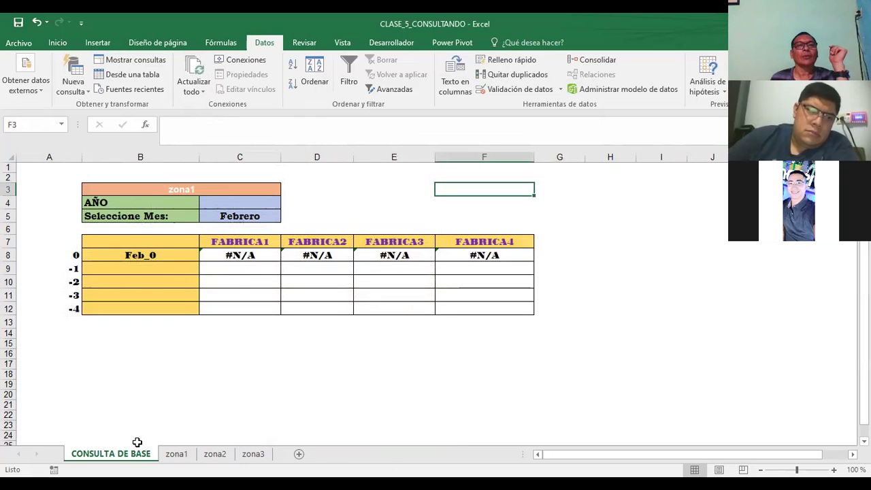
# Step: Give C4 a list validation of the years 2007 through 2014
pyautogui.click(237, 203)
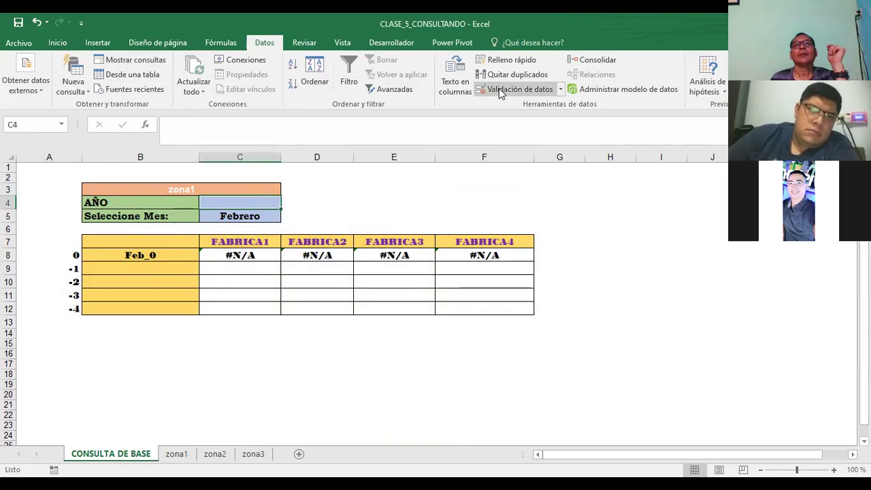
pyautogui.click(501, 90)
pyautogui.click(413, 157)
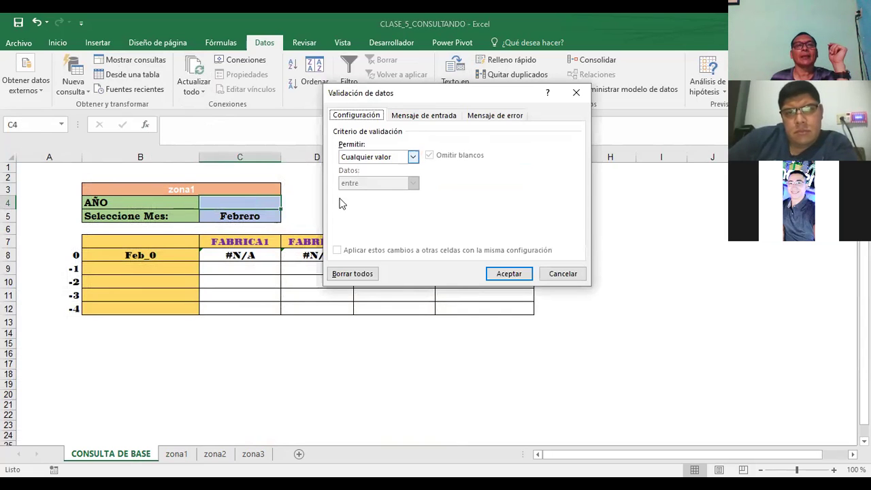
pyautogui.click(348, 194)
pyautogui.click(390, 207)
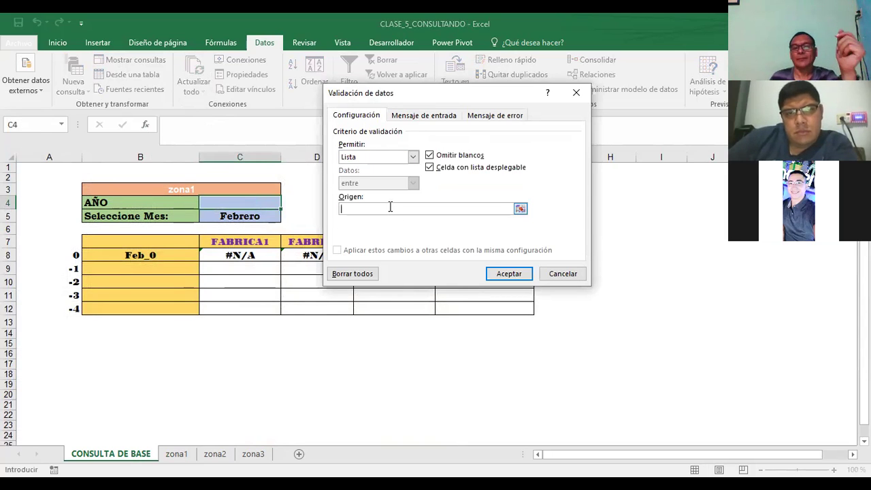
pyautogui.write('2007;2')
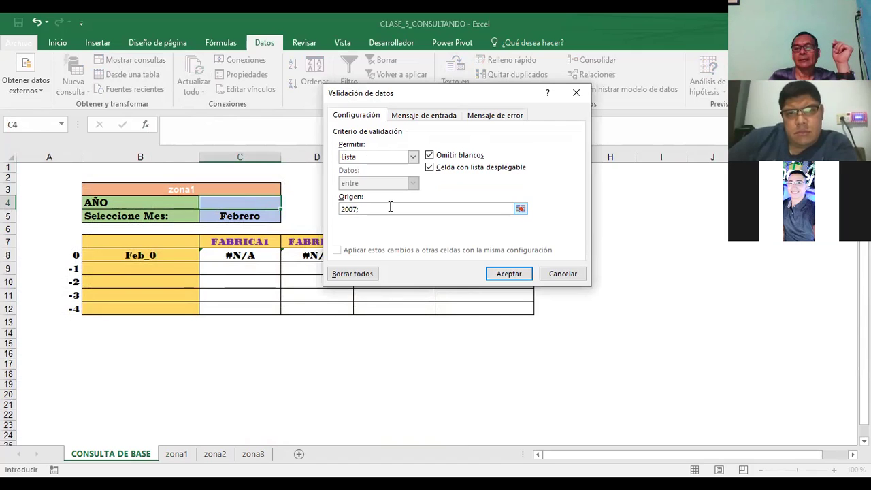
pyautogui.write('008;2009')
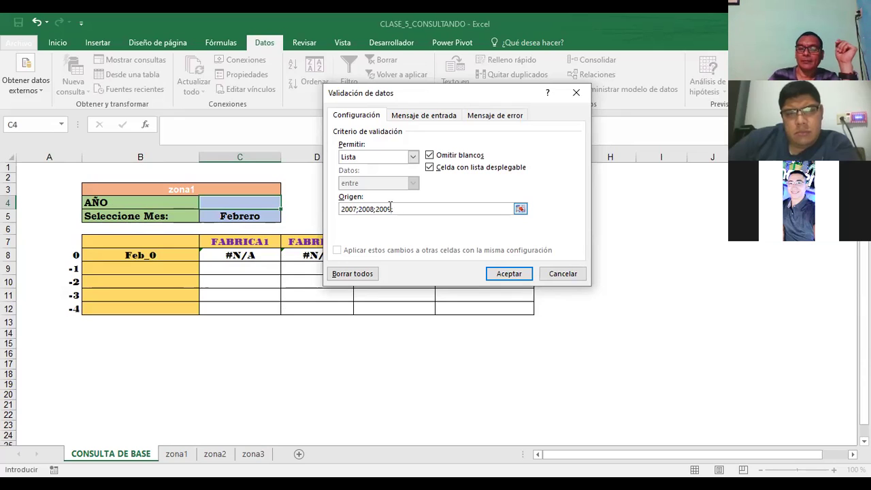
pyautogui.write(';2010;')
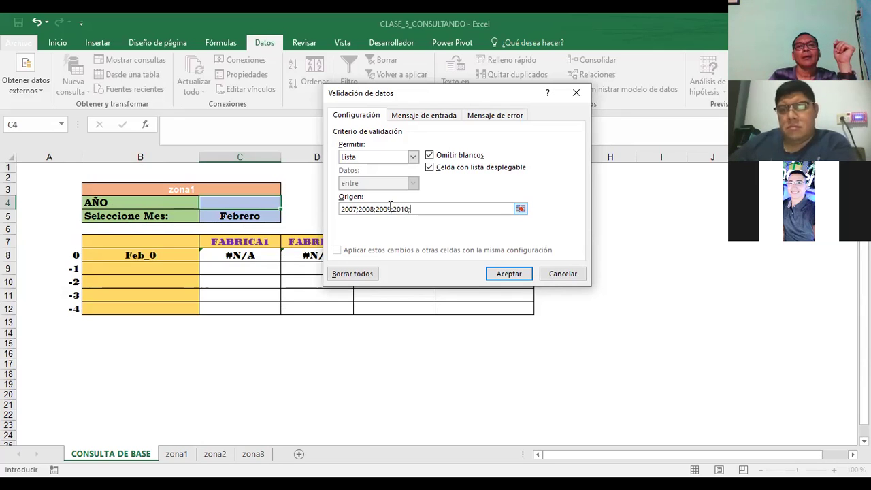
pyautogui.write('2011')
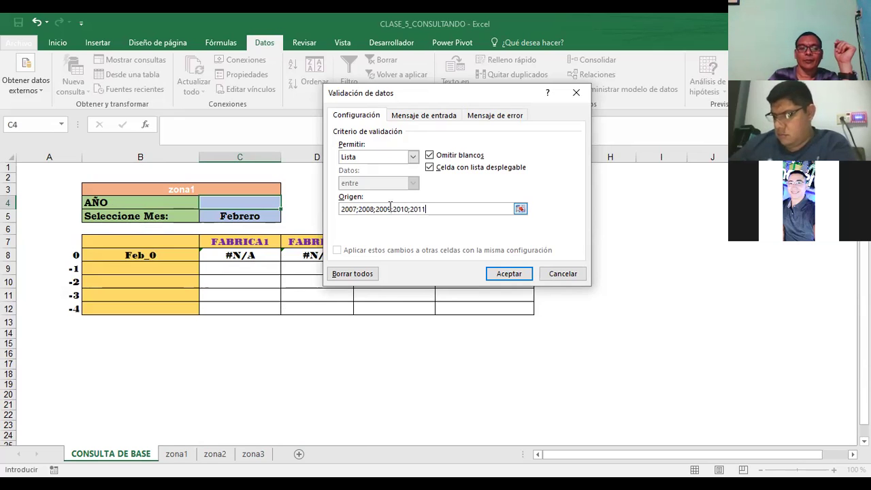
pyautogui.write(';2012;2013;2014')
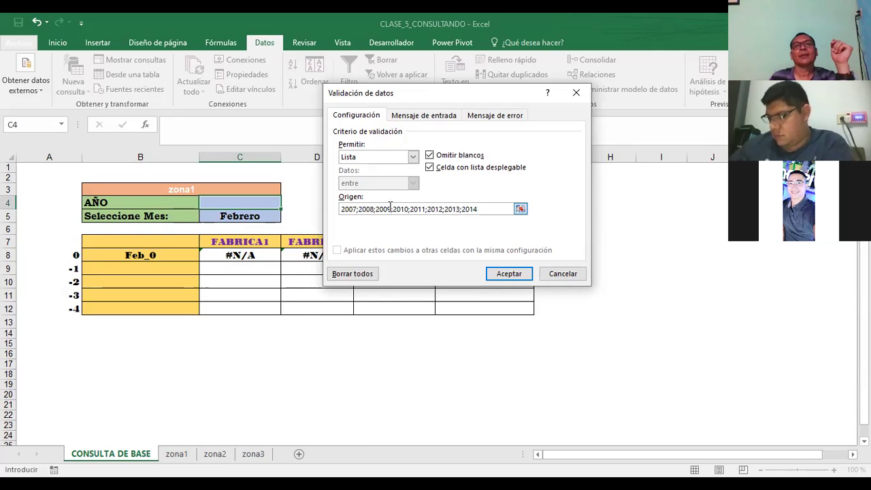
pyautogui.click(500, 275)
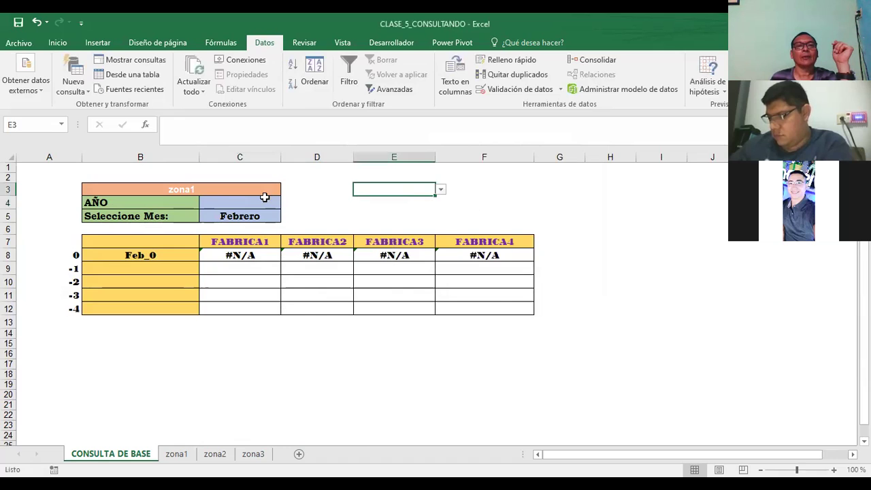
# Step: Try 2011 and 2008 in the C4 year dropdown, settling on 2007
pyautogui.click(287, 203)
pyautogui.click(232, 245)
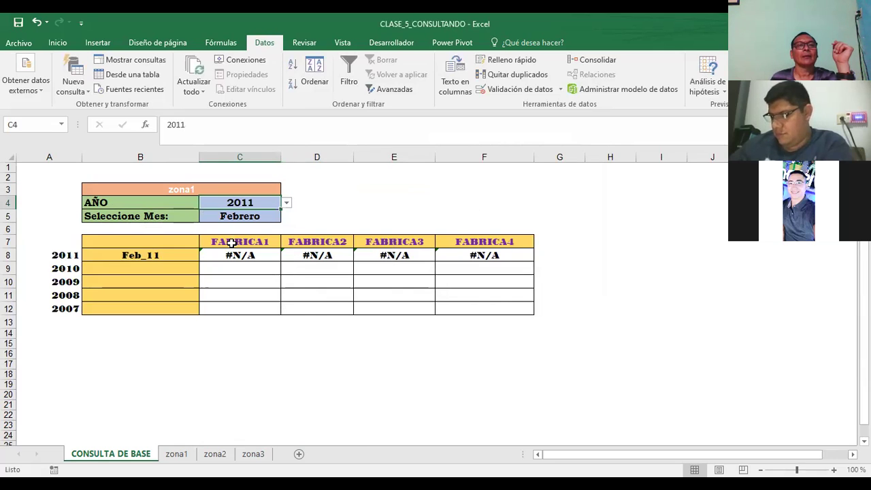
pyautogui.click(341, 185)
pyautogui.click(273, 203)
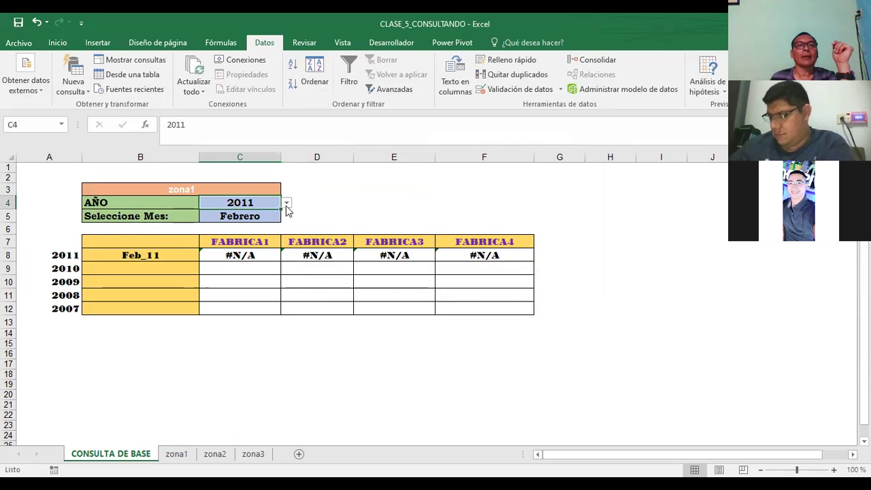
pyautogui.click(286, 203)
pyautogui.click(239, 222)
pyautogui.click(386, 172)
pyautogui.click(266, 203)
pyautogui.click(286, 203)
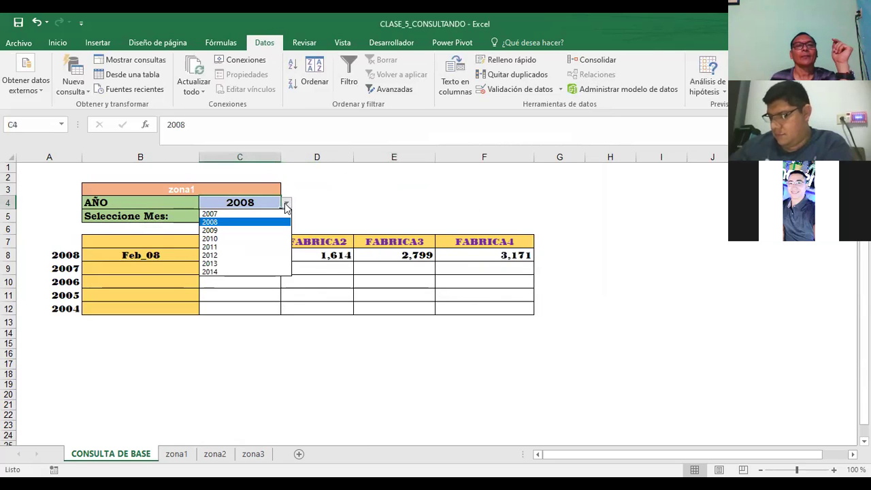
pyautogui.click(226, 215)
pyautogui.click(347, 189)
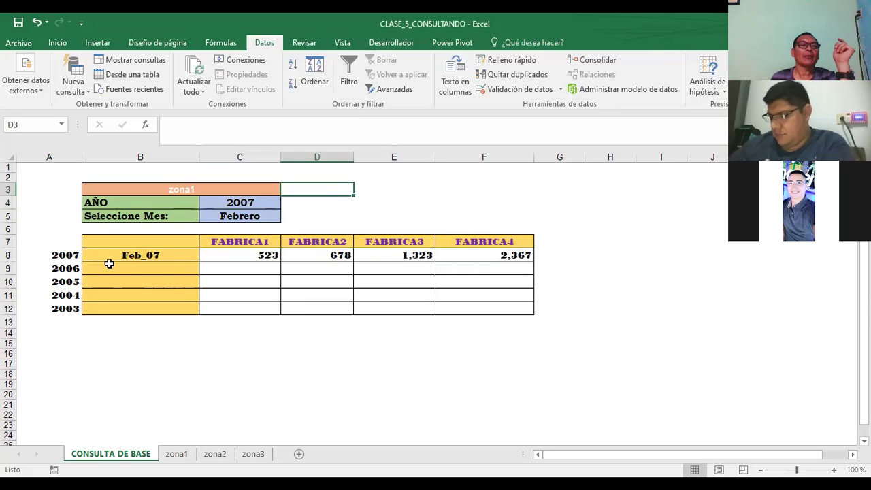
# Step: Check the year cell C4 and month cell C5 of the query
pyautogui.click(232, 203)
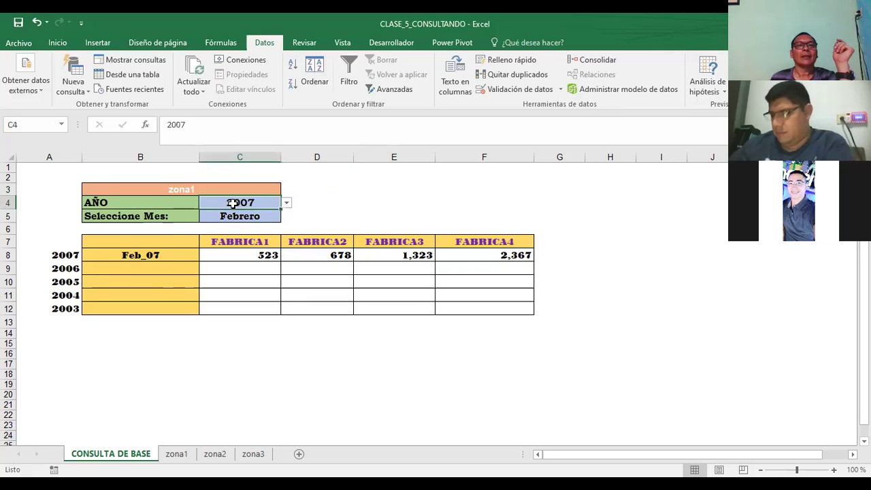
pyautogui.click(236, 216)
pyautogui.click(258, 203)
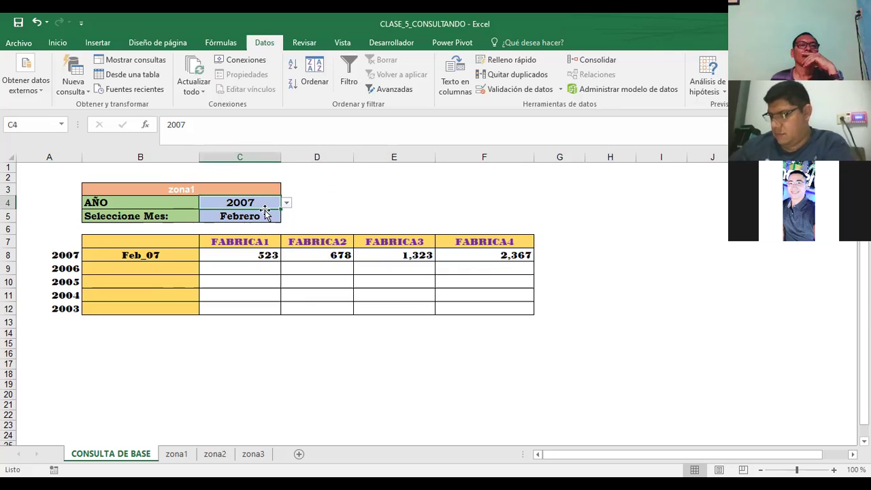
pyautogui.click(255, 217)
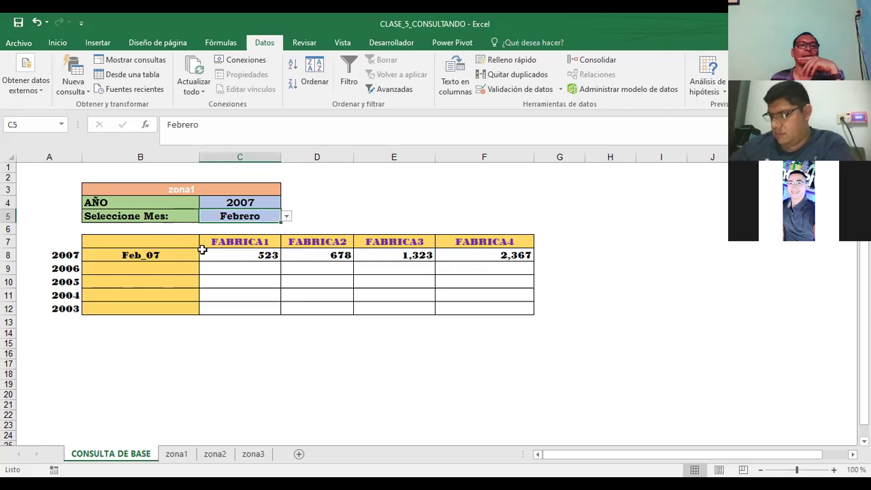
pyautogui.click(355, 193)
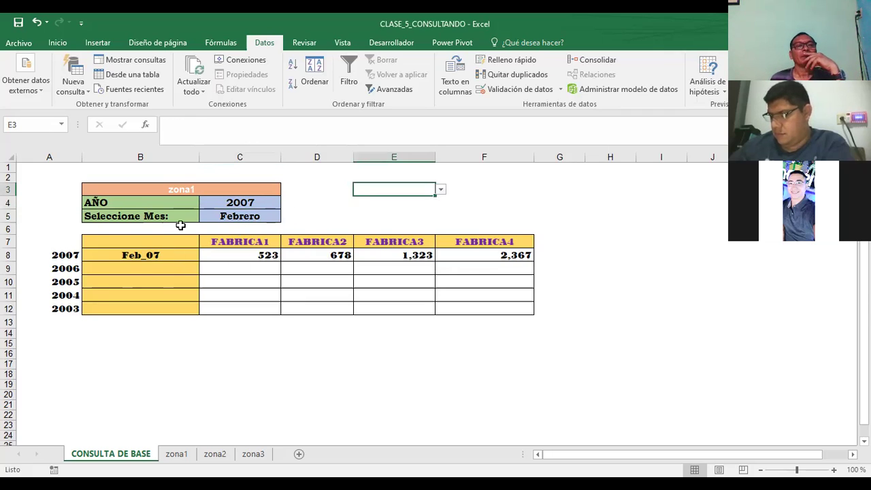
# Step: Review C5's month list source zona1!$B$50:$B$61 without changes, then open the zona1 sheet
pyautogui.click(240, 216)
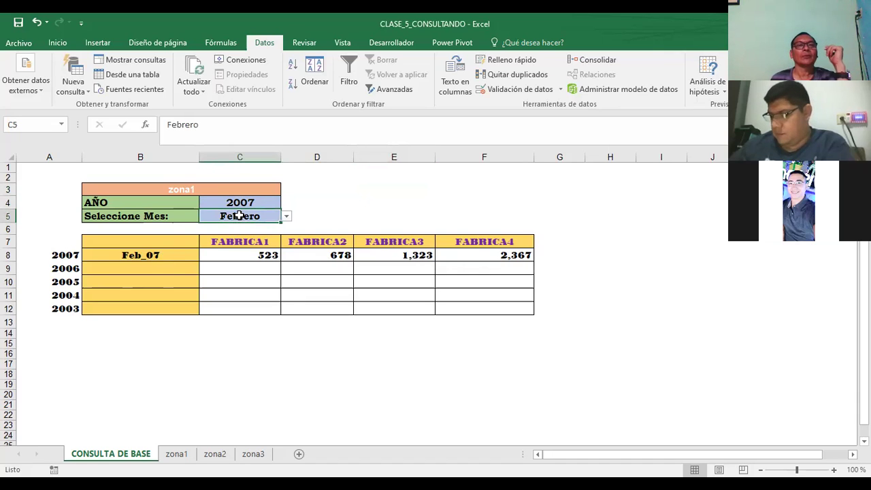
pyautogui.click(512, 96)
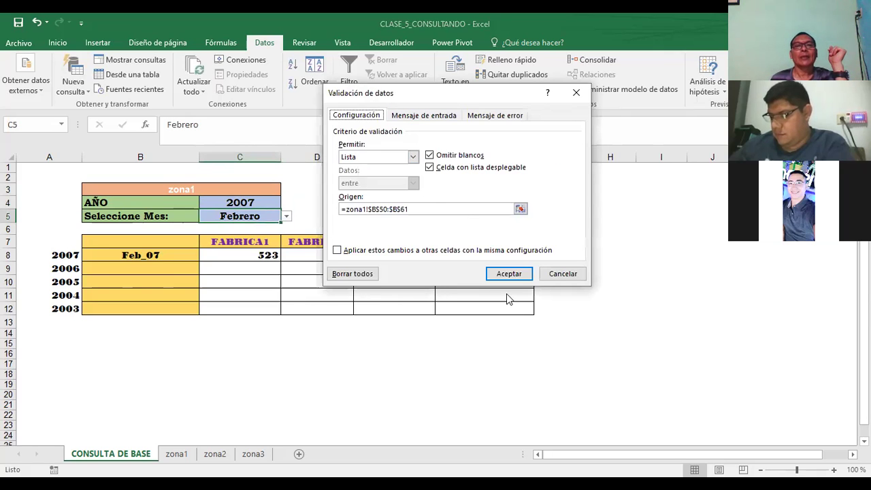
pyautogui.click(560, 276)
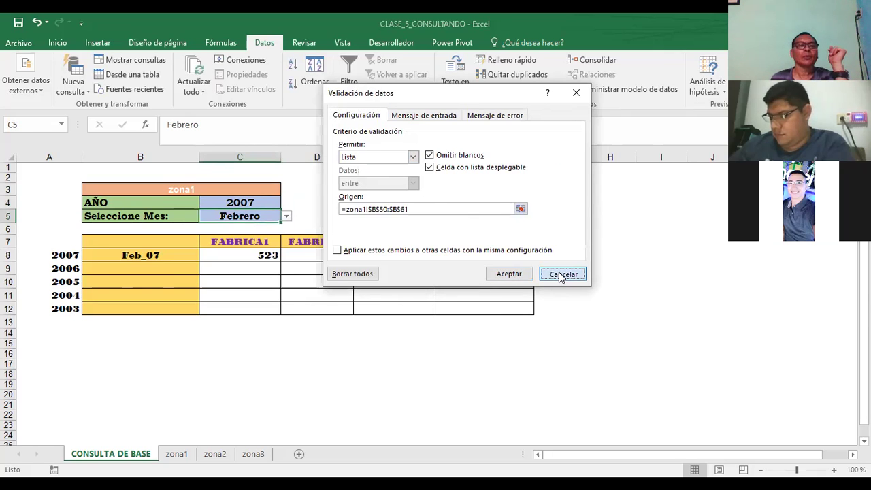
pyautogui.click(177, 456)
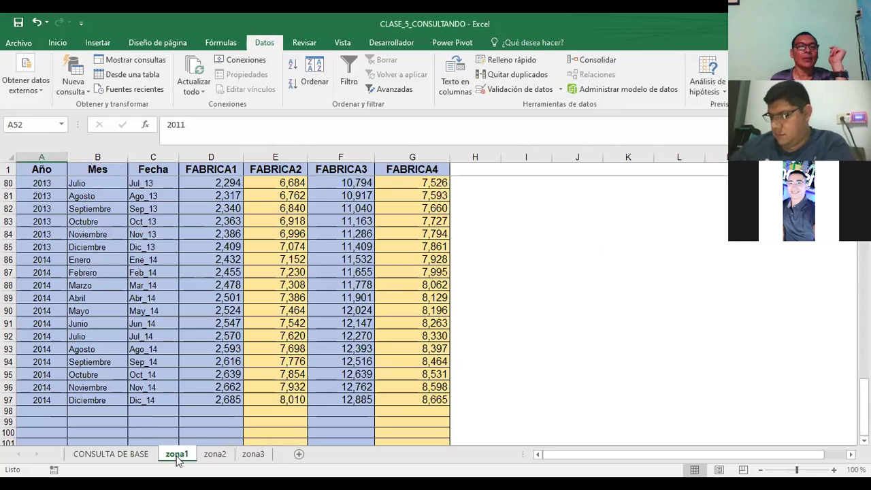
# Step: Select the twelve month names in zona3's B2:B13, then return to CONSULTA DE BASE
pyautogui.click(214, 455)
pyautogui.click(254, 454)
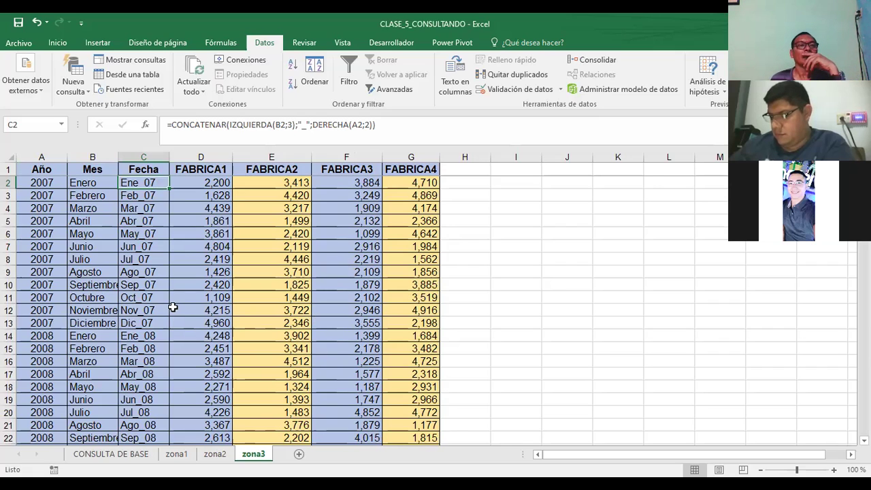
pyautogui.moveTo(94, 184); pyautogui.dragTo(103, 329)
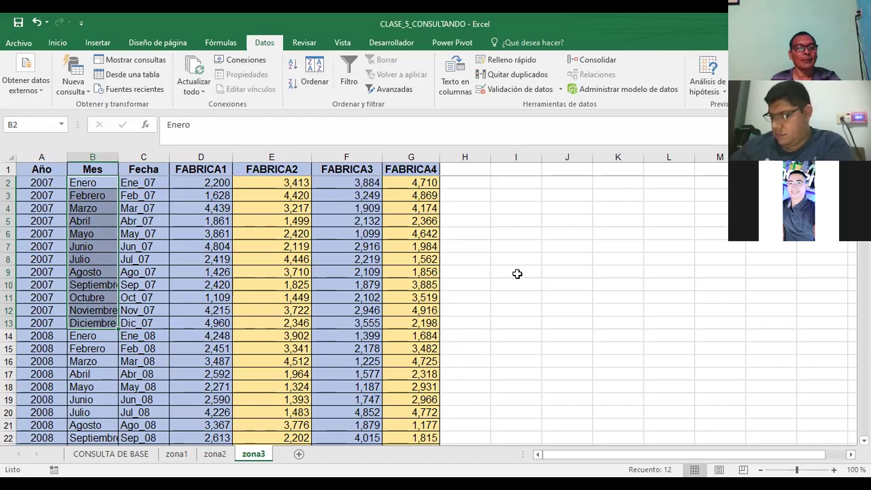
pyautogui.click(98, 459)
pyautogui.click(394, 205)
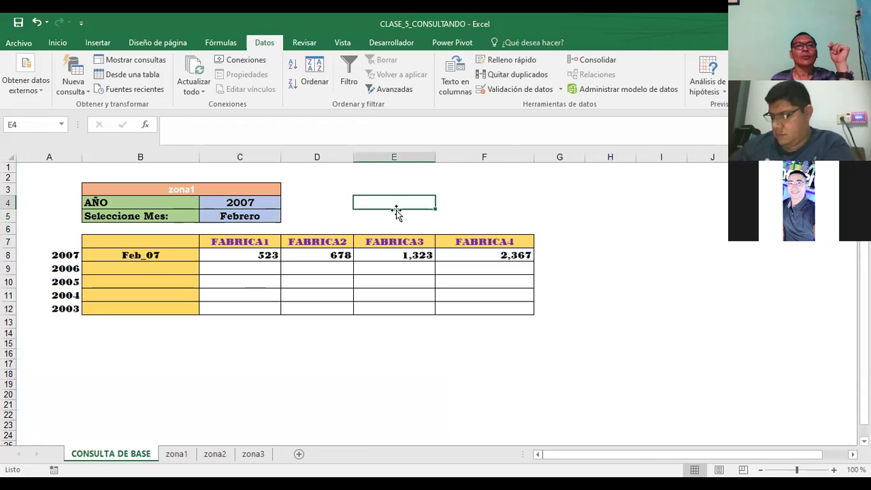
pyautogui.click(251, 220)
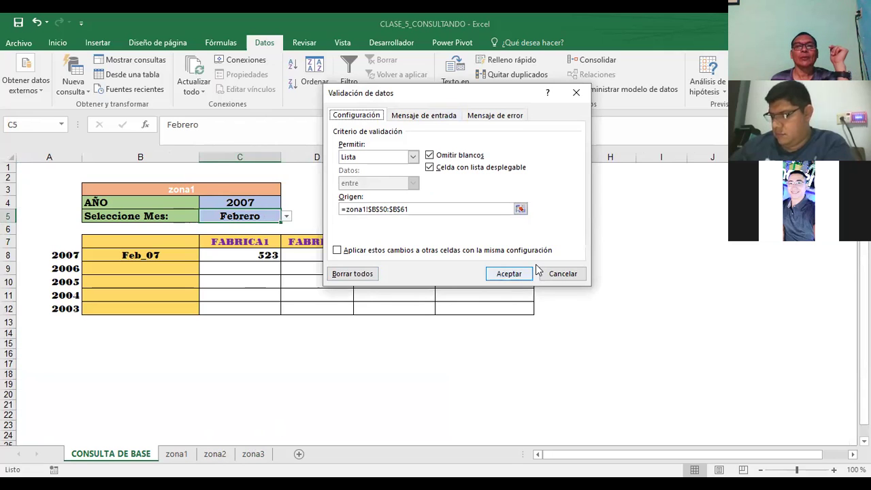
pyautogui.click(558, 276)
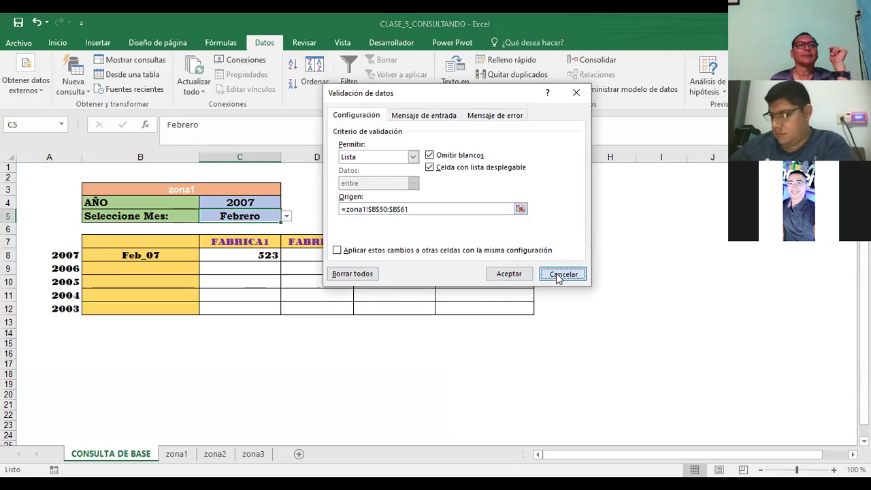
pyautogui.click(425, 191)
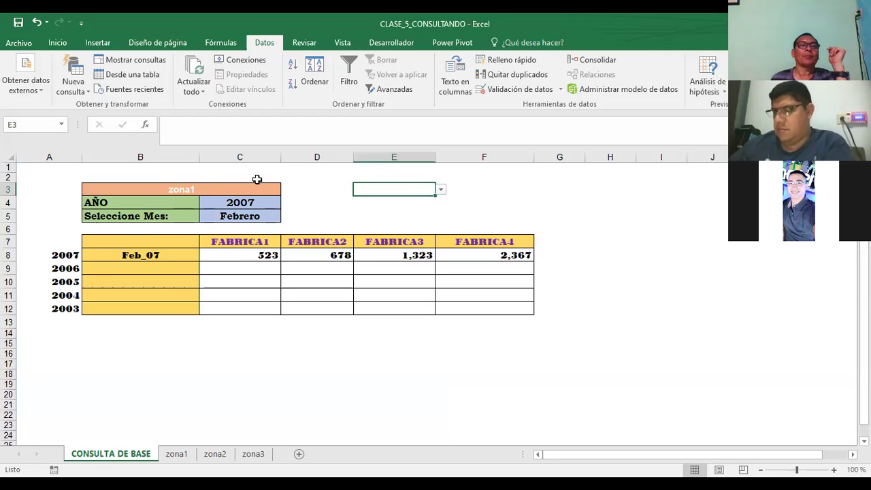
pyautogui.click(168, 188)
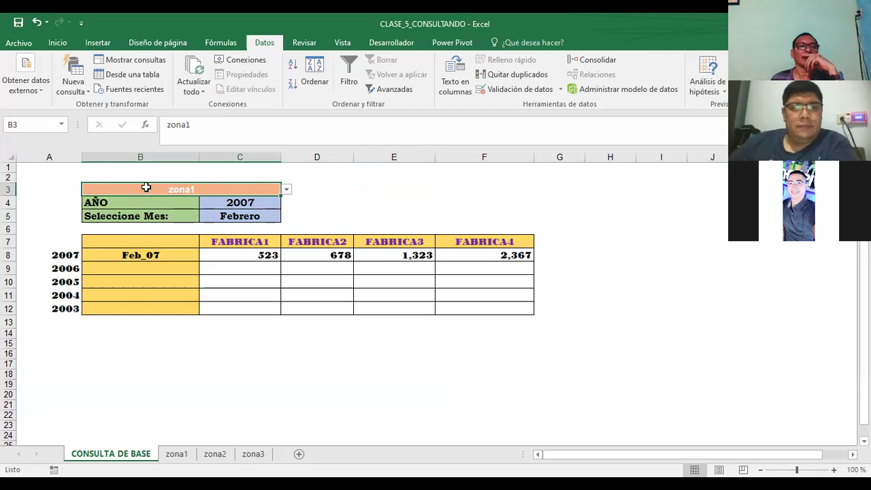
pyautogui.click(286, 194)
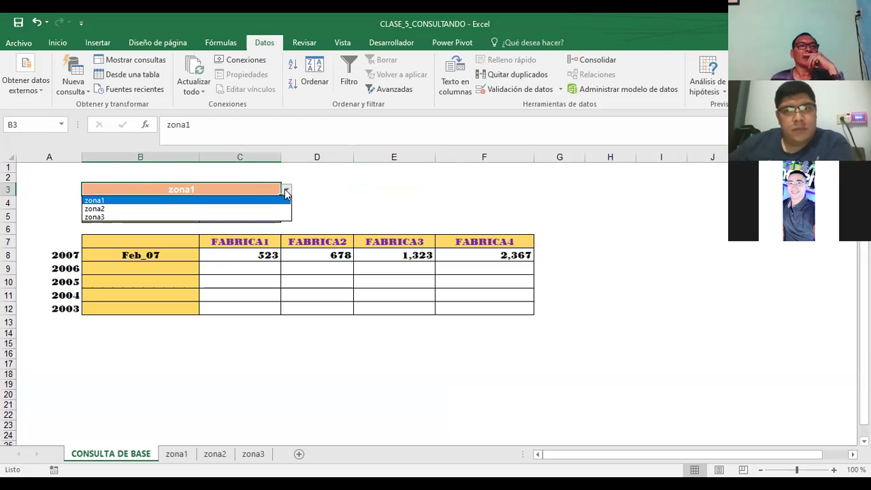
pyautogui.click(114, 209)
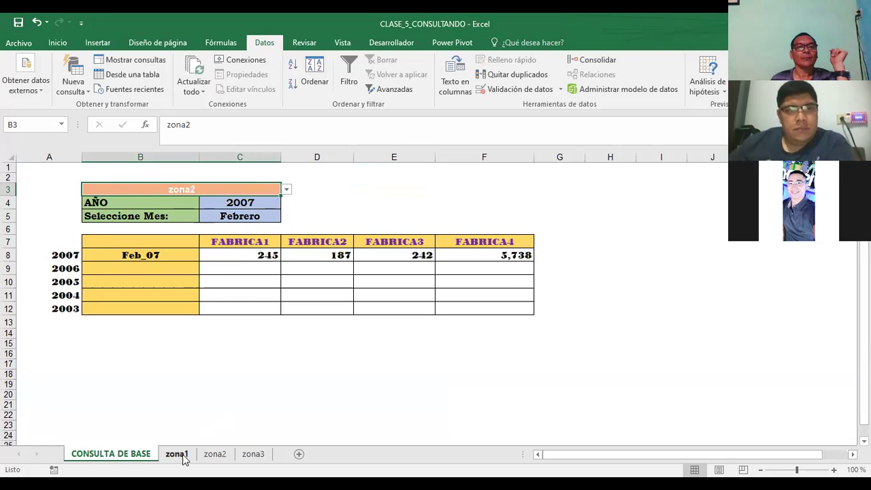
pyautogui.click(215, 454)
pyautogui.click(136, 457)
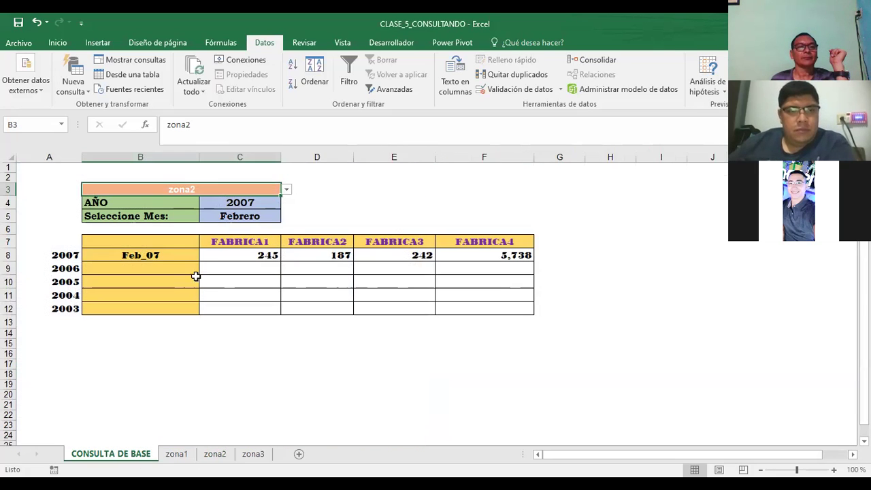
pyautogui.click(287, 190)
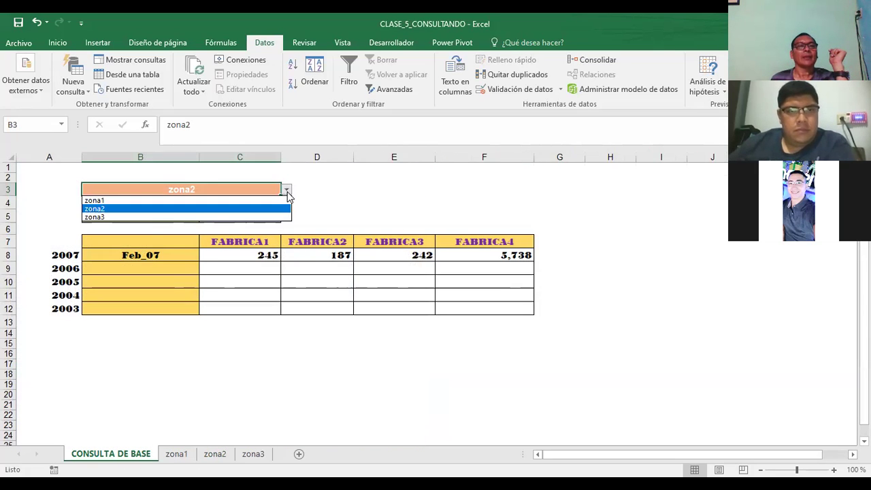
pyautogui.click(131, 217)
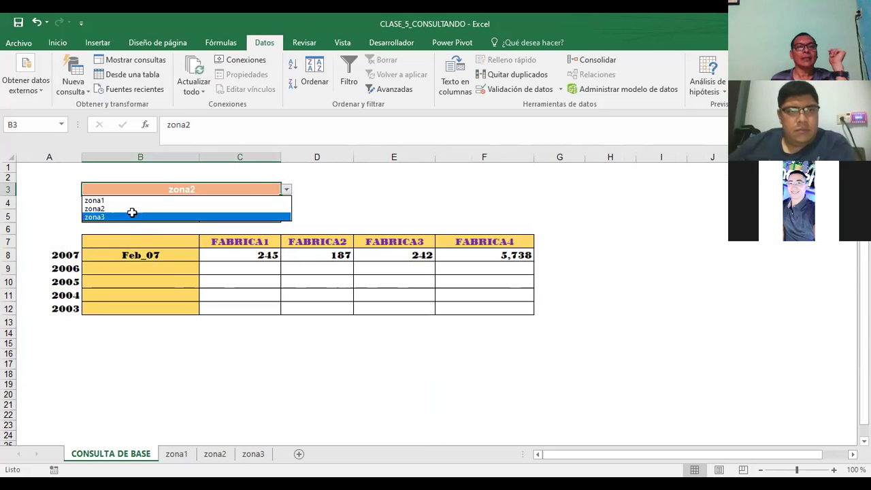
pyautogui.click(254, 454)
pyautogui.click(501, 232)
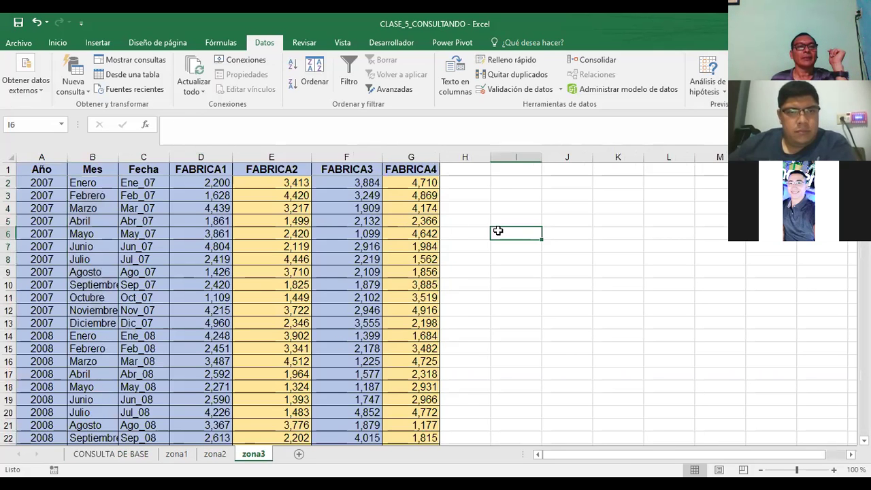
pyautogui.click(176, 460)
pyautogui.click(117, 457)
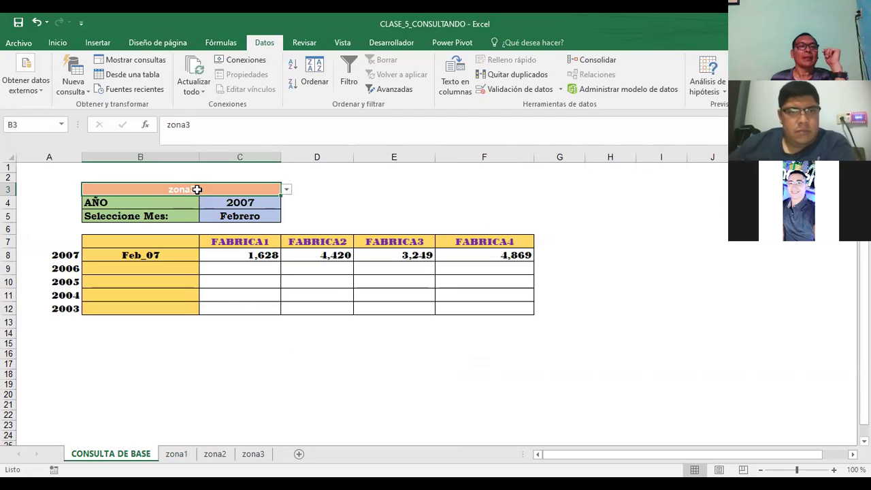
pyautogui.click(287, 190)
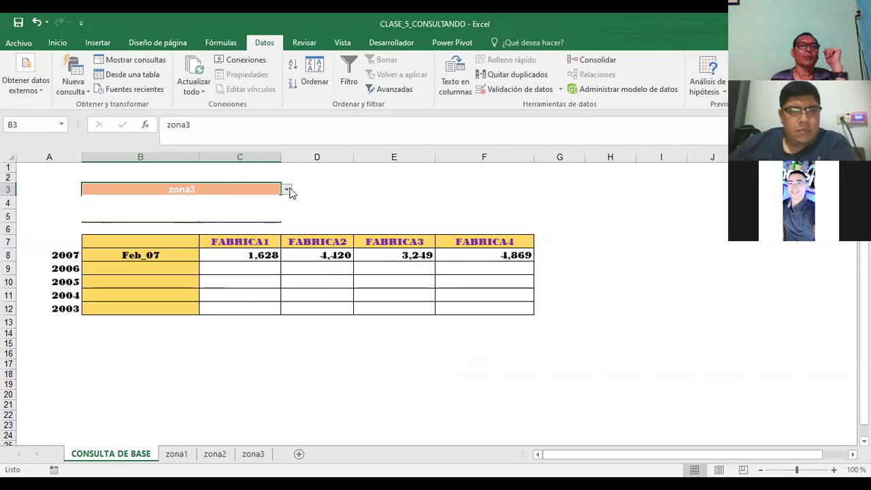
pyautogui.click(104, 198)
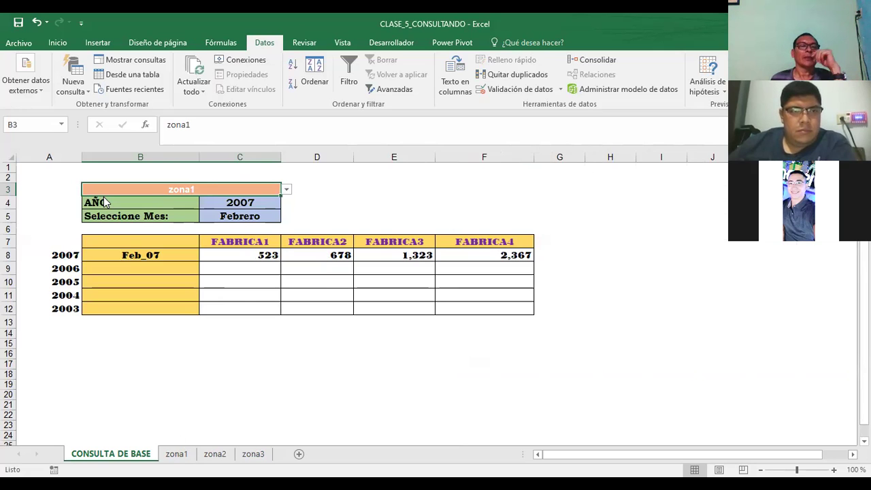
pyautogui.click(267, 201)
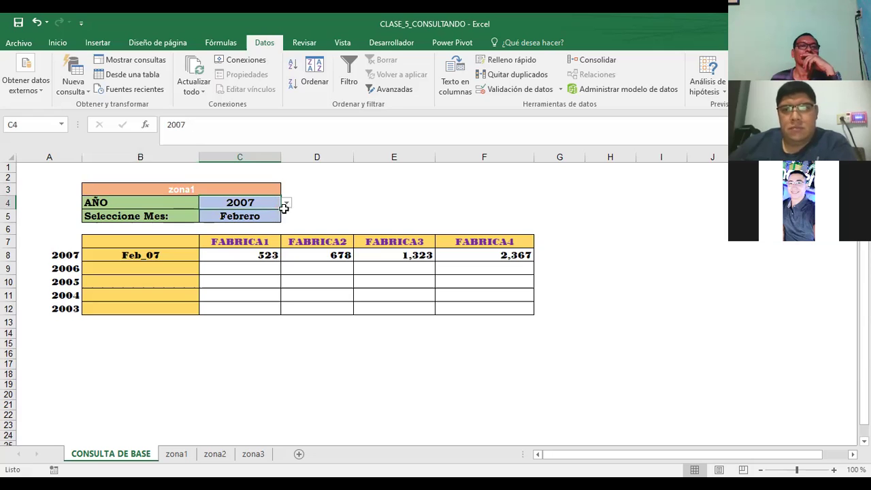
# Step: Cycle the C4 year through 2011 and 2008 to 2009, then inspect B8's CONCATENAR formula
pyautogui.click(287, 204)
pyautogui.click(222, 247)
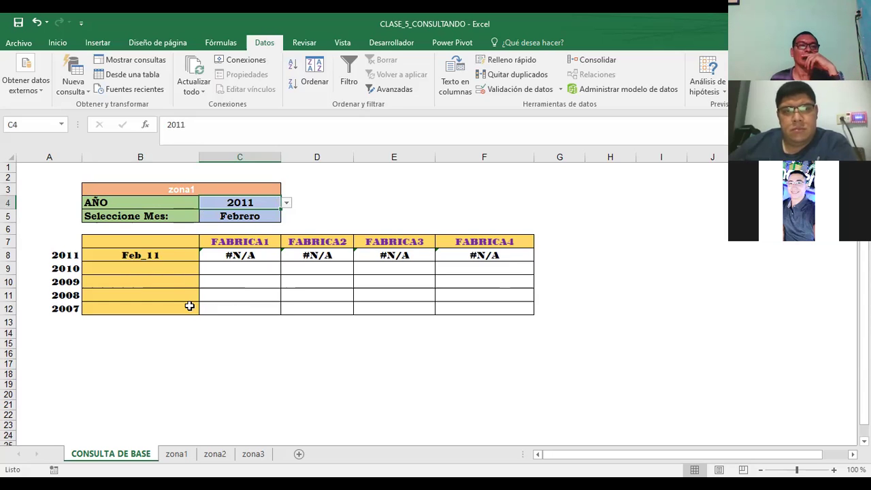
pyautogui.click(287, 203)
pyautogui.click(209, 222)
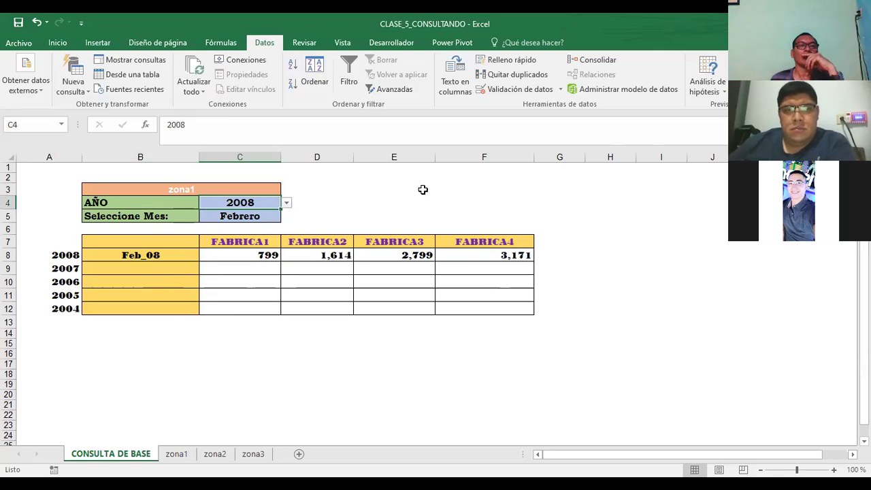
pyautogui.click(289, 203)
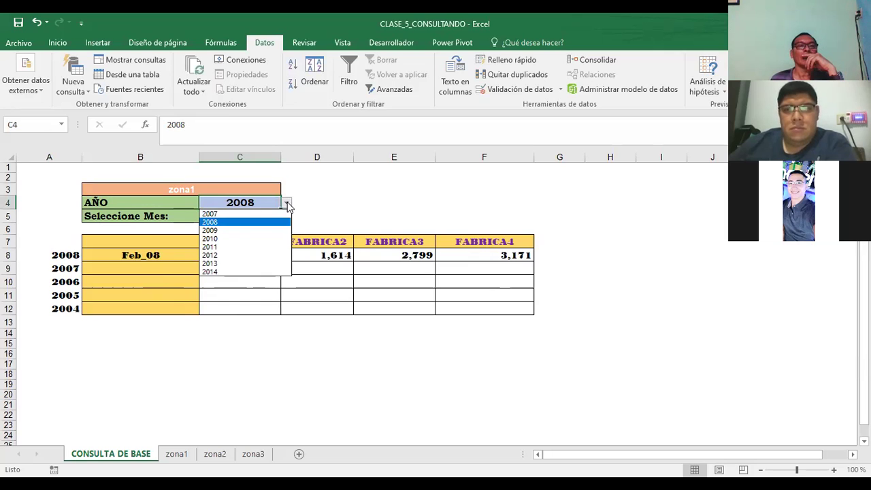
pyautogui.click(223, 232)
pyautogui.click(388, 214)
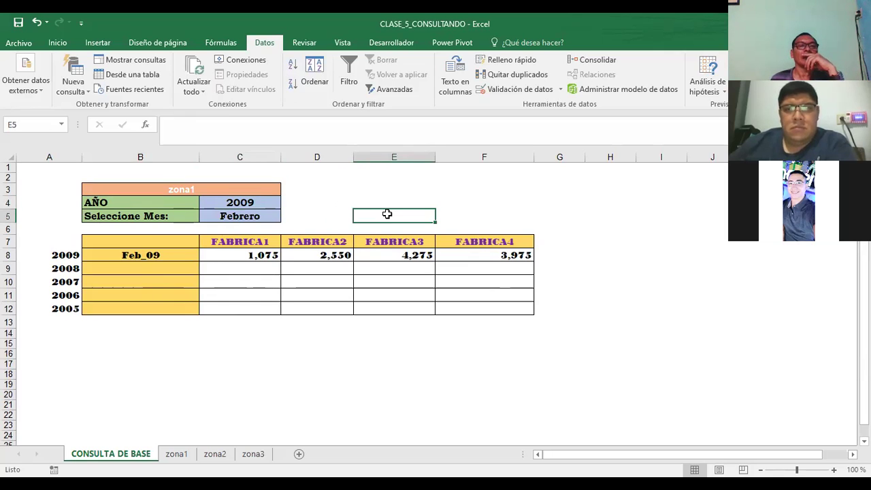
pyautogui.click(140, 254)
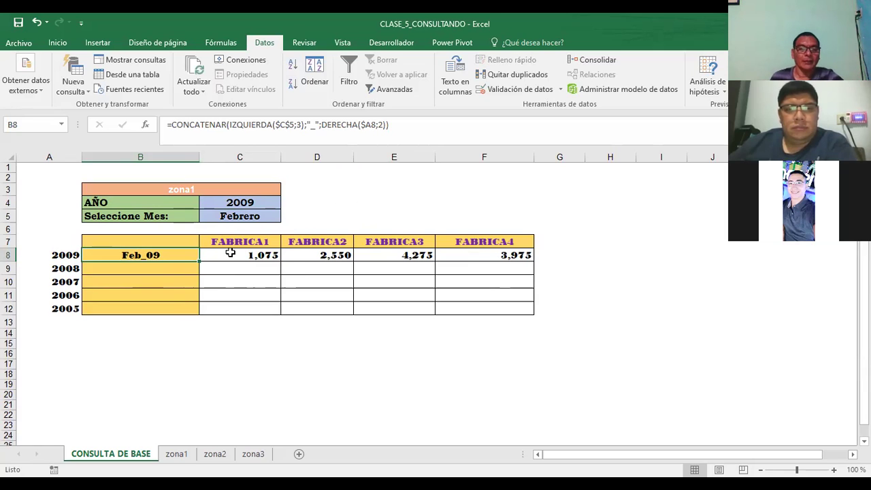
pyautogui.click(230, 254)
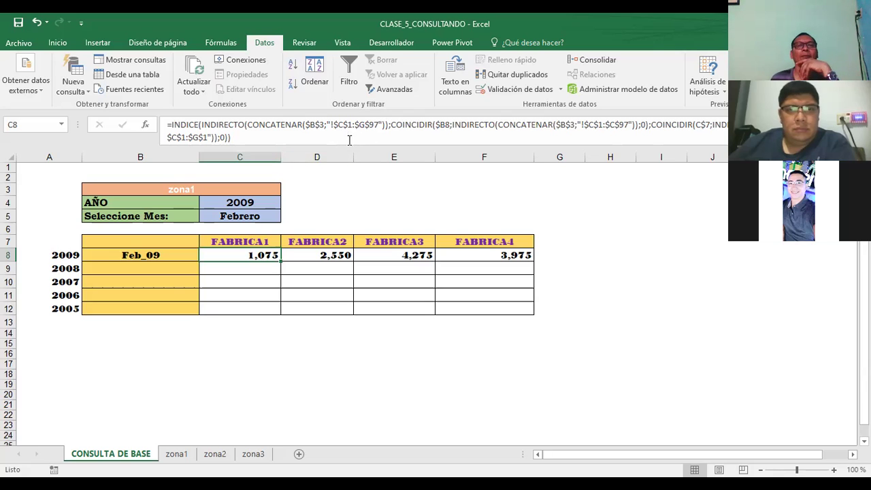
pyautogui.click(332, 124)
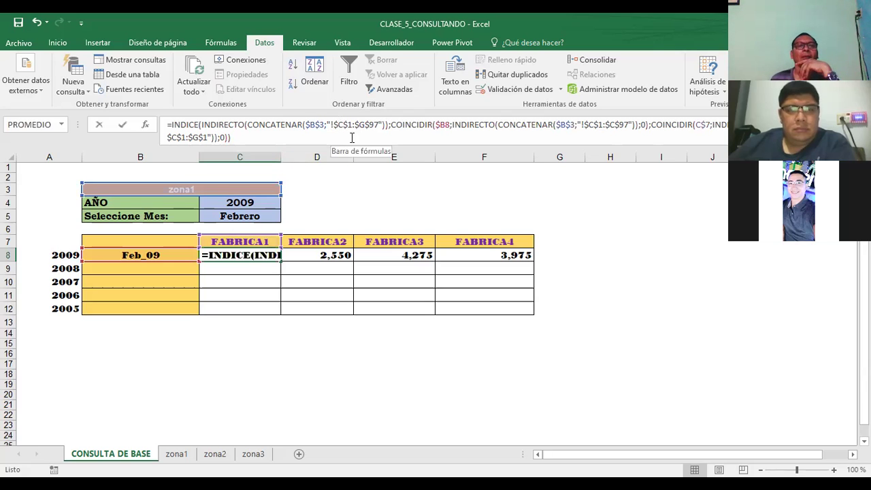
pyautogui.click(330, 124)
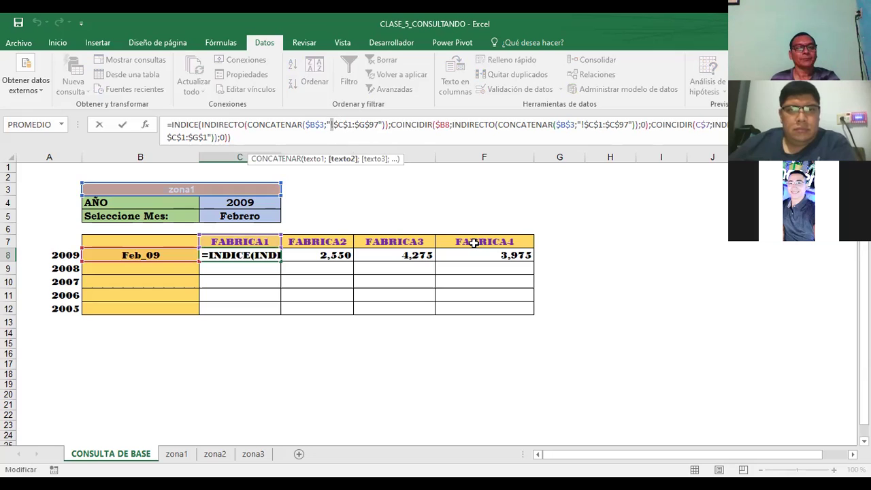
pyautogui.hotkey('ctrl', 'Return')
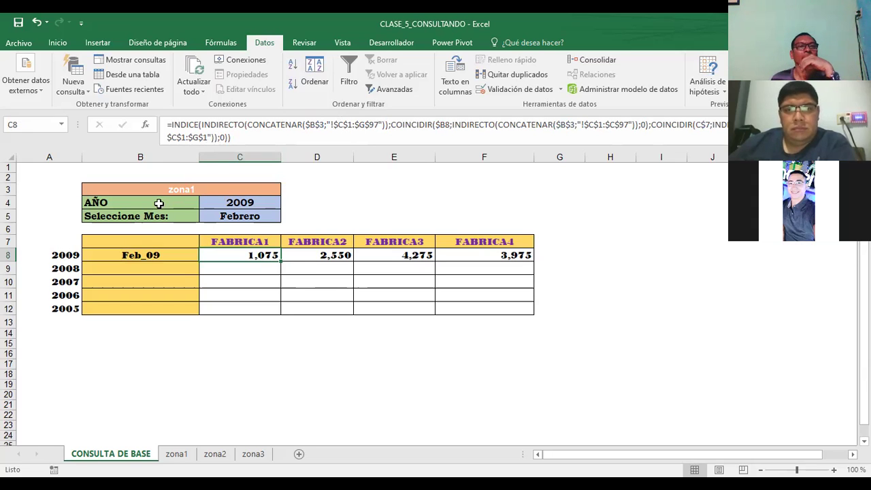
pyautogui.click(159, 203)
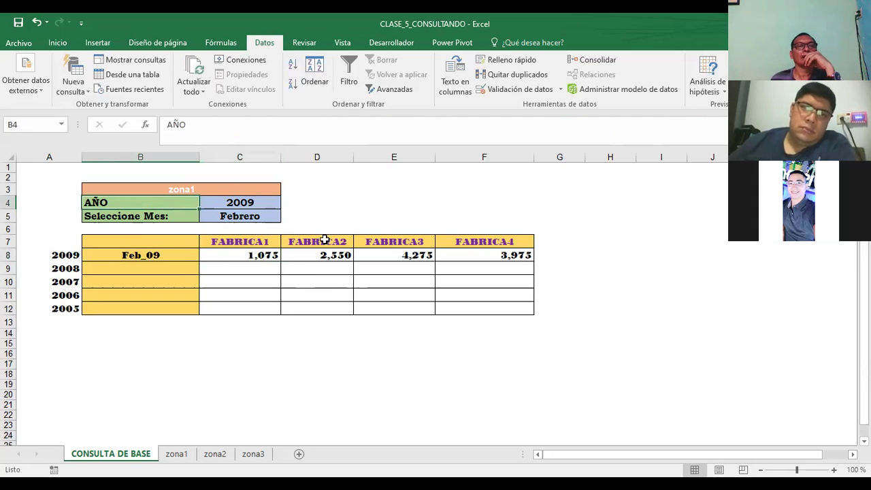
pyautogui.click(244, 256)
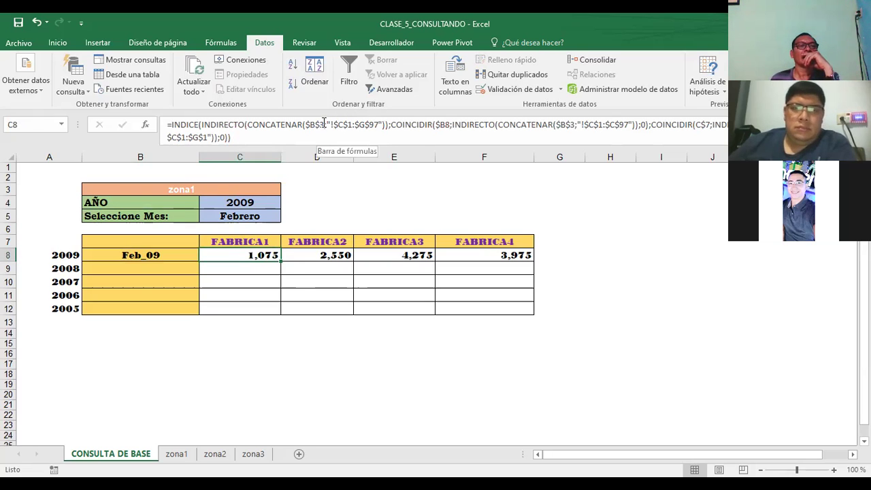
pyautogui.click(160, 200)
pyautogui.click(162, 191)
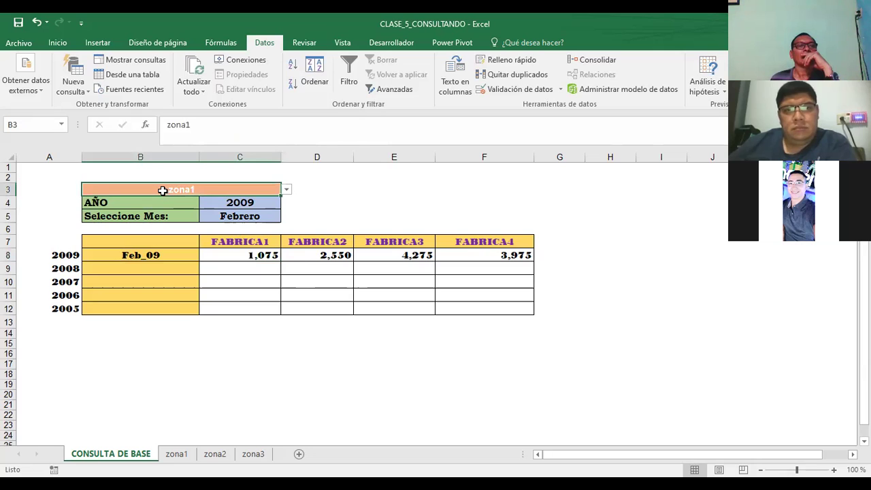
pyautogui.click(219, 254)
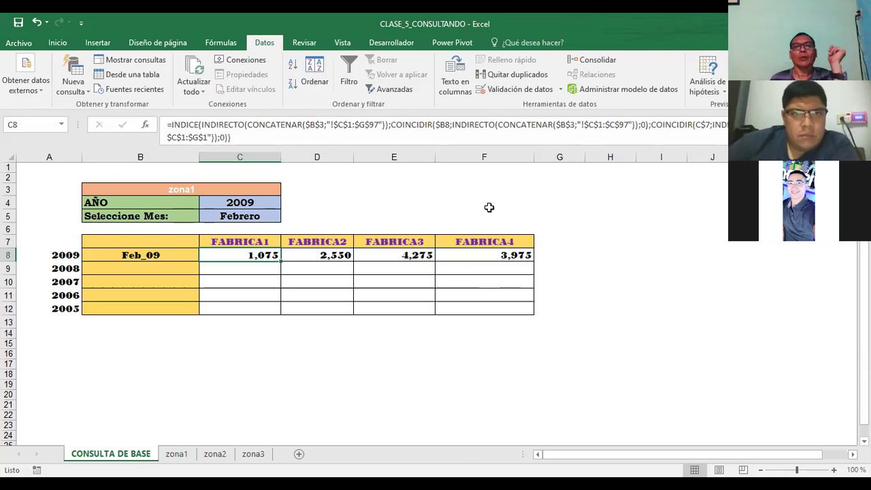
pyautogui.doubleClick(257, 262)
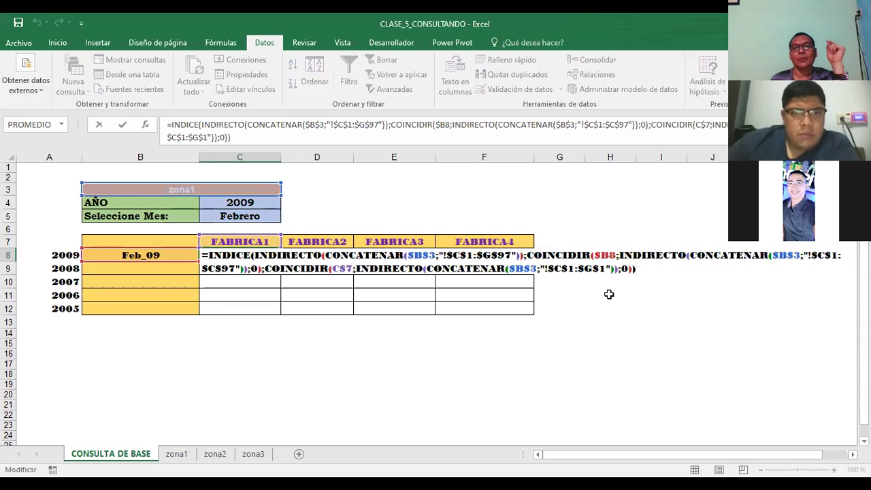
pyautogui.moveTo(668, 456); pyautogui.dragTo(678, 456)
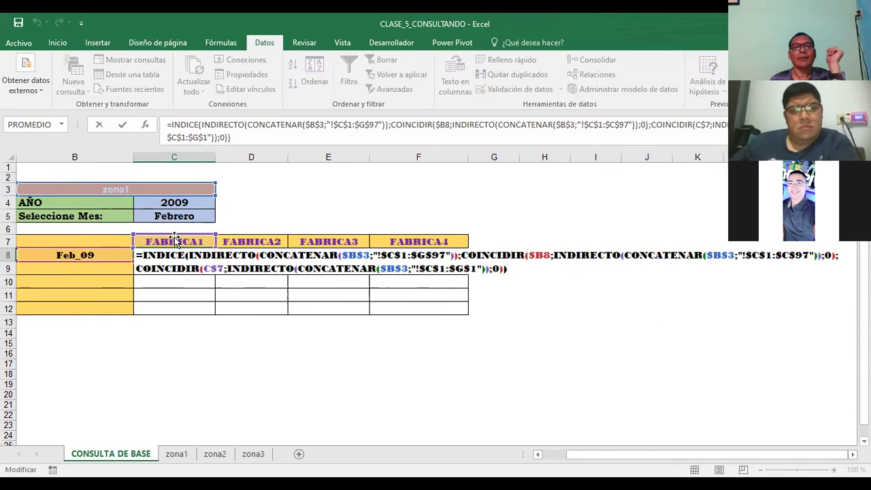
pyautogui.moveTo(595, 457); pyautogui.dragTo(674, 458)
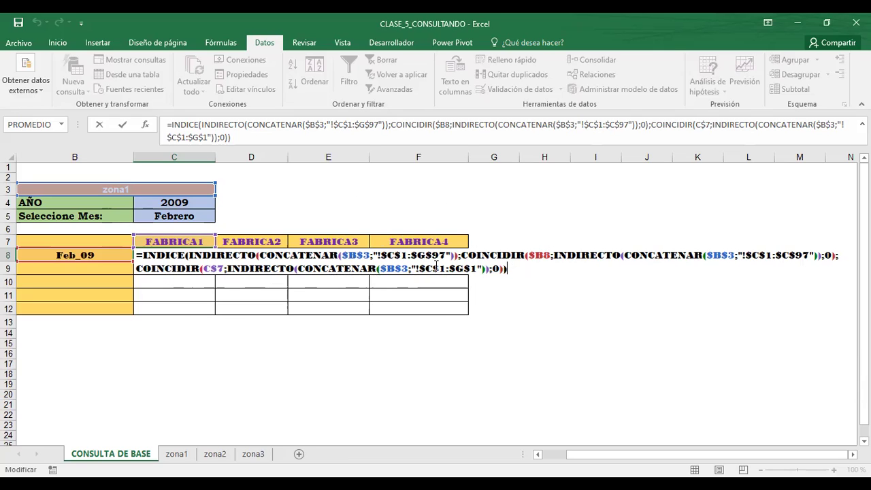
pyautogui.hotkey('ctrl', 'Return')
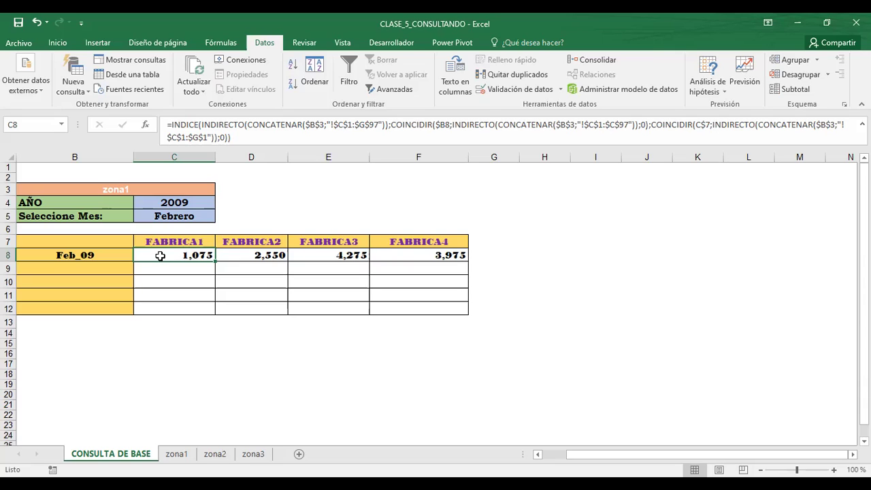
# Step: Compare the F8 and B8 formulas, then cycle the C5 month through Abril and Octubre to Junio
pyautogui.click(410, 255)
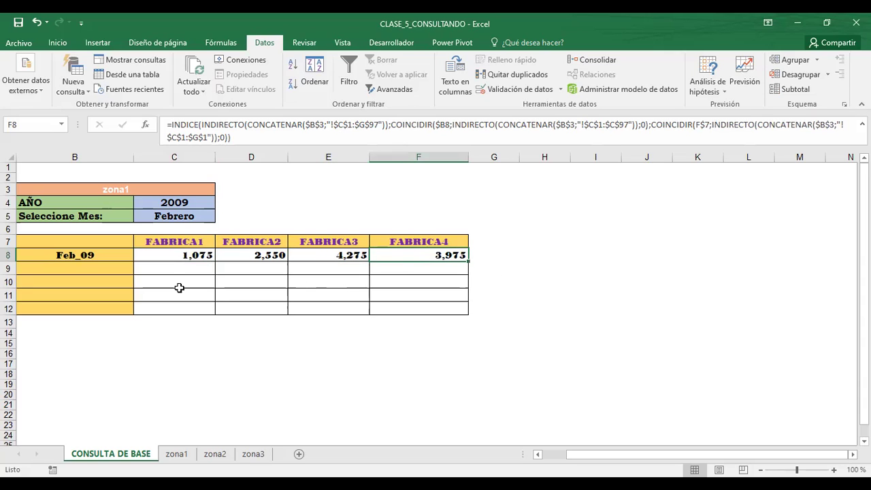
pyautogui.click(72, 256)
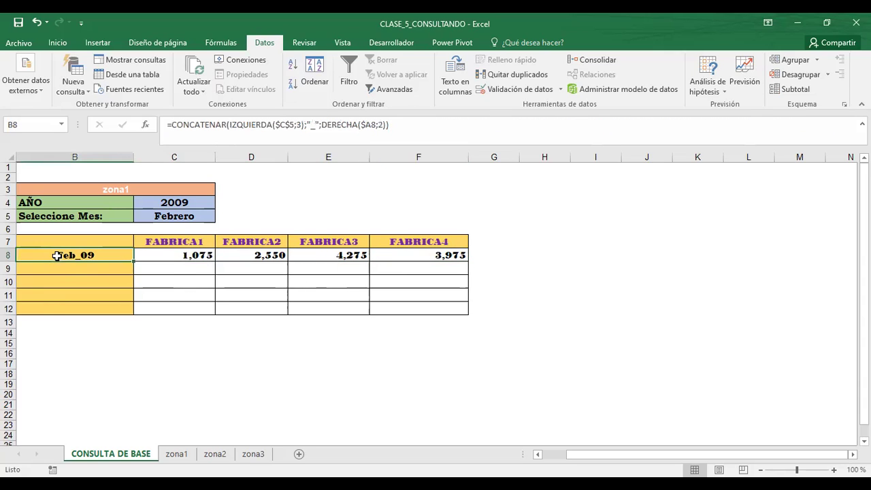
pyautogui.click(184, 215)
pyautogui.click(221, 215)
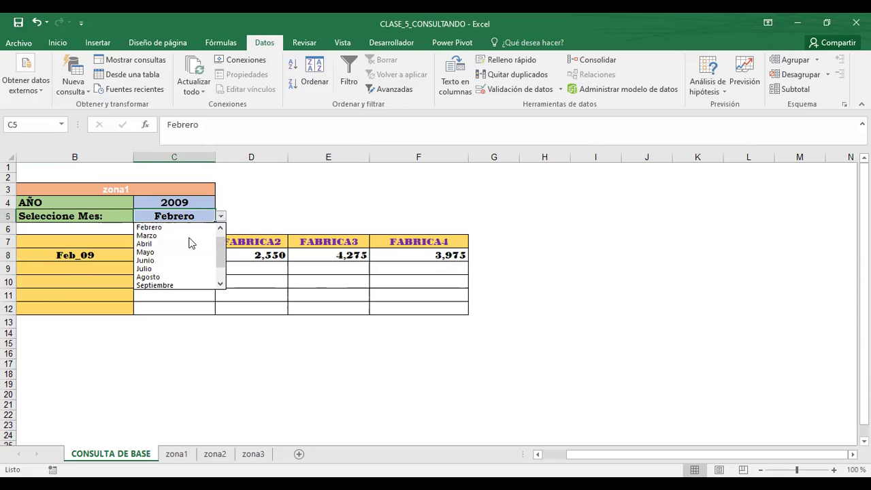
pyautogui.click(137, 245)
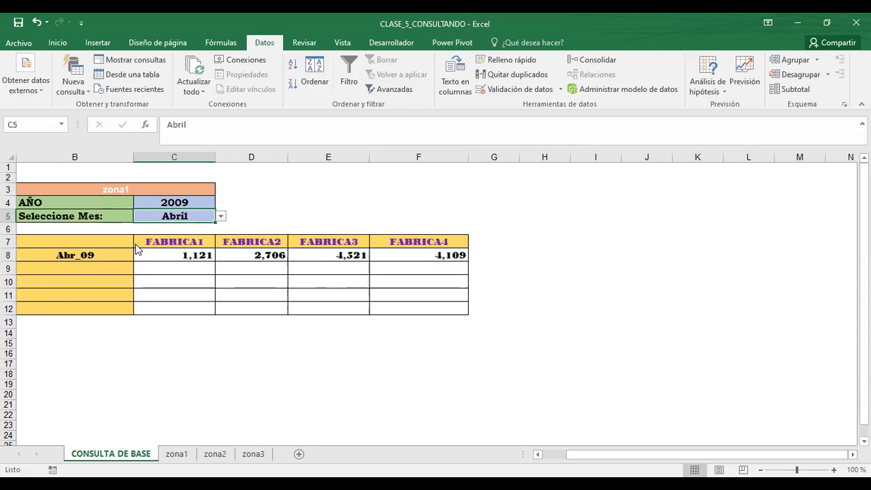
pyautogui.click(221, 216)
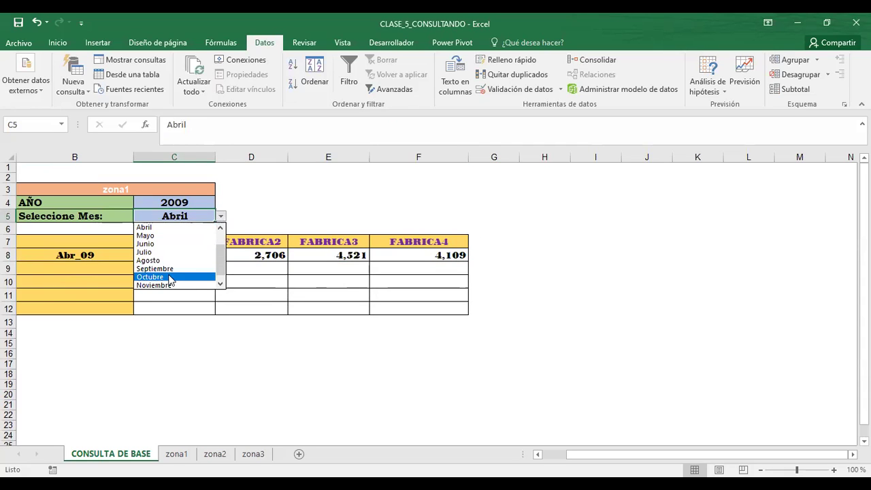
pyautogui.click(169, 276)
pyautogui.click(222, 216)
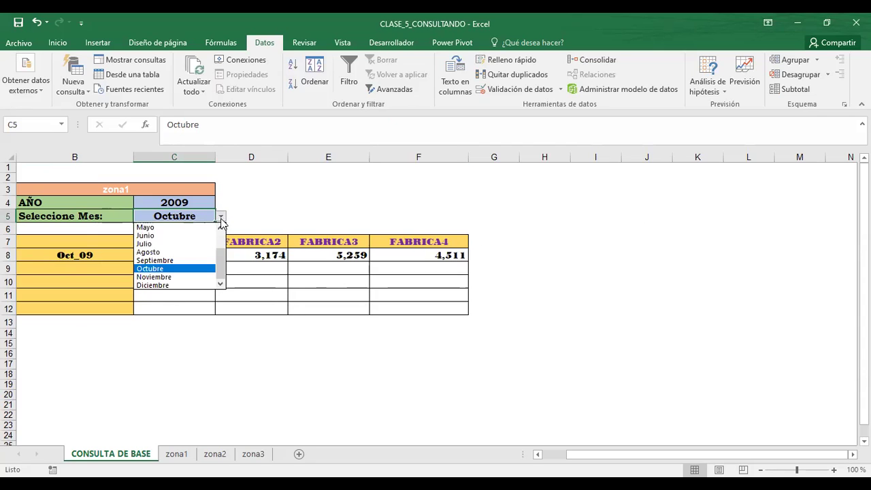
pyautogui.click(146, 236)
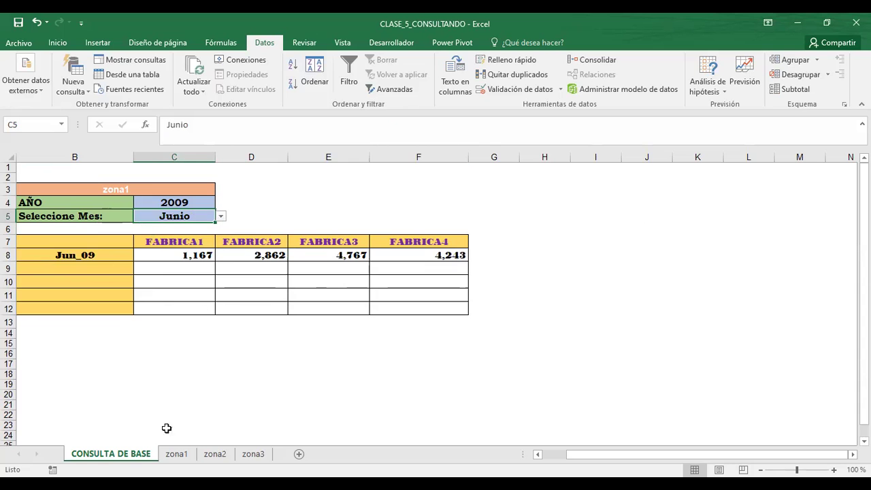
pyautogui.click(180, 455)
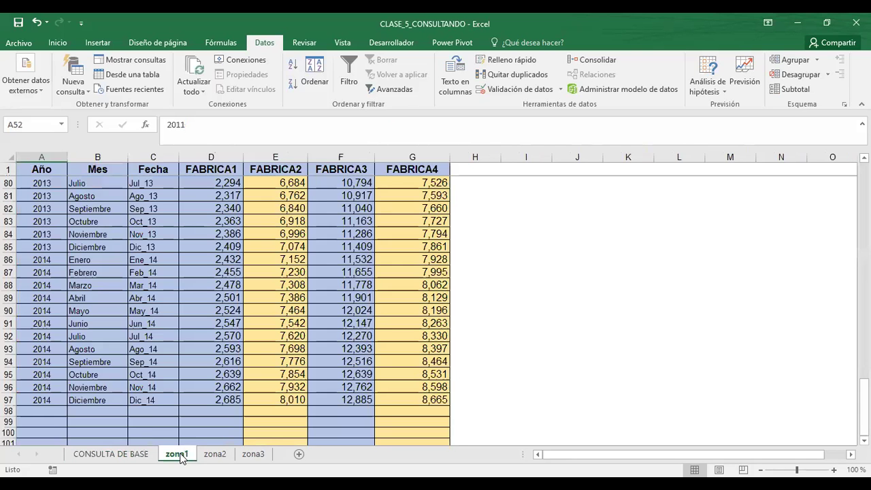
pyautogui.click(625, 296)
pyautogui.scroll(11, 626, 297)
pyautogui.scroll(9, 625, 297)
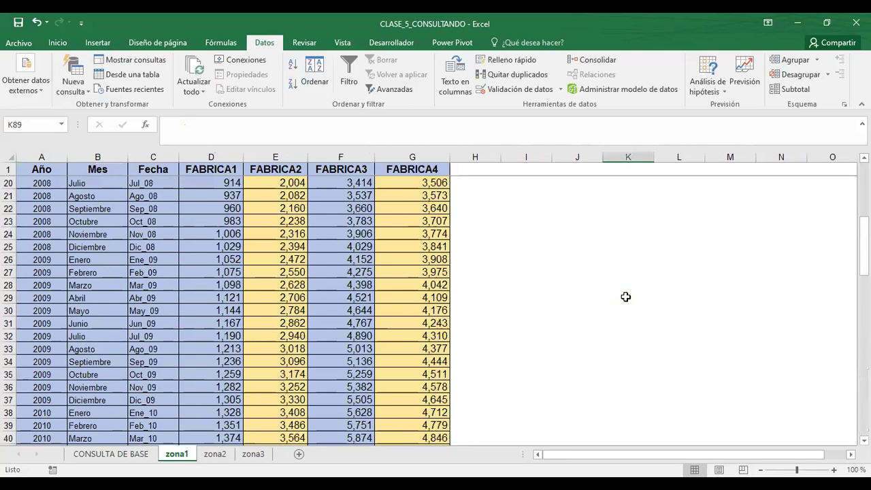
pyautogui.scroll(6, 626, 297)
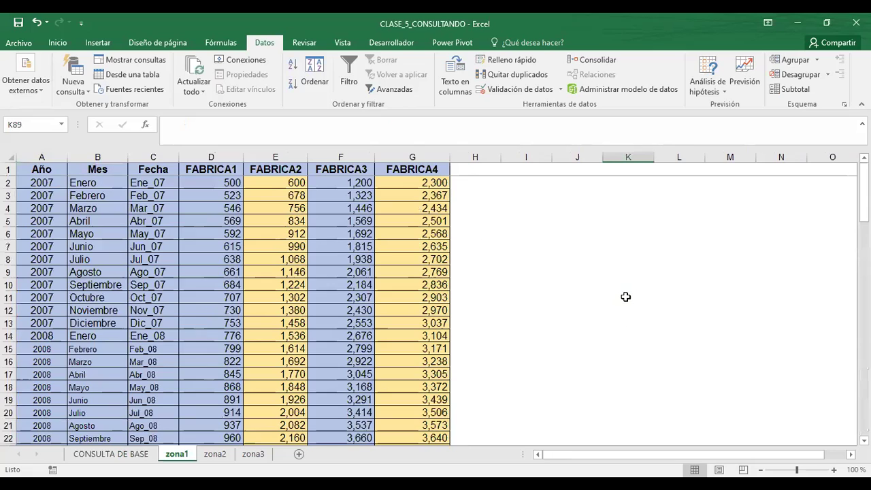
pyautogui.click(198, 179)
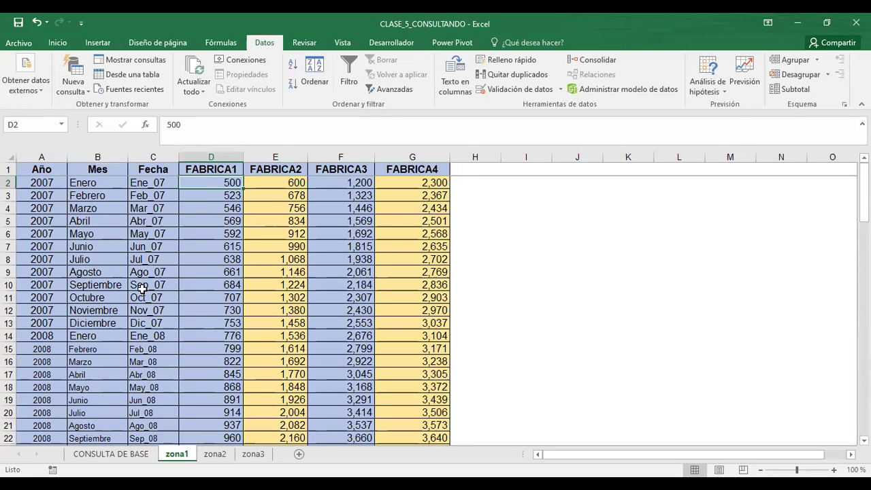
pyautogui.click(216, 455)
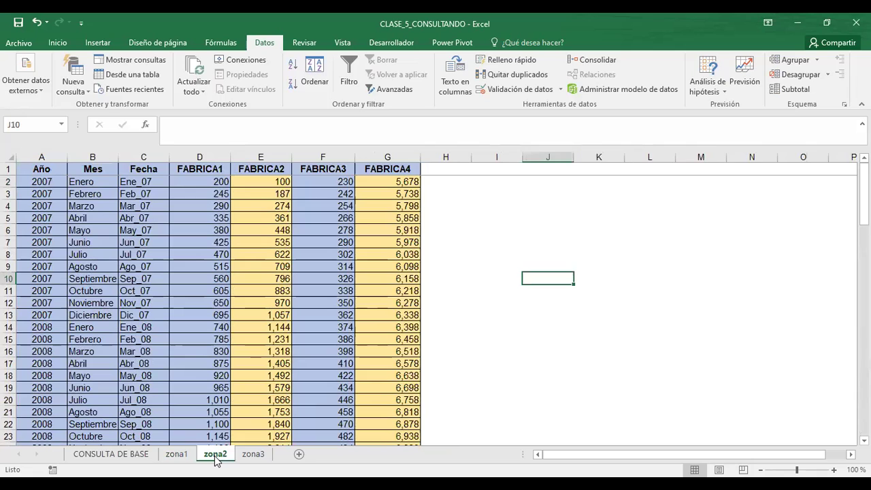
pyautogui.click(256, 455)
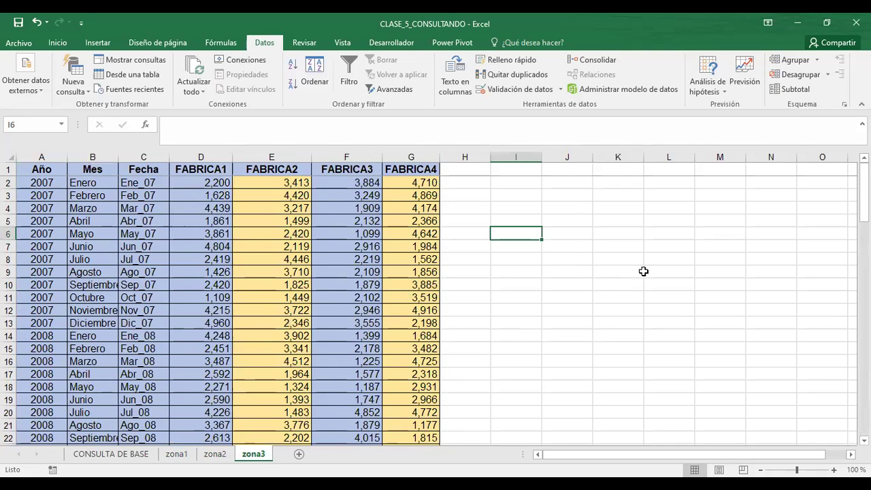
pyautogui.click(102, 458)
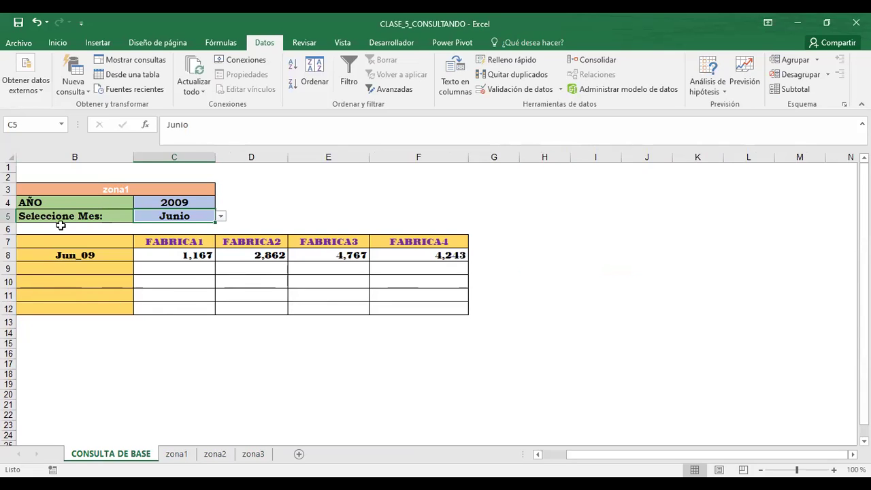
pyautogui.click(174, 203)
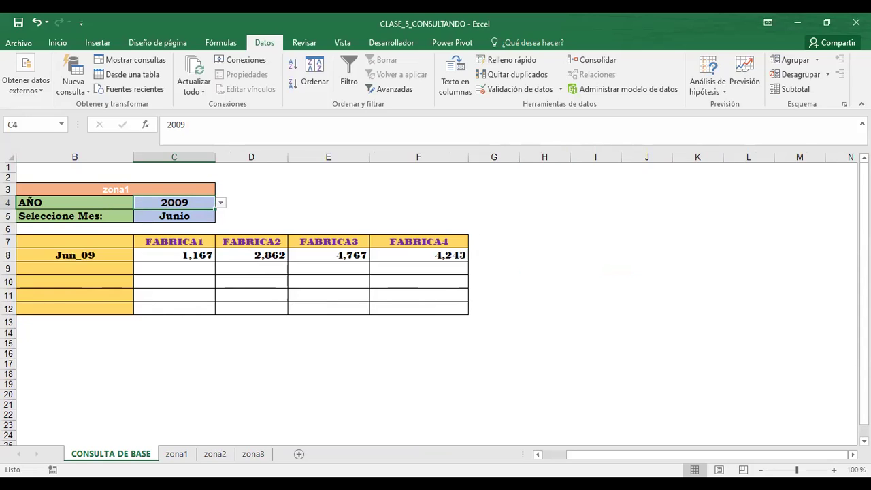
pyautogui.click(538, 455)
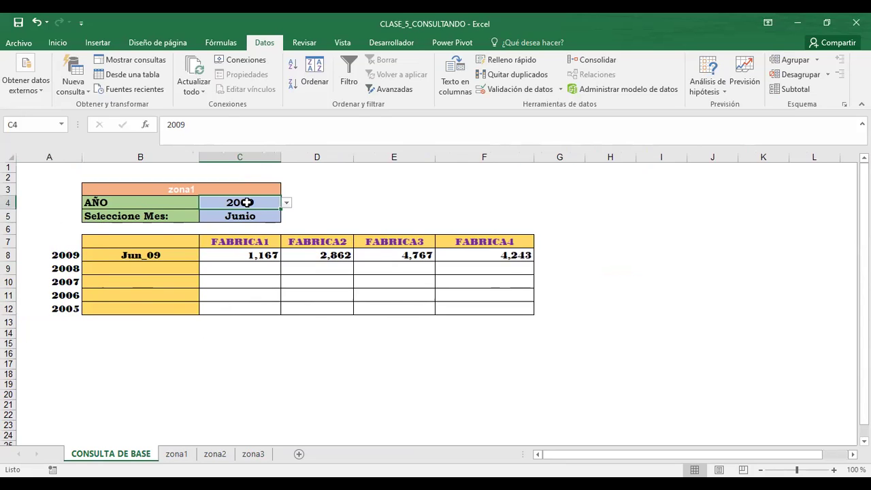
pyautogui.click(66, 244)
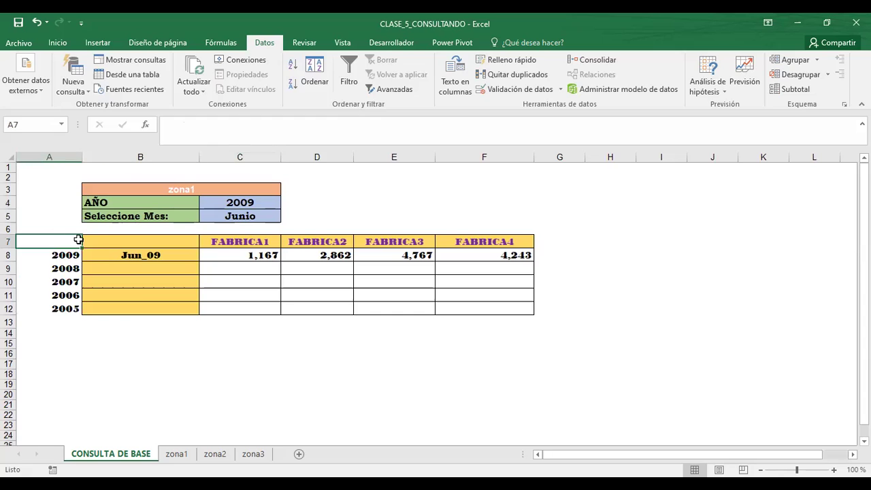
pyautogui.click(243, 205)
pyautogui.click(60, 243)
pyautogui.click(60, 251)
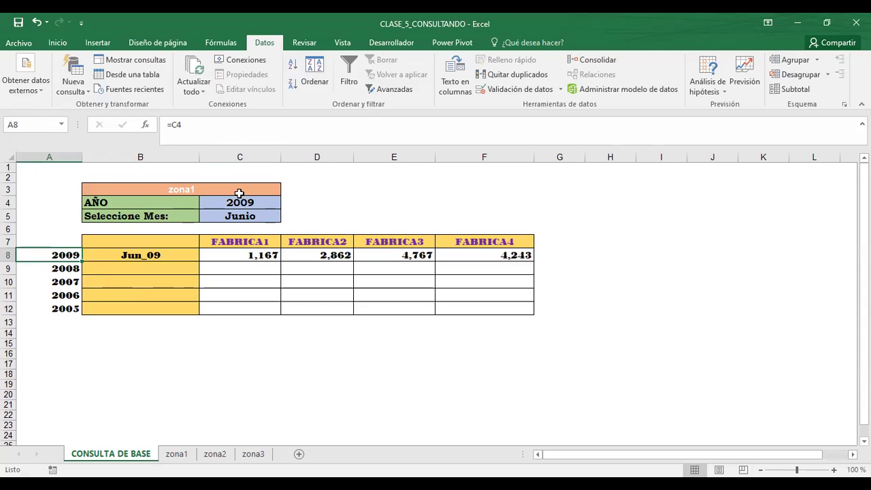
pyautogui.click(61, 273)
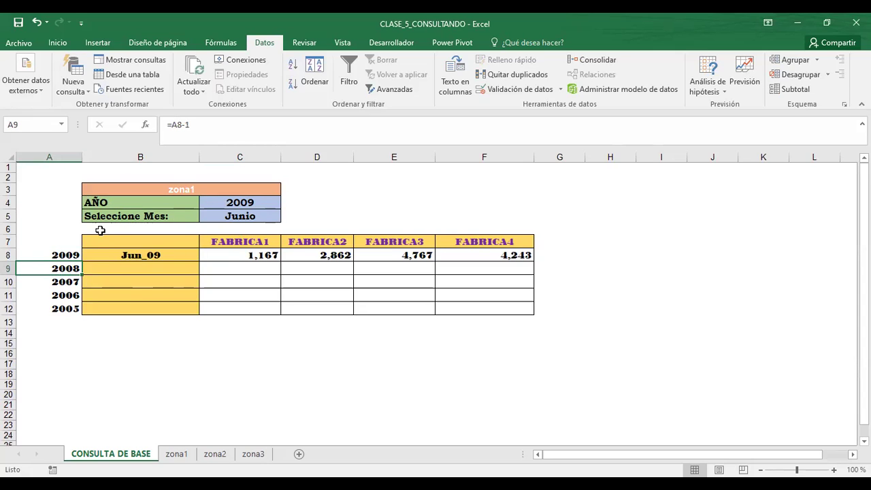
pyautogui.click(77, 254)
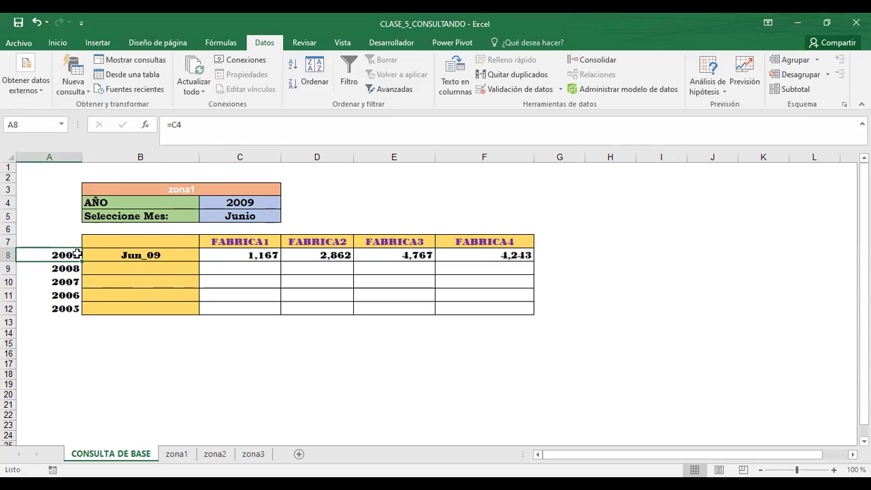
pyautogui.click(58, 267)
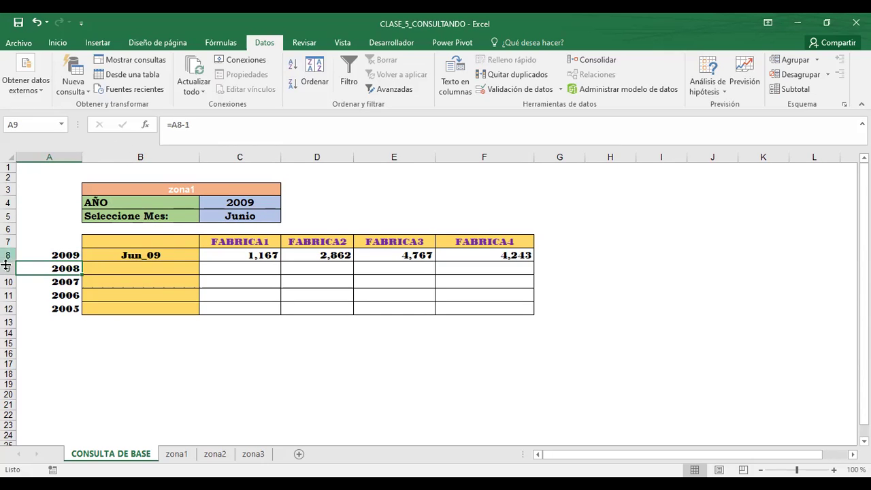
pyautogui.click(59, 254)
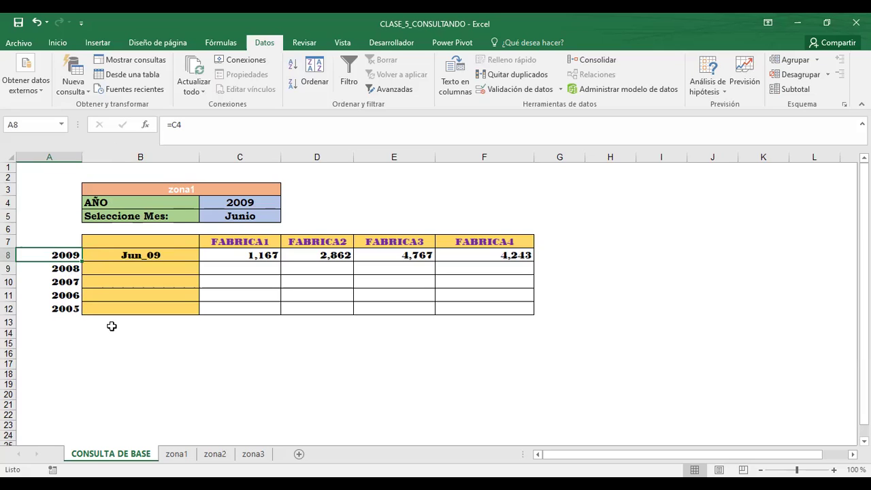
pyautogui.click(67, 317)
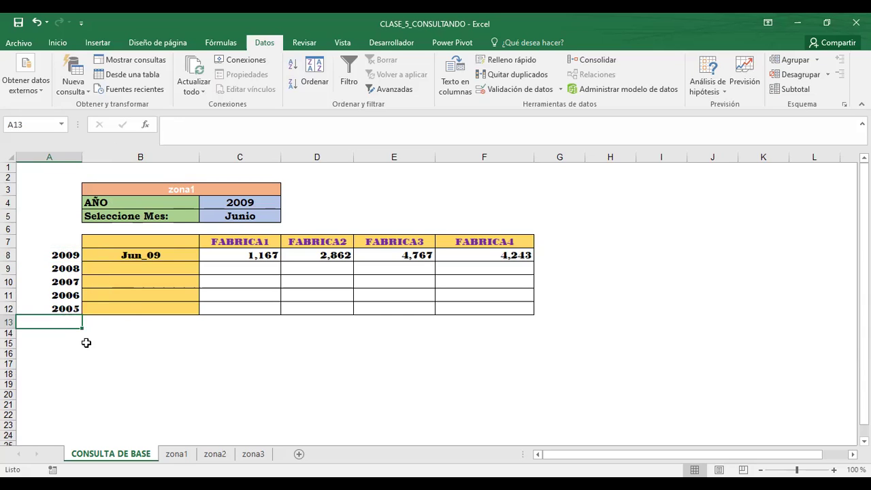
# Step: Pick Septiembre in C5 and 2011 in C4, then inspect the INDICE/INDIRECTO formula in C8
pyautogui.click(355, 202)
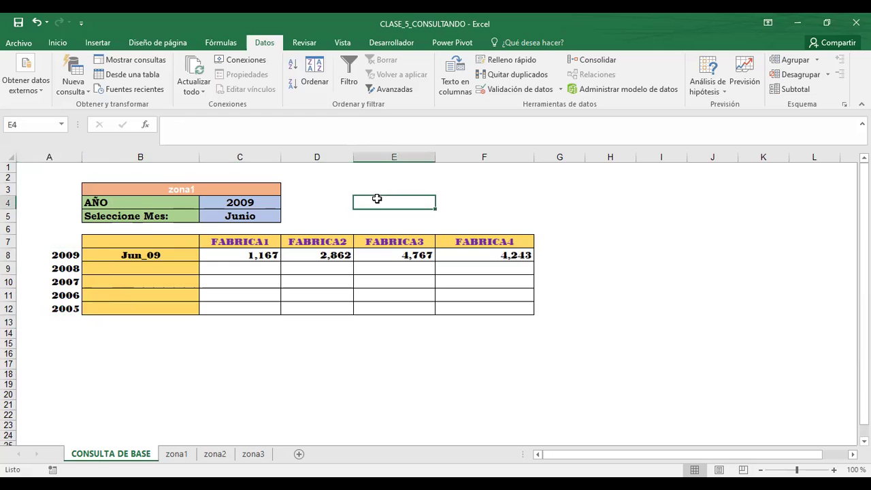
pyautogui.click(226, 217)
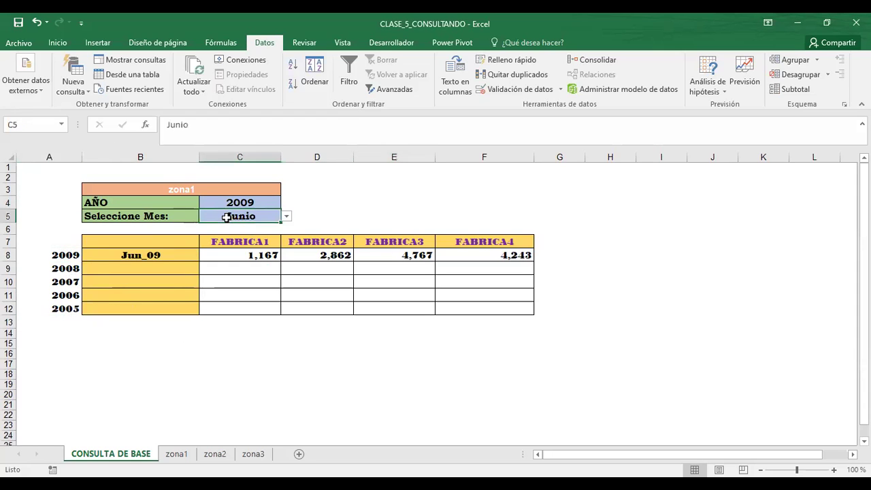
pyautogui.click(287, 216)
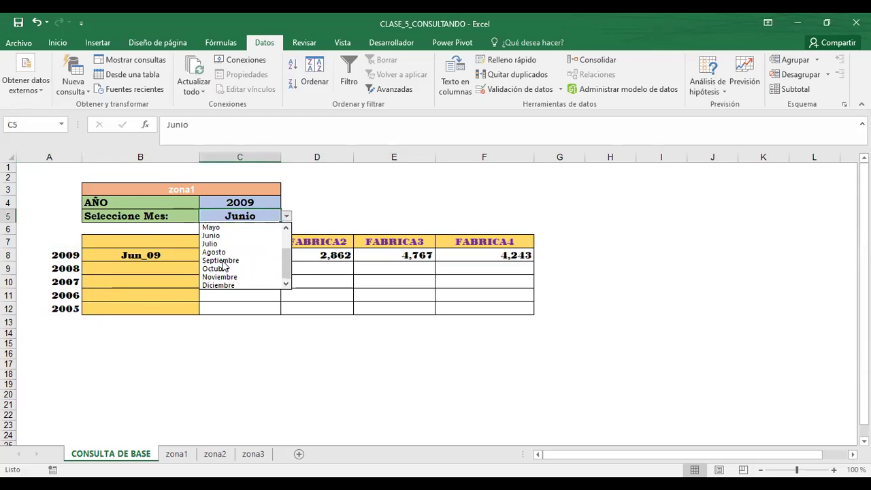
pyautogui.click(221, 260)
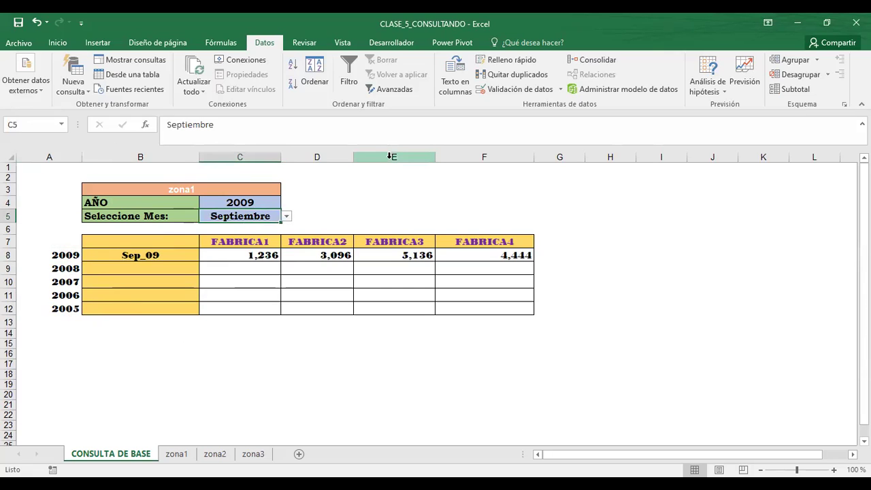
pyautogui.click(250, 203)
pyautogui.click(286, 203)
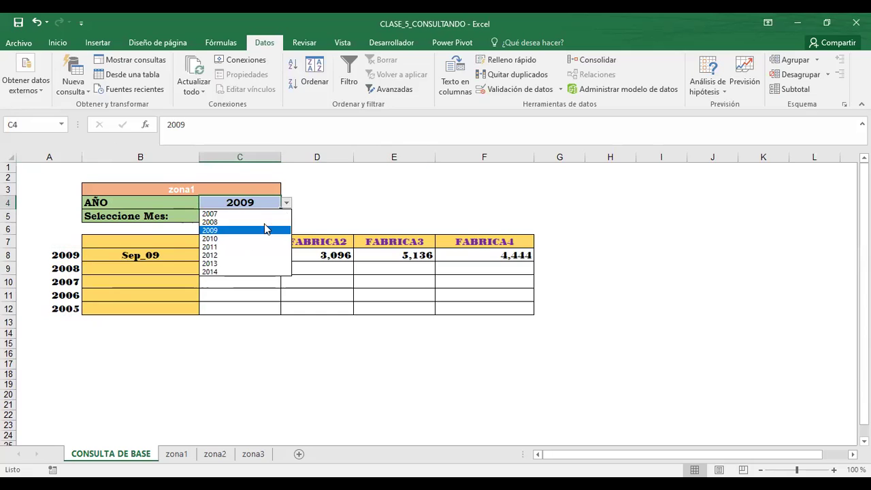
pyautogui.click(242, 244)
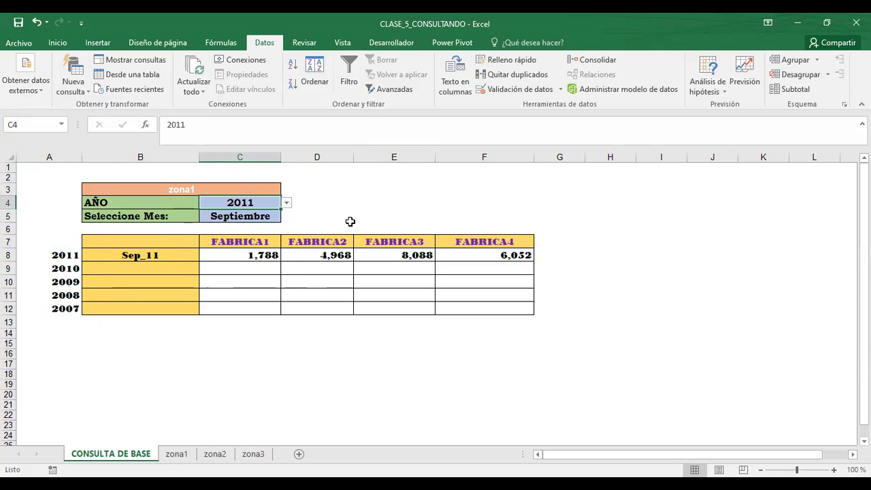
pyautogui.click(224, 253)
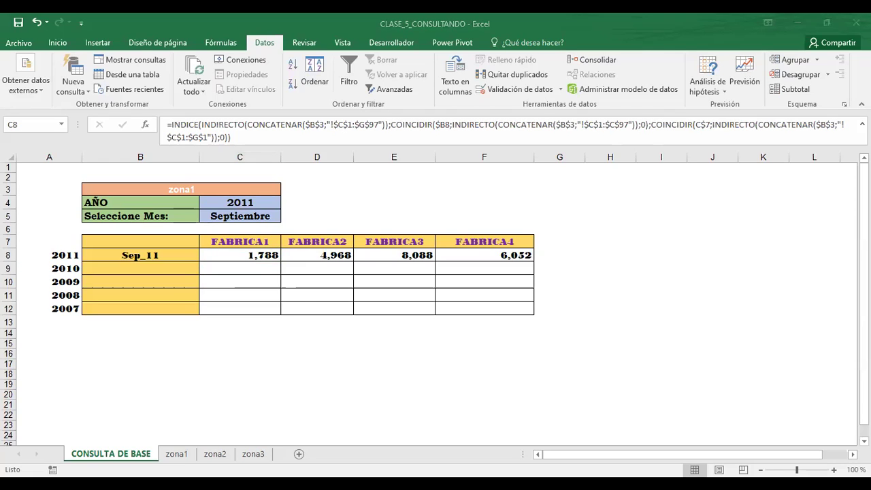
pyautogui.hotkey('alt', 'Tab')
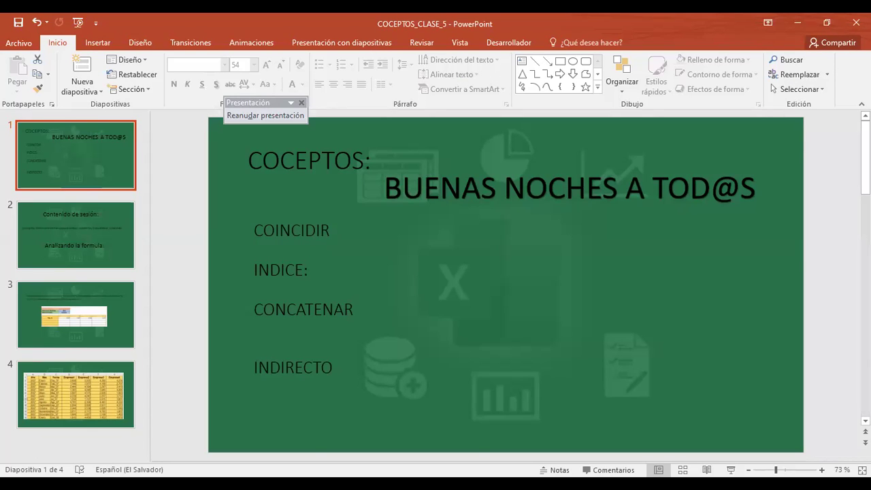
# Step: Present the slides through the INDICE formula and Empresa data-table slides, then return to Excel
pyautogui.click(265, 115)
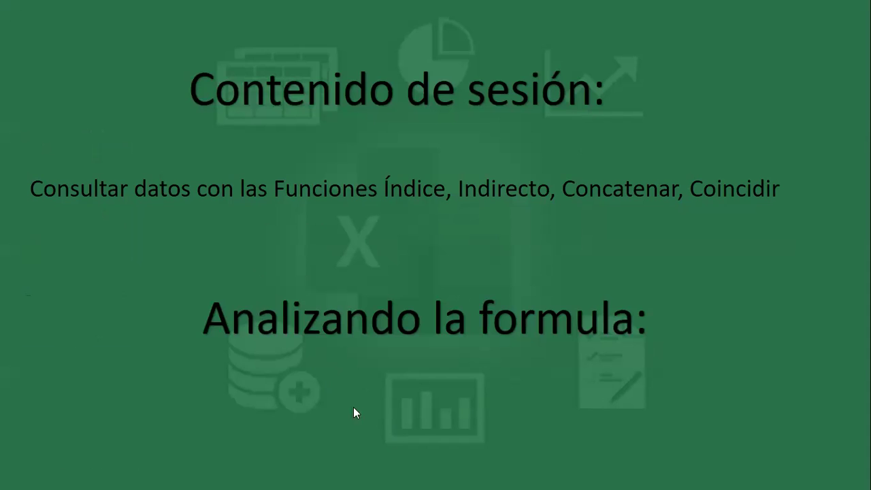
pyautogui.click(350, 327)
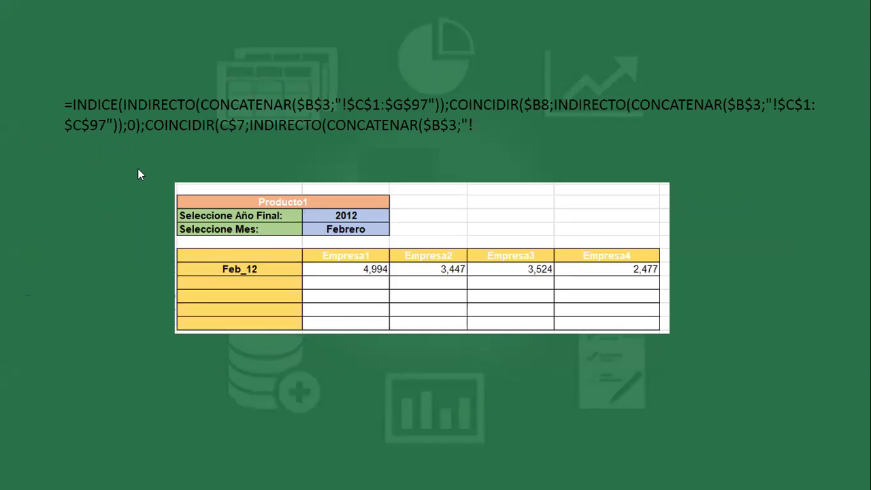
pyautogui.click(343, 434)
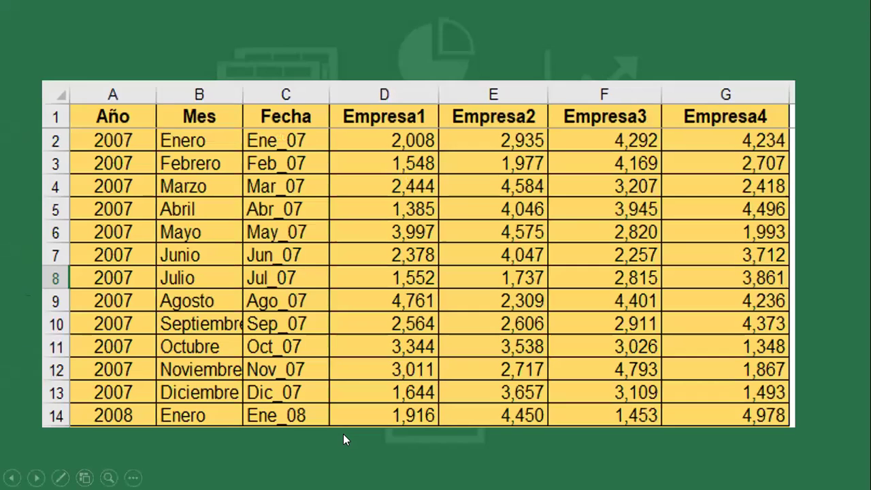
pyautogui.press('Escape')
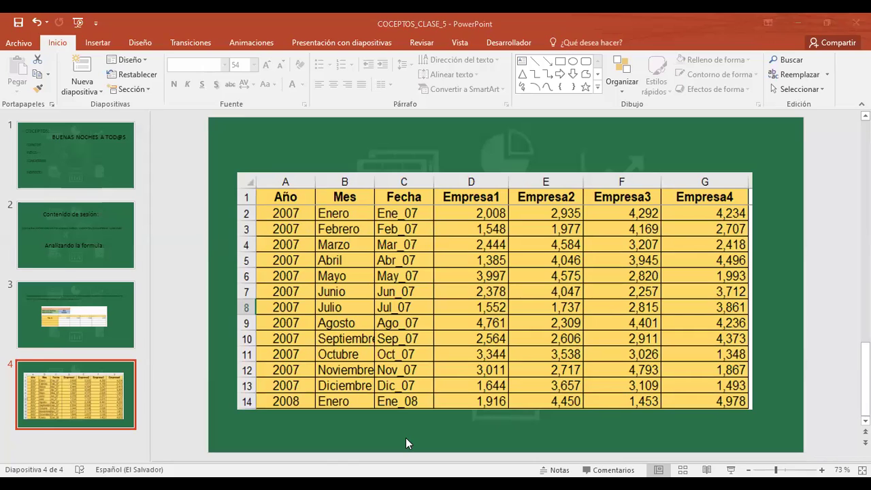
pyautogui.hotkey('alt', 'Tab')
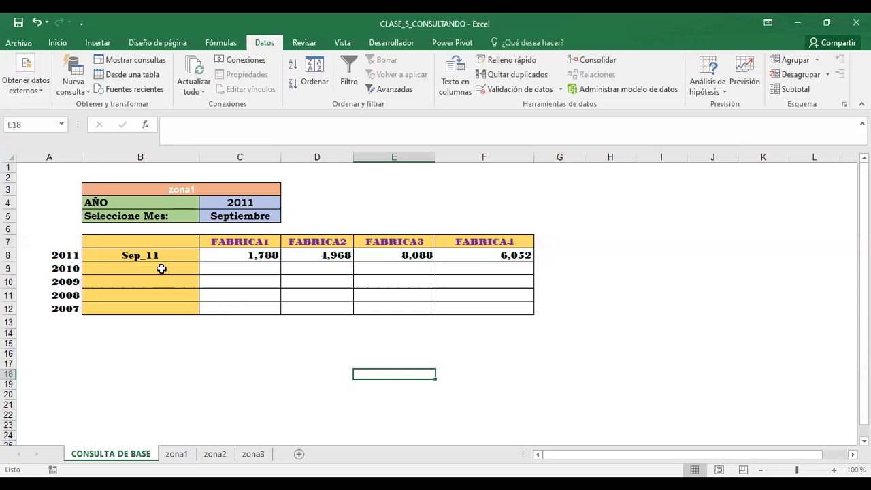
# Step: Check the lookup formula in C8, then add a new blank Hoja1 sheet
pyautogui.click(235, 254)
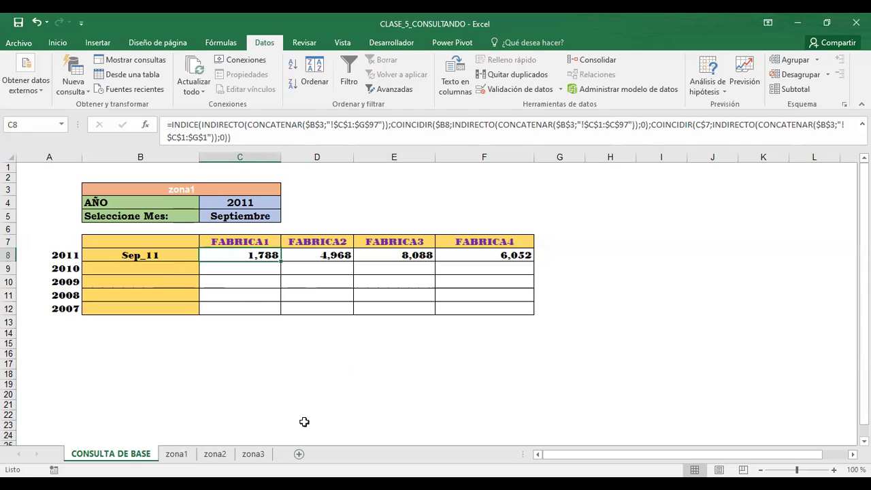
pyautogui.click(299, 454)
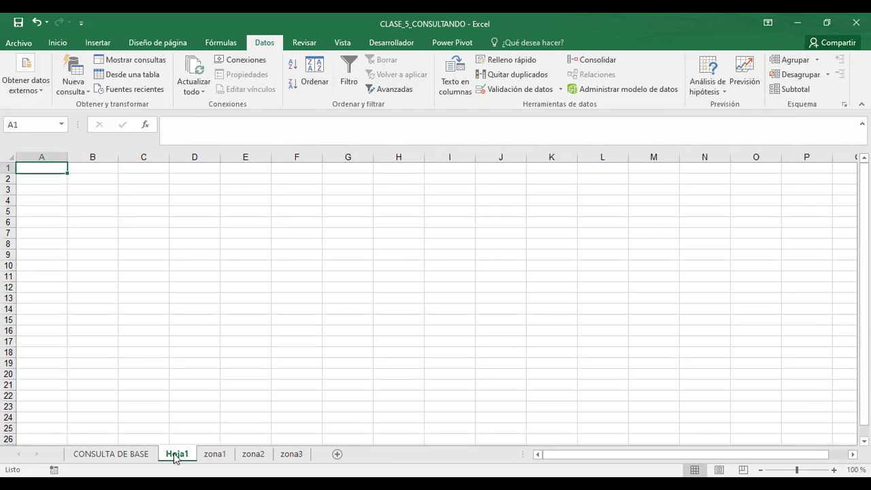
# Step: Place Hoja1 after zona3 as 'EJERCICIO1', then switch back to the CONSULTA DE BASE sheet
pyautogui.moveTo(175, 458)
pyautogui.mouseDown()
pyautogui.moveTo(277, 458)
pyautogui.moveTo(258, 458)
pyautogui.mouseUp()
pyautogui.click(287, 457)
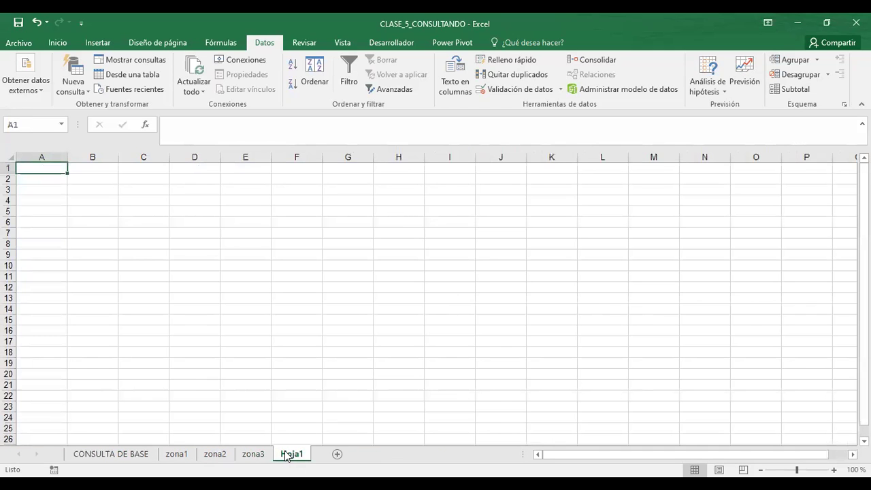
pyautogui.rightClick(287, 456)
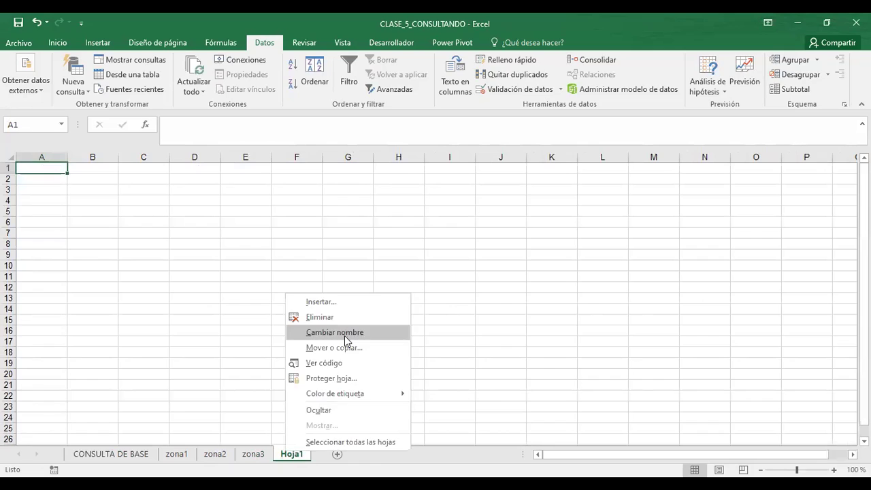
pyautogui.click(346, 337)
pyautogui.write('EJERCICIO')
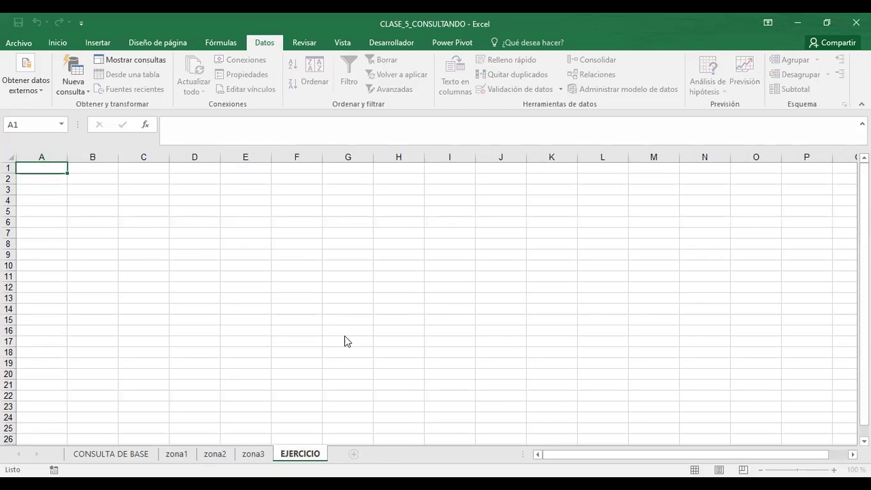
pyautogui.write('1')
pyautogui.press('Return')
pyautogui.click(201, 212)
pyautogui.click(114, 453)
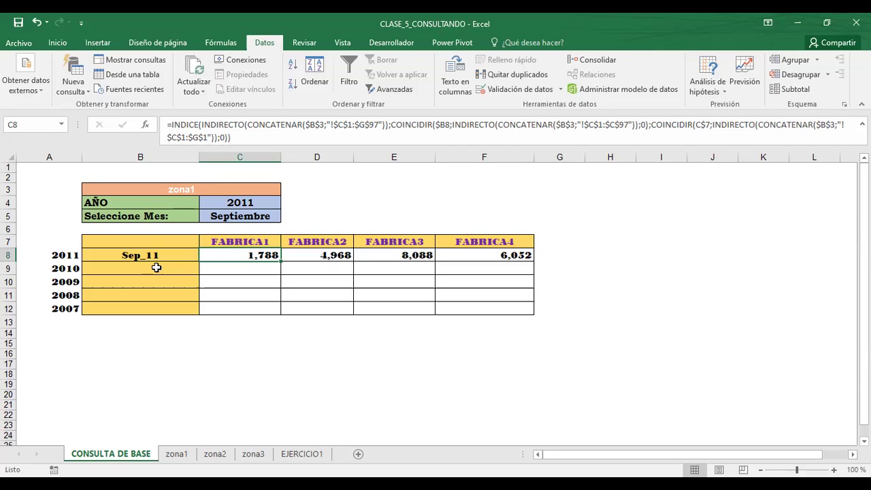
# Step: Check the month entry and Fecha formula on the zona1 sheet, then return to CONSULTA DE BASE
pyautogui.click(179, 455)
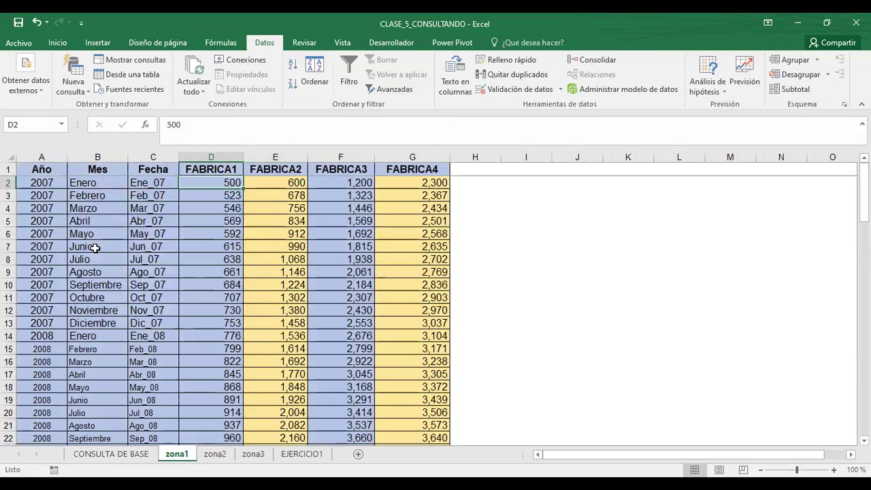
pyautogui.click(79, 185)
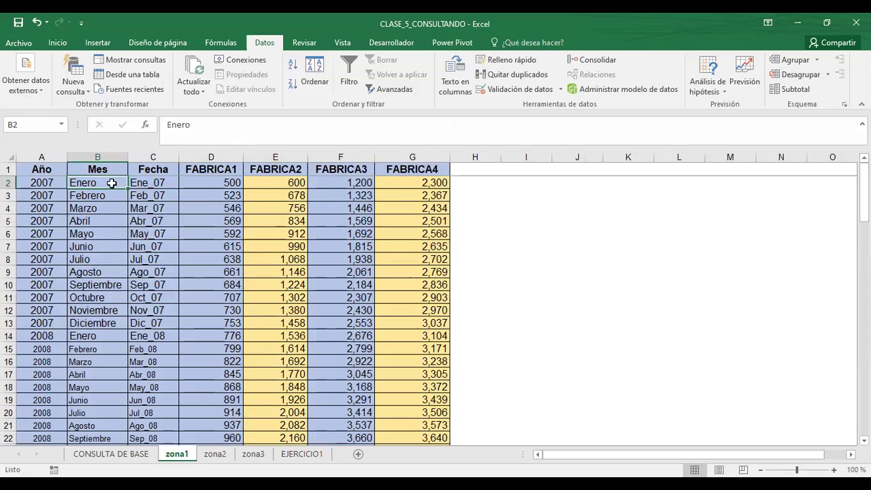
pyautogui.click(164, 183)
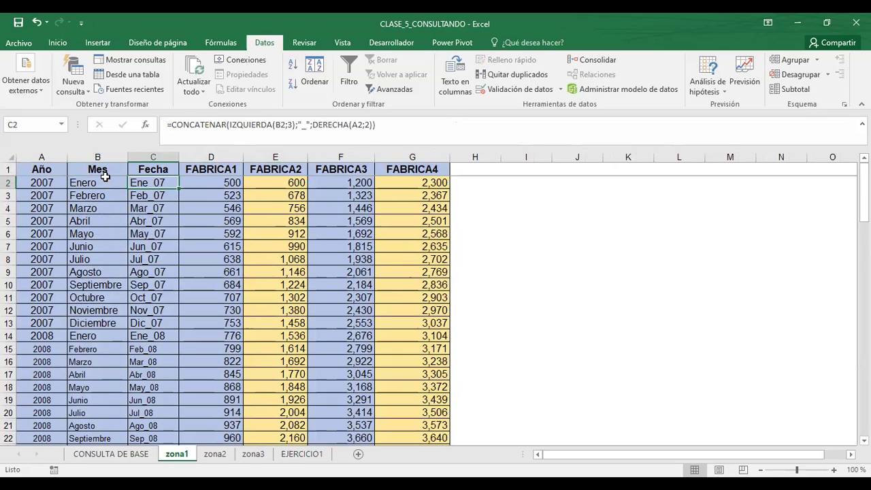
pyautogui.click(111, 456)
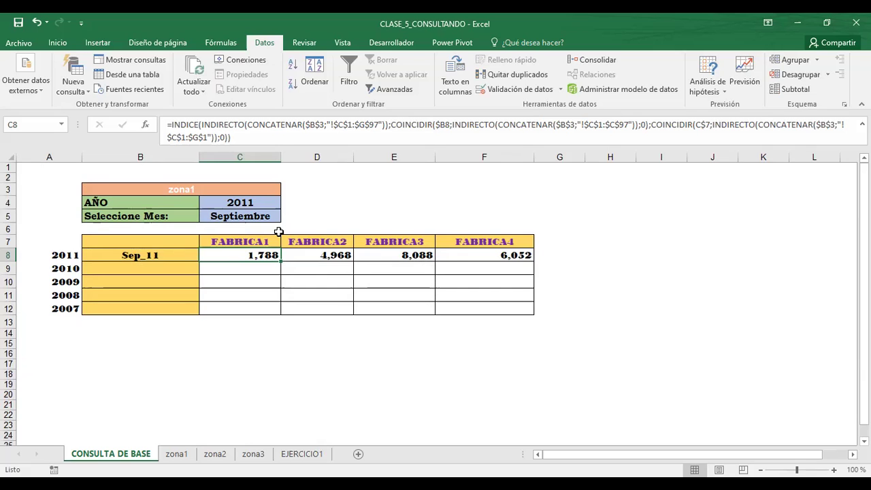
# Step: Add three new blank worksheets after EJERCICIO1
pyautogui.click(301, 455)
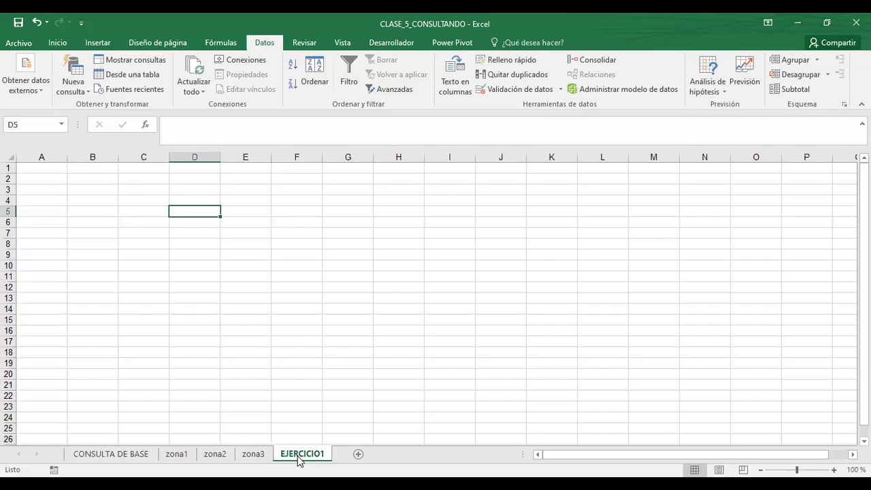
pyautogui.click(358, 455)
pyautogui.click(396, 455)
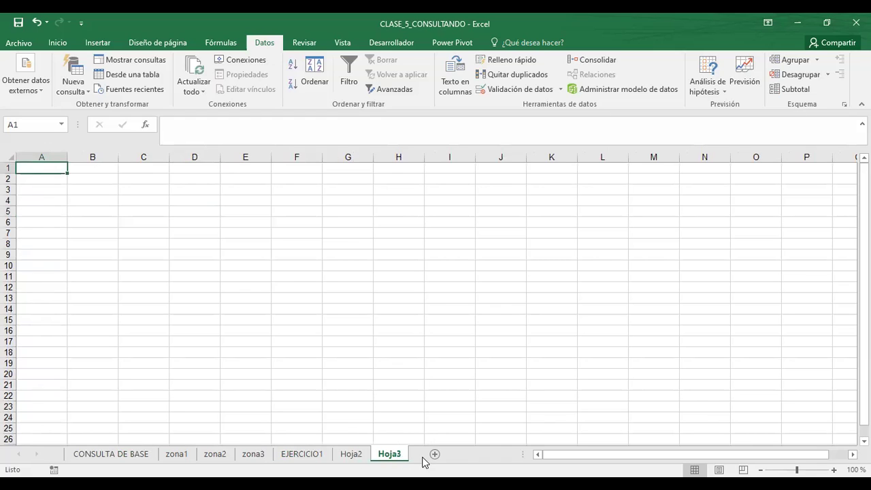
pyautogui.click(434, 456)
# Step: Rename the Hoja2 sheet to LAPTOP
pyautogui.click(354, 458)
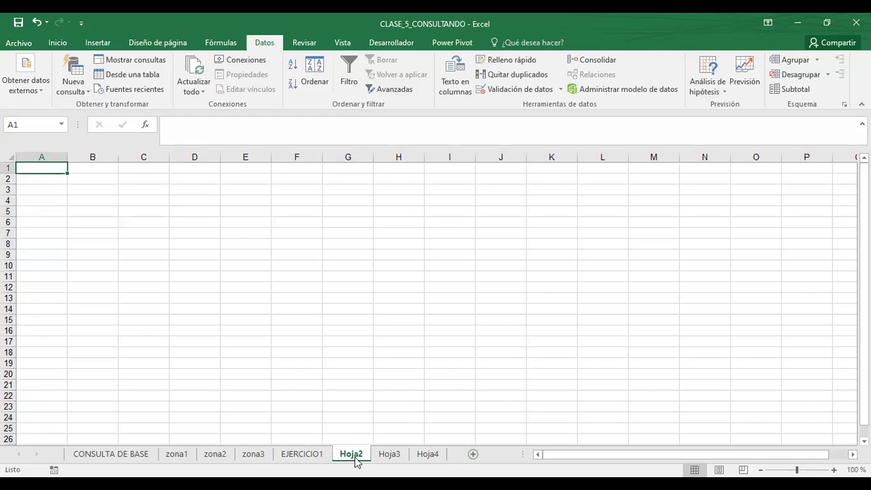
pyautogui.rightClick(357, 462)
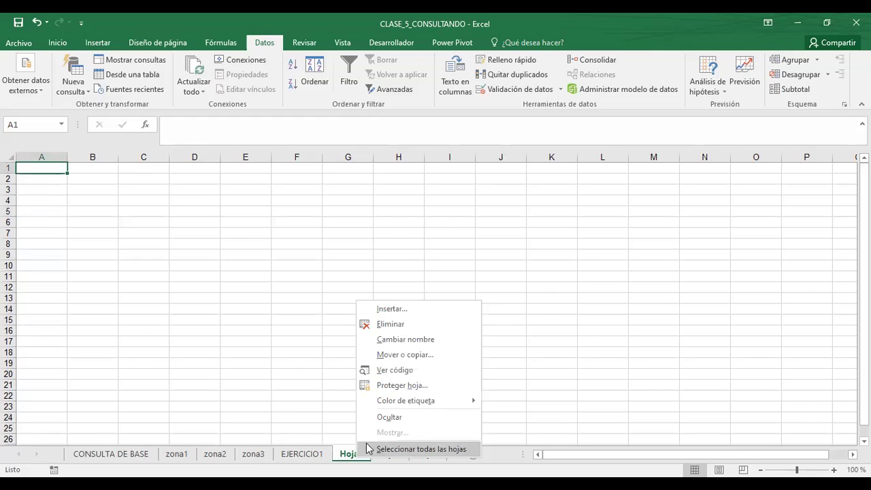
pyautogui.click(400, 341)
pyautogui.write('LAPTOP')
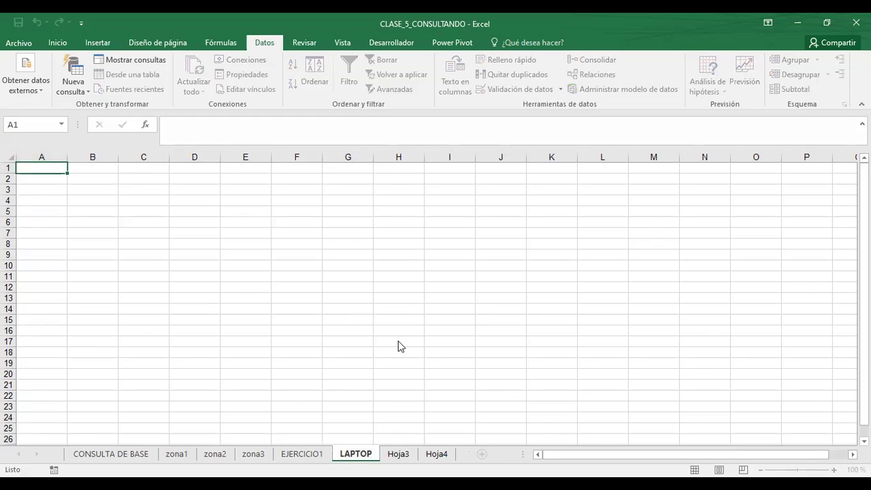
pyautogui.click(404, 456)
# Step: Rename the Hoja3 sheet to IMPRESORES, then go back to the EJERCICIO1 sheet
pyautogui.rightClick(404, 456)
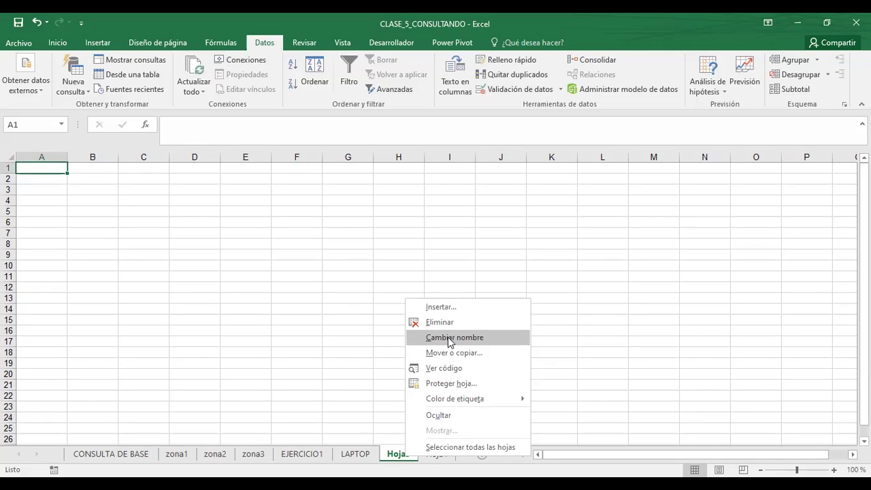
pyautogui.click(448, 337)
pyautogui.write('IMPRESORES')
pyautogui.press('Return')
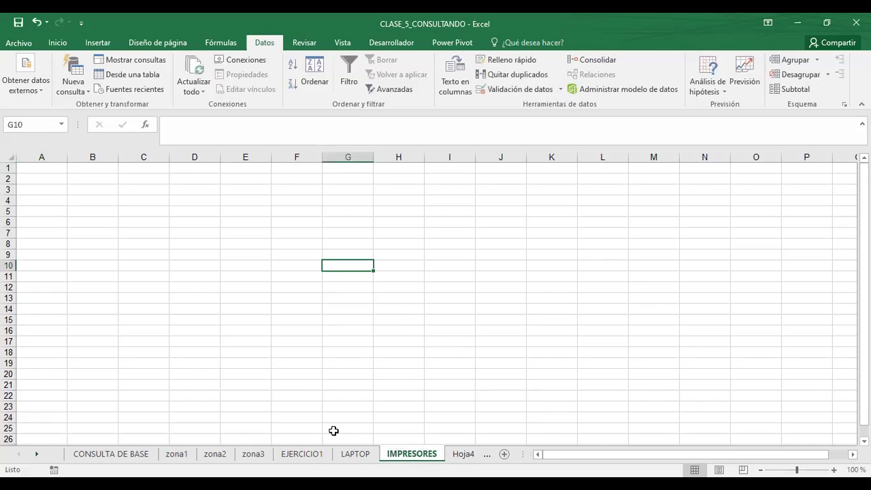
pyautogui.click(303, 454)
pyautogui.click(200, 235)
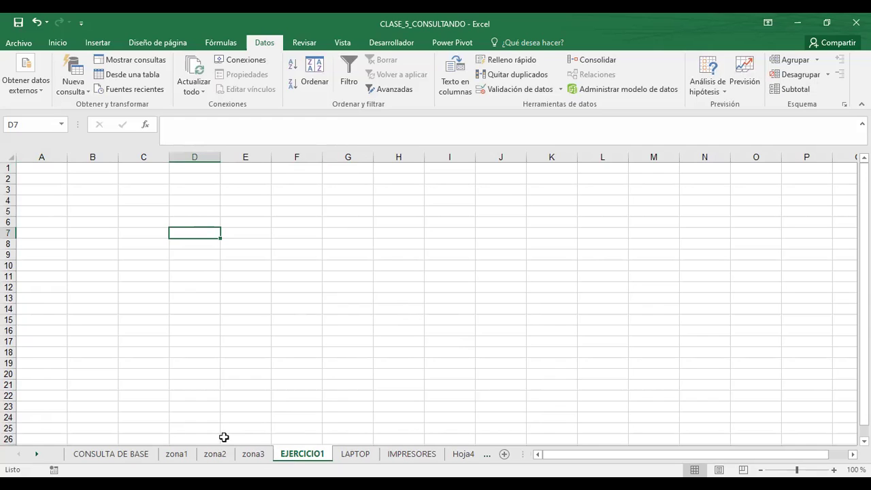
# Step: Switch to CONSULTA DE BASE and look at cell D9 and the lookup formula in C8
pyautogui.click(105, 455)
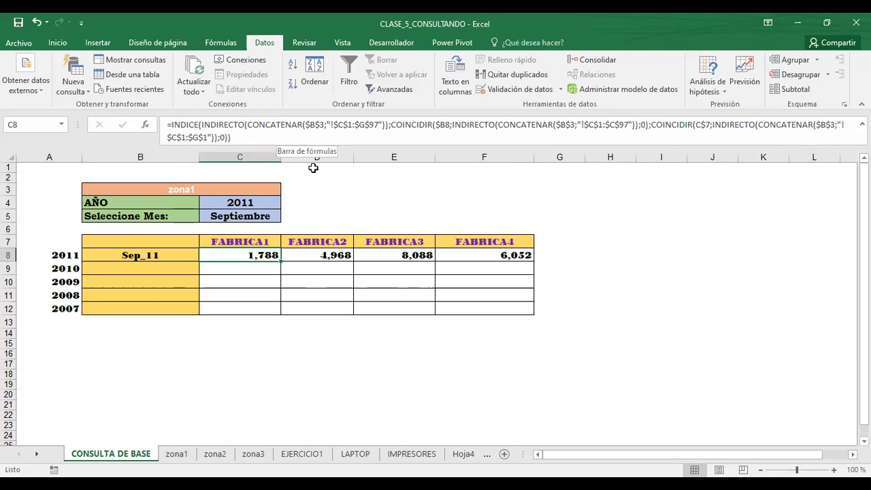
pyautogui.click(314, 266)
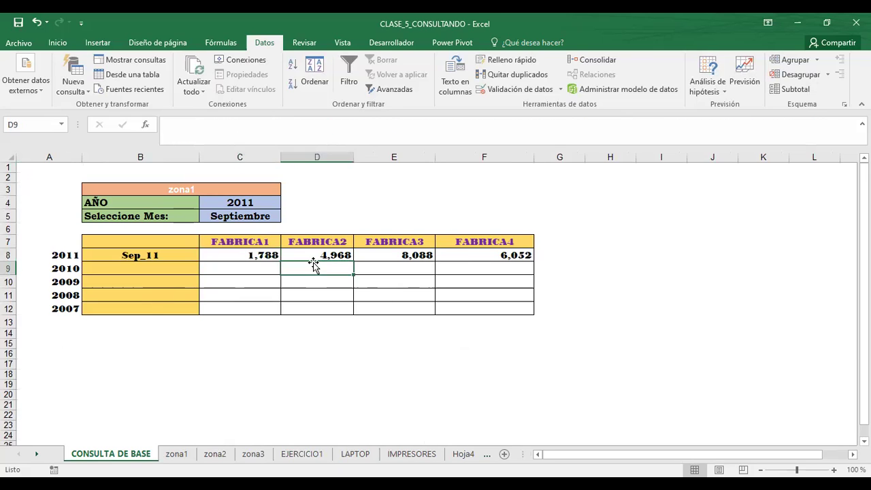
pyautogui.click(245, 254)
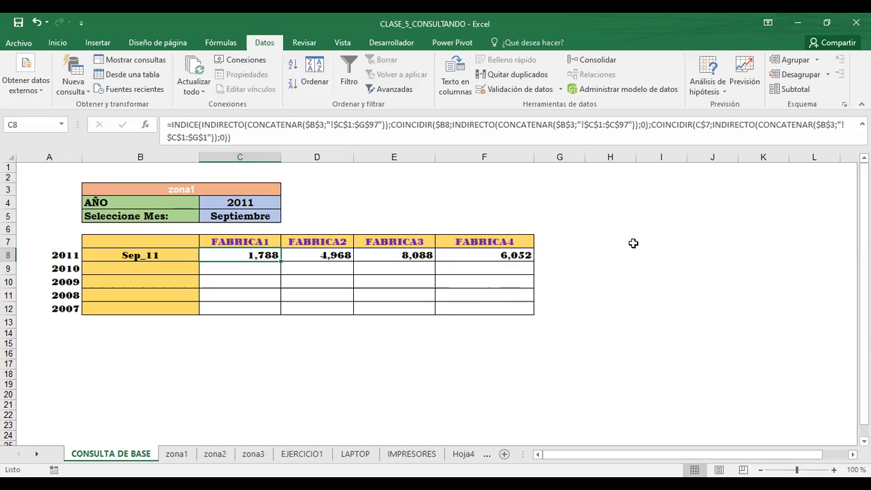
pyautogui.scroll(-3, 634, 243)
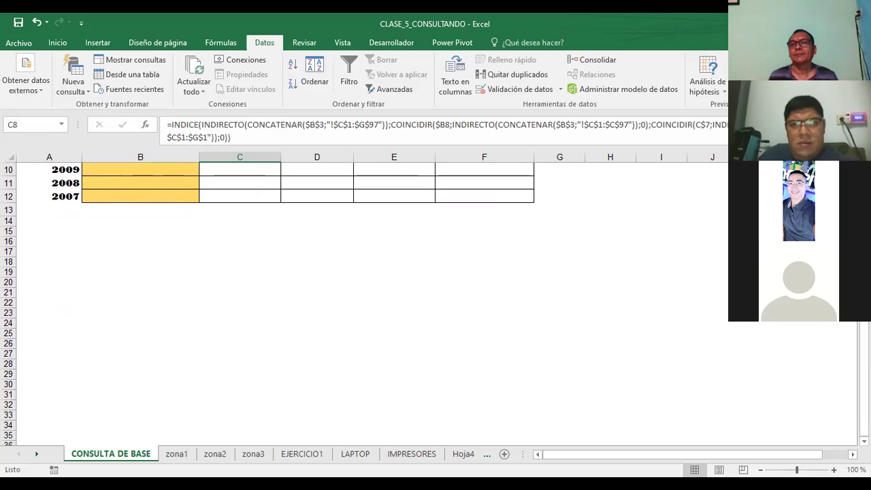
pyautogui.scroll(-2, 368, 299)
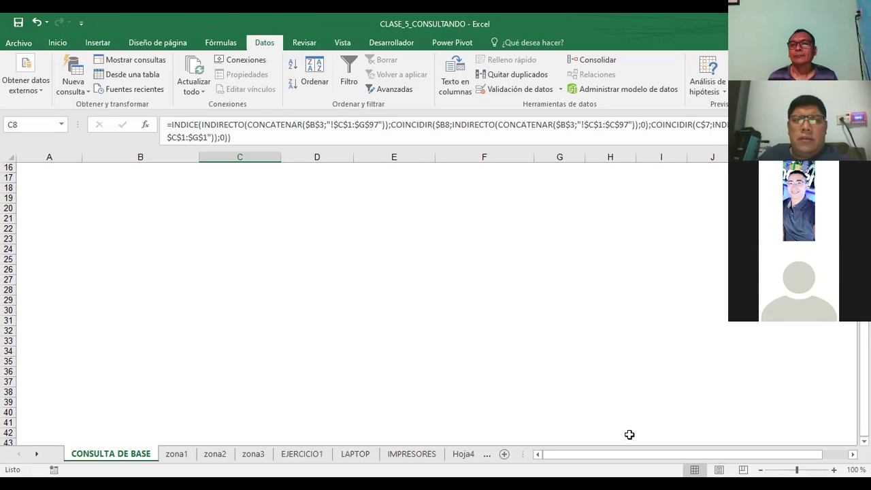
pyautogui.scroll(-1, 630, 434)
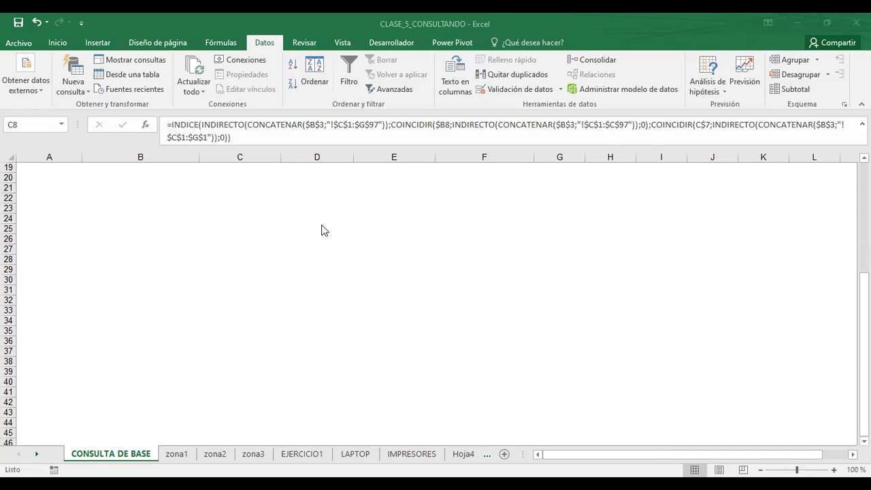
pyautogui.scroll(6, 195, 239)
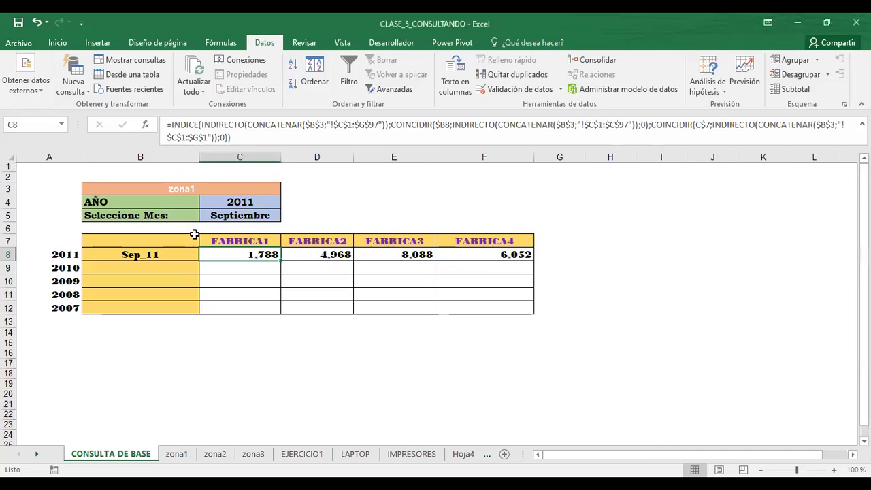
# Step: Compare the D8 and C8 lookup formulas, then edit C8's formula in the formula bar
pyautogui.click(325, 255)
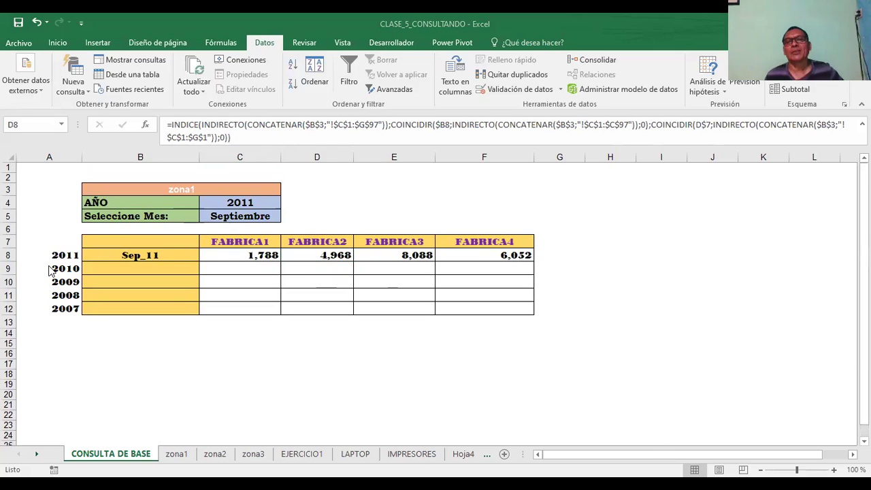
pyautogui.click(238, 255)
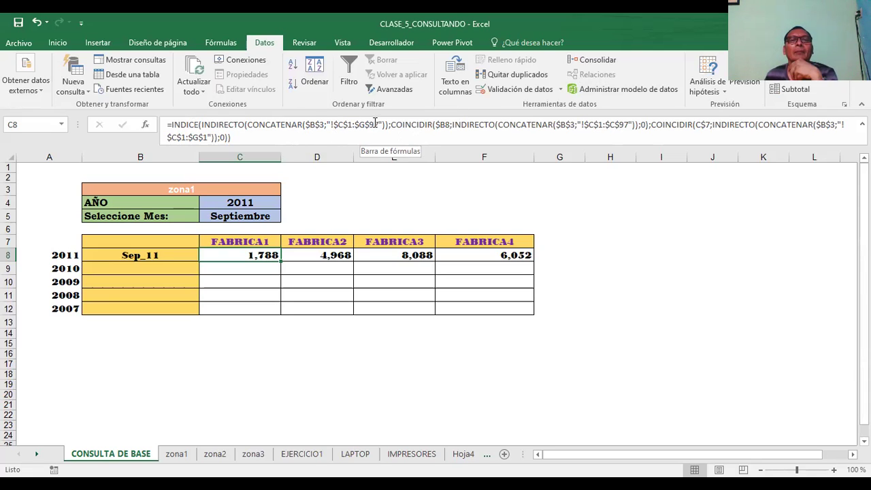
pyautogui.click(406, 126)
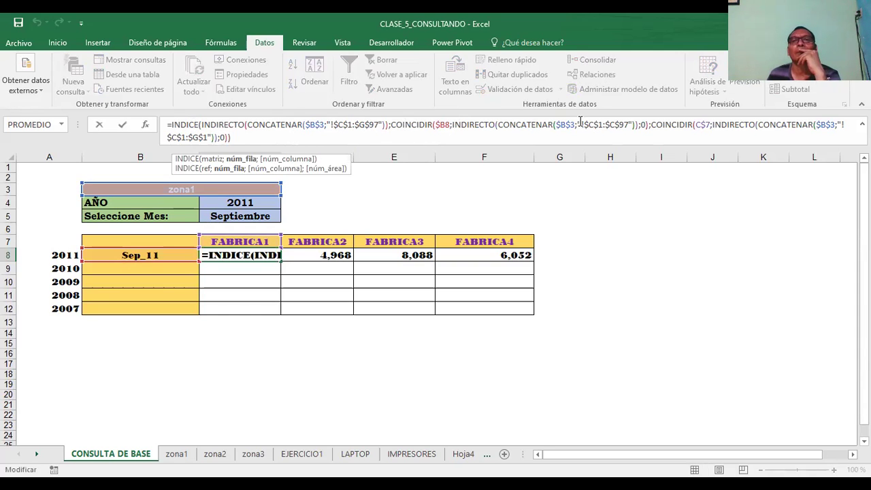
pyautogui.click(646, 125)
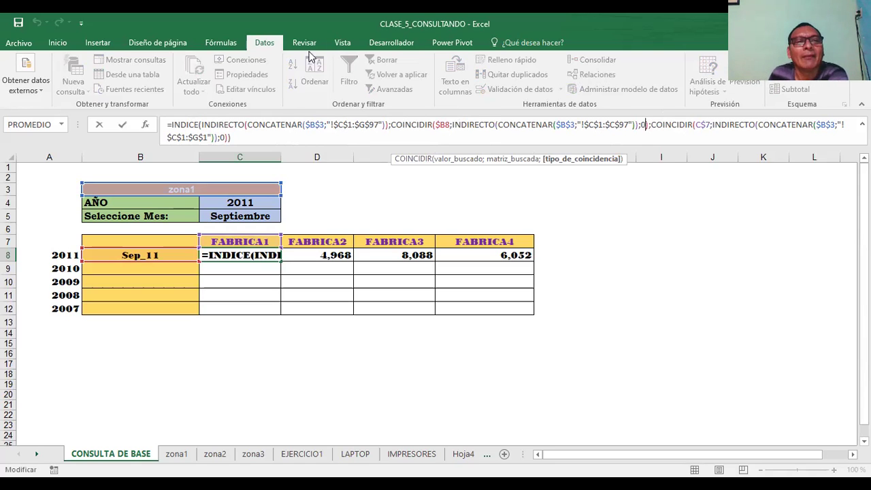
pyautogui.click(182, 125)
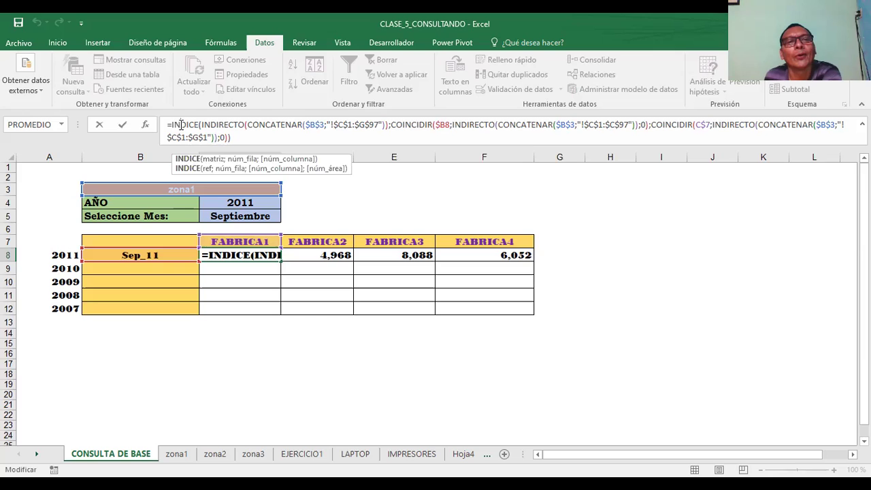
pyautogui.click(213, 159)
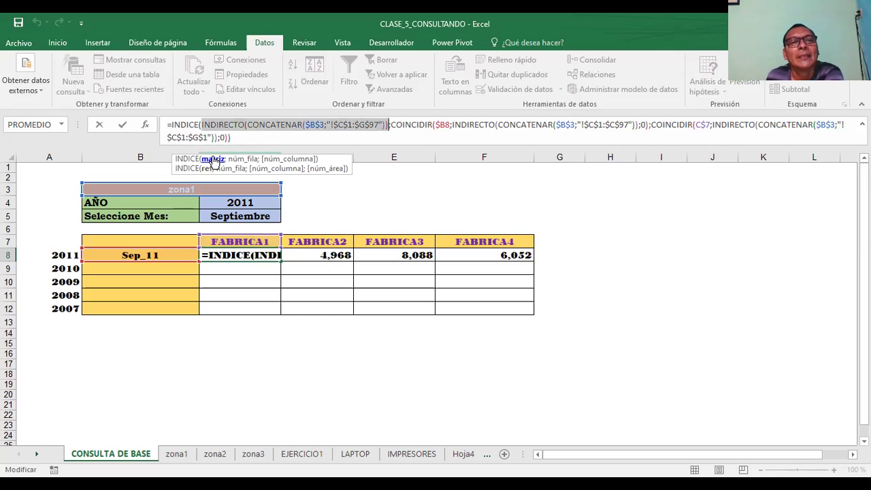
pyautogui.click(421, 124)
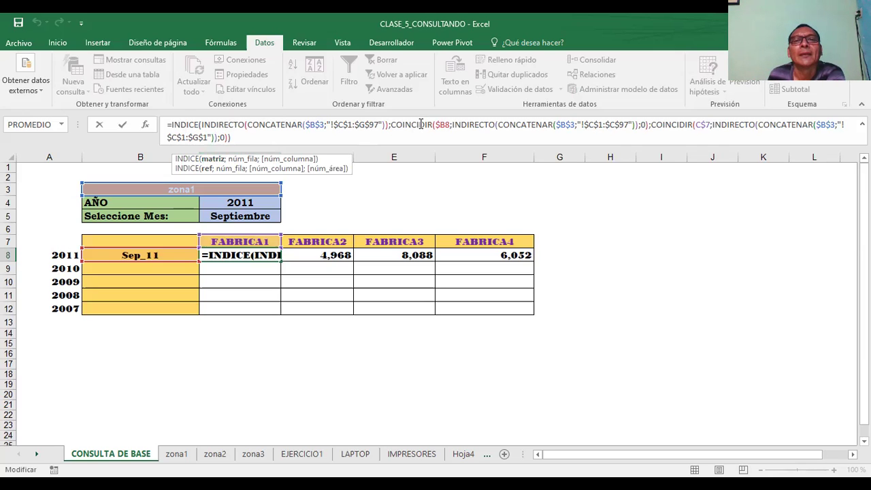
pyautogui.click(444, 125)
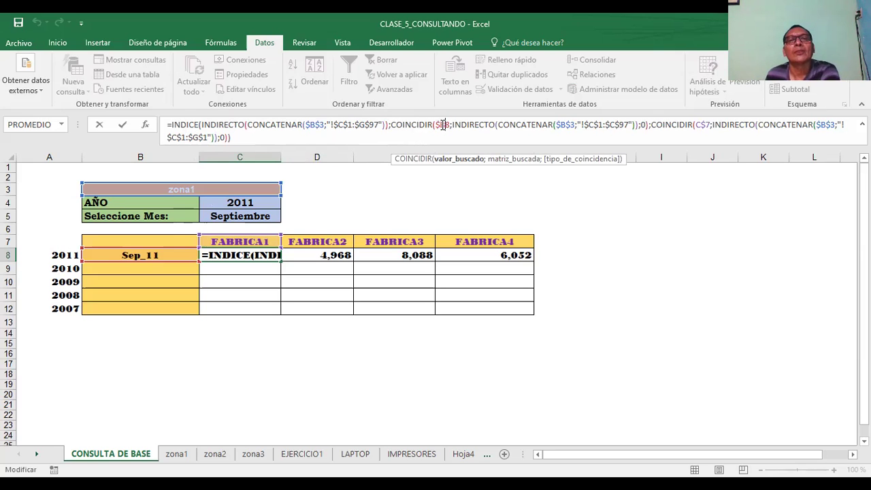
pyautogui.click(454, 162)
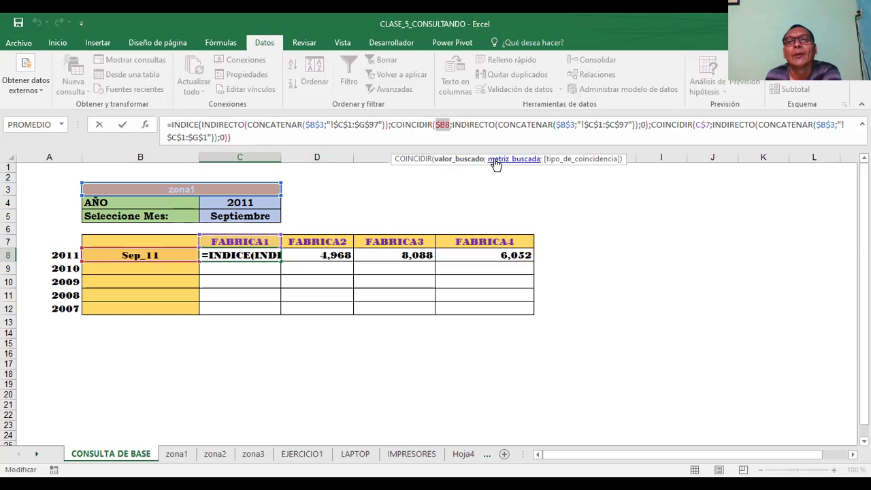
pyautogui.click(497, 162)
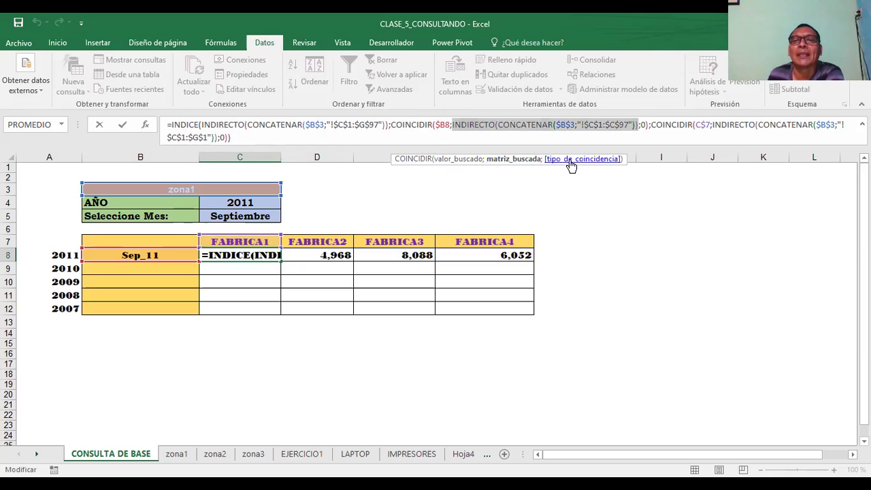
pyautogui.click(571, 162)
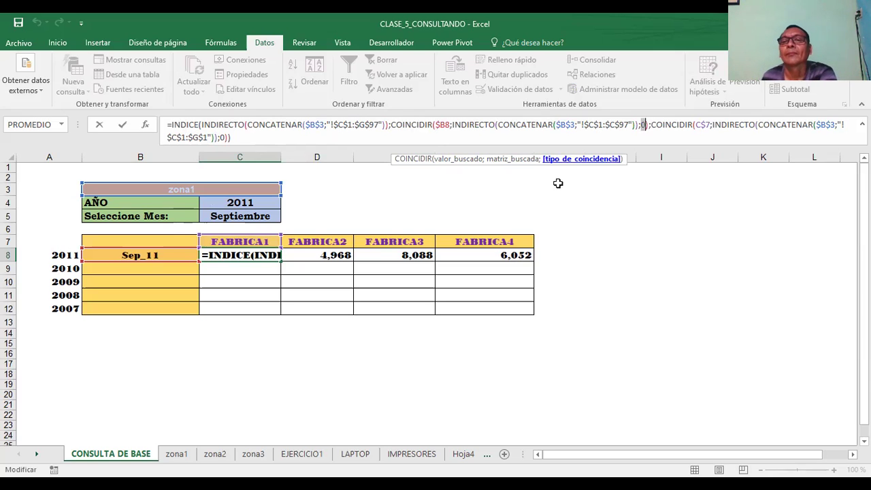
pyautogui.click(707, 126)
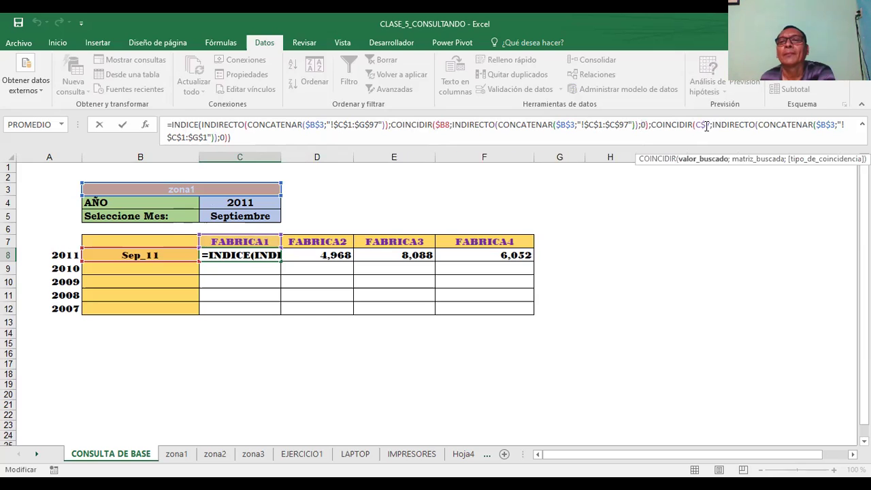
pyautogui.click(709, 161)
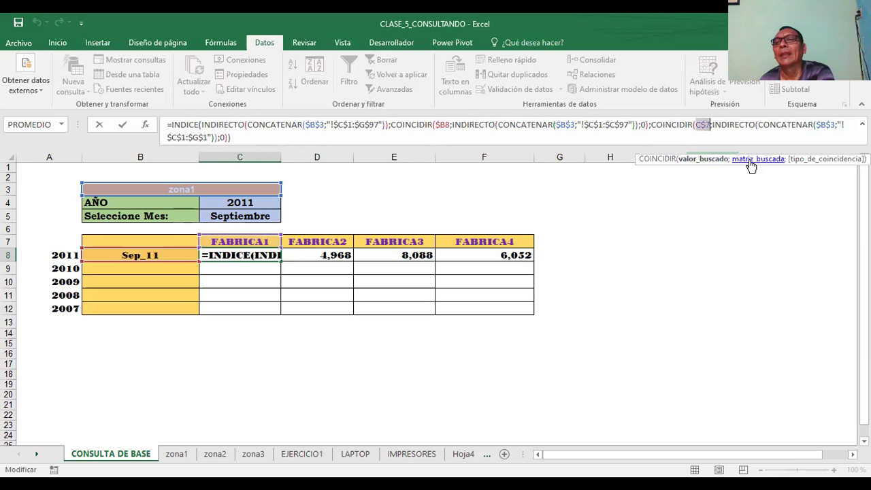
pyautogui.click(752, 160)
pyautogui.click(824, 159)
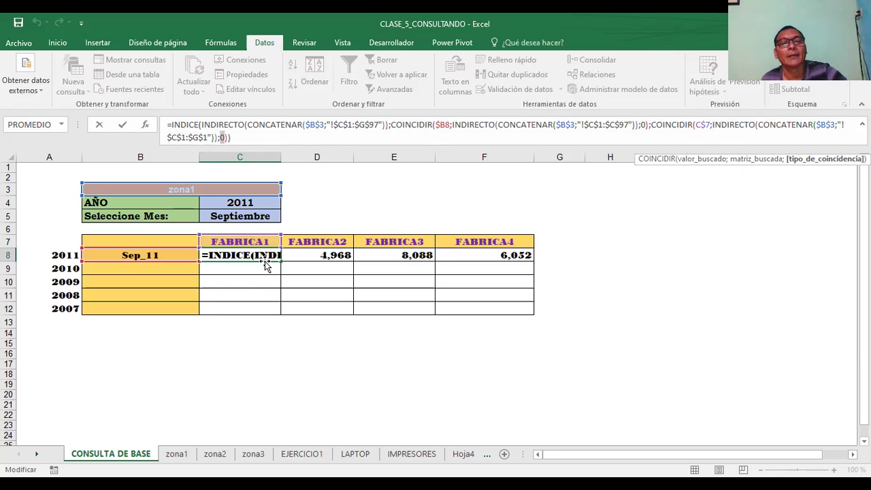
# Step: Commit the C8 formula with Ctrl+Enter so Sep_11 shows 1,788, 4,968, 8,088 and 6,052
pyautogui.hotkey('ctrl', 'Return')
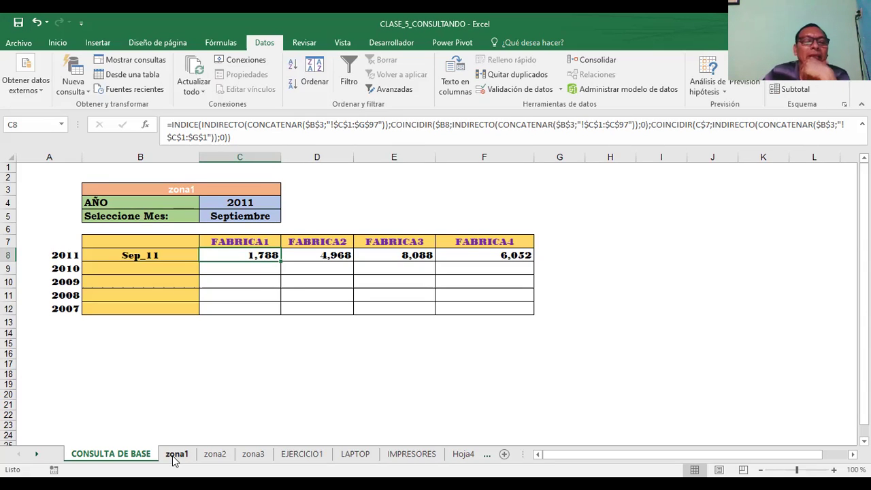
pyautogui.click(172, 455)
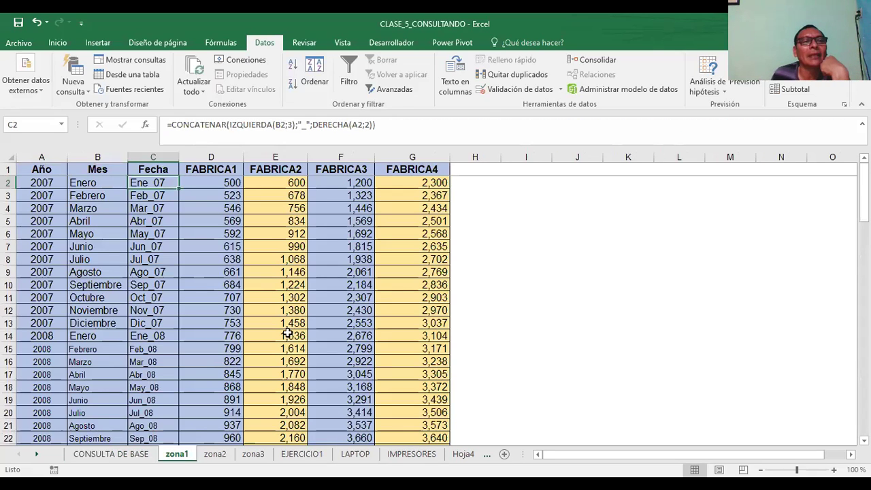
pyautogui.click(111, 454)
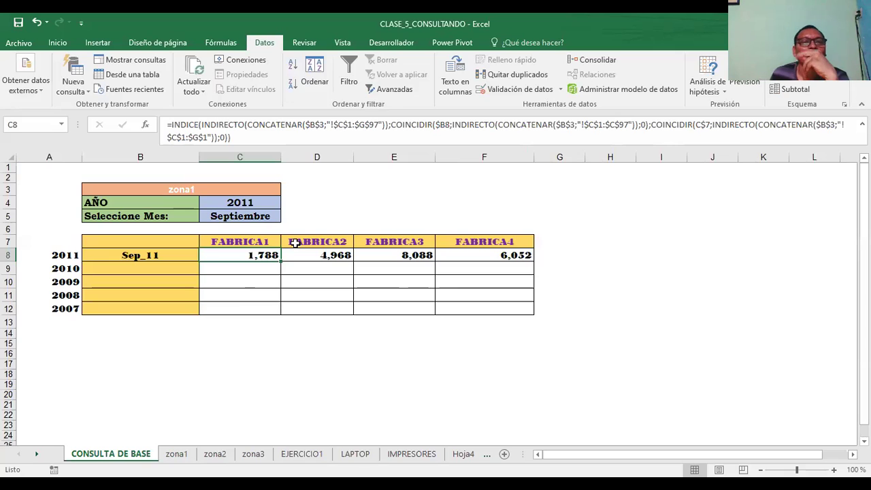
pyautogui.press('F2')
pyautogui.click(213, 124)
pyautogui.click(215, 161)
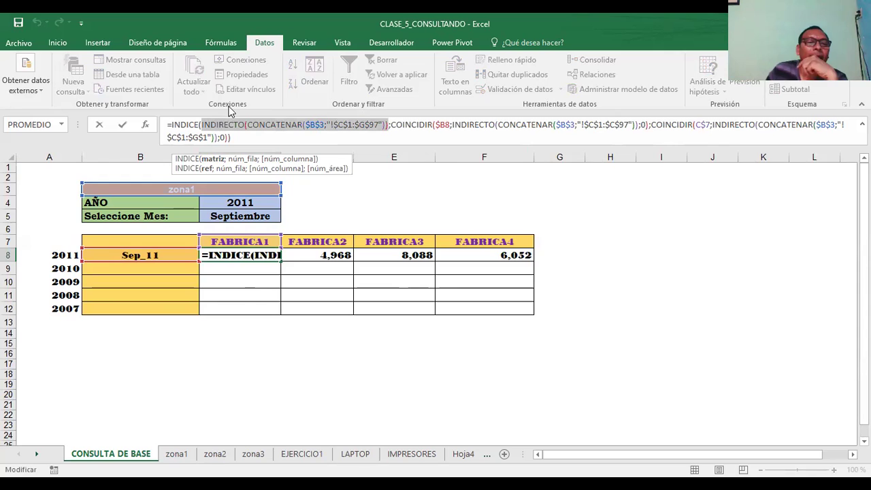
pyautogui.click(331, 253)
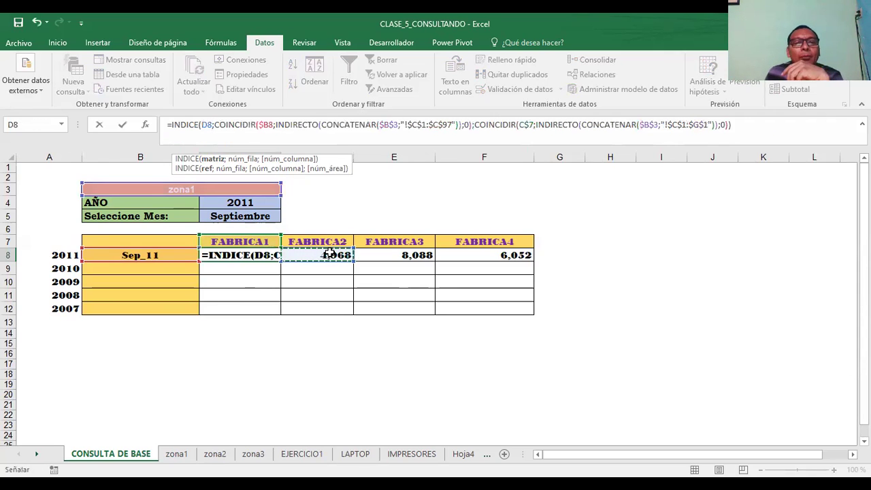
pyautogui.press('Escape')
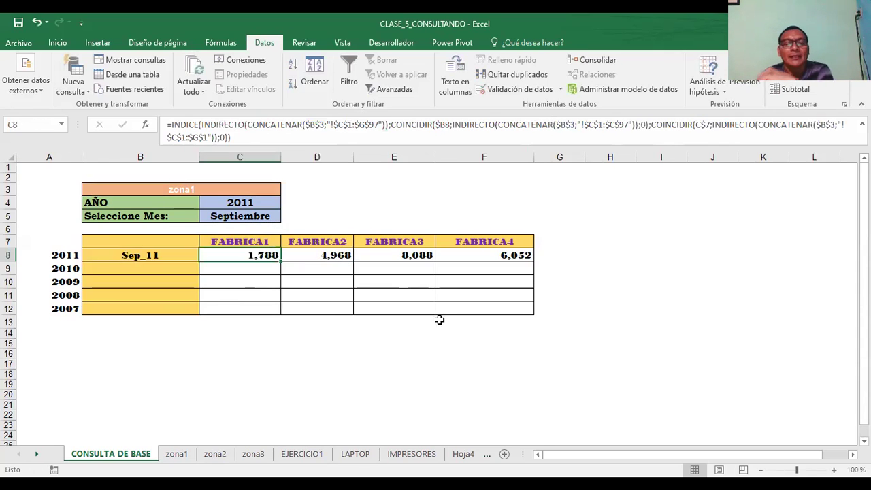
# Step: Flip between the EJERCICIO1, LAPTOP and IMPRESORES sheets, then switch to CONSULTA DE BASE
pyautogui.click(315, 455)
pyautogui.click(346, 456)
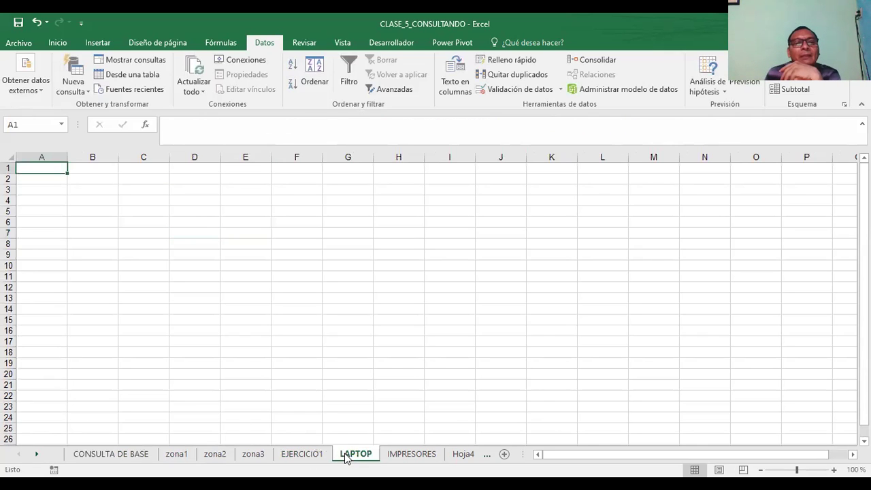
pyautogui.click(407, 454)
pyautogui.click(351, 457)
pyautogui.click(400, 456)
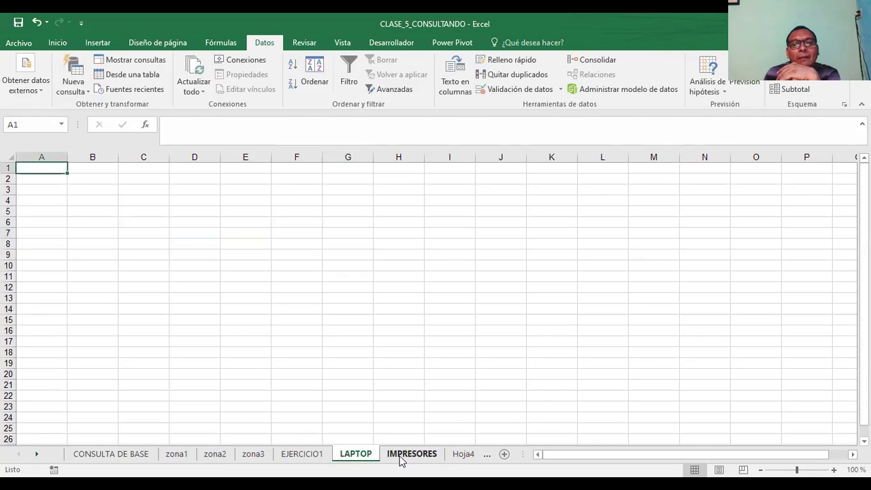
pyautogui.click(356, 458)
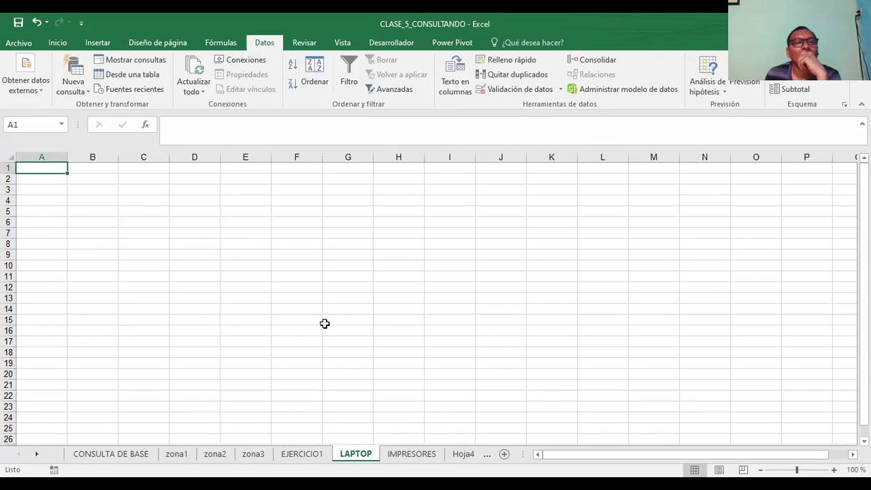
pyautogui.click(410, 454)
pyautogui.click(357, 454)
pyautogui.click(317, 455)
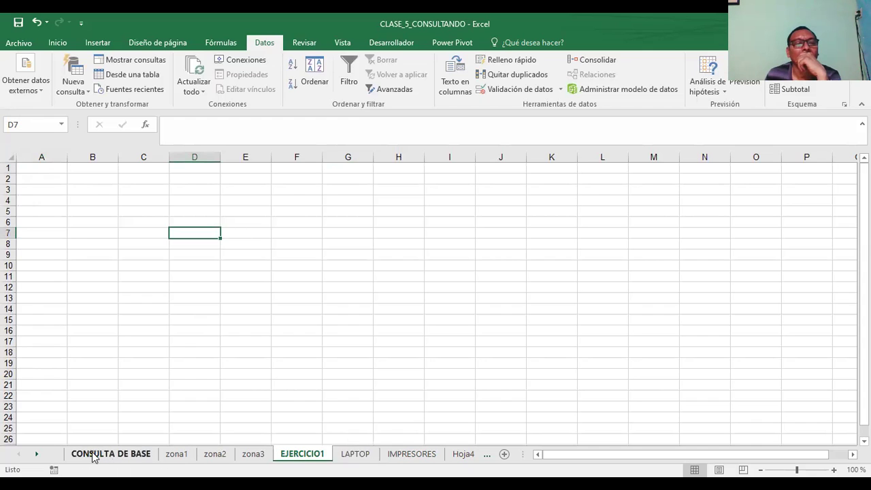
pyautogui.click(348, 457)
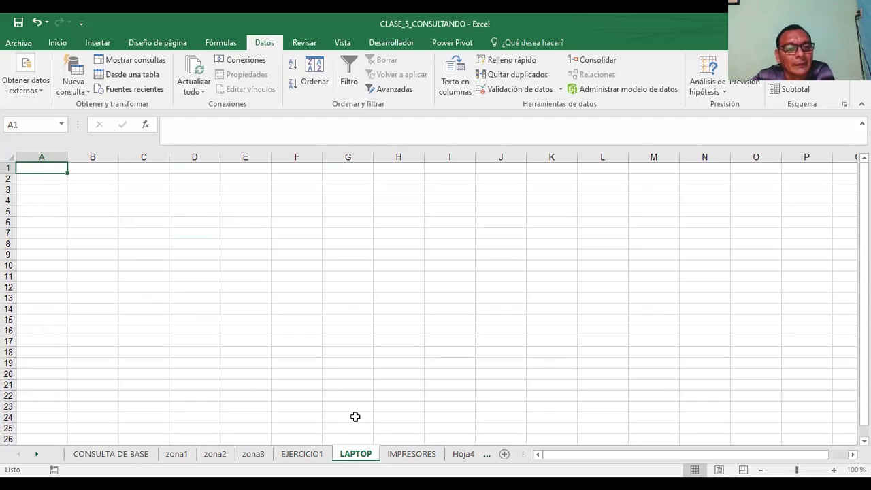
pyautogui.click(111, 454)
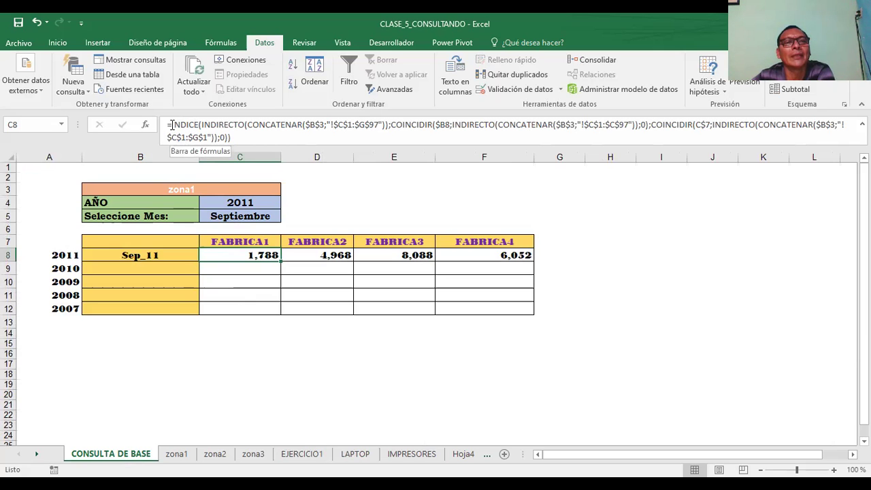
pyautogui.moveTo(173, 126); pyautogui.dragTo(188, 123)
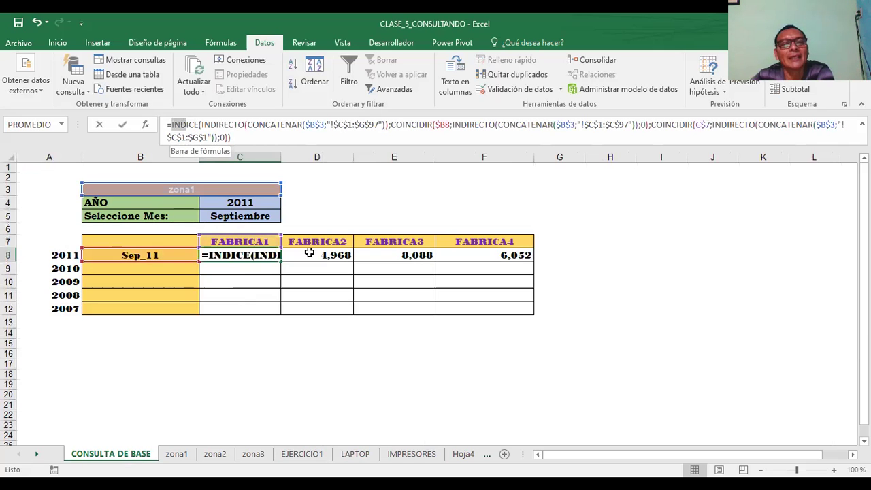
pyautogui.press('Escape')
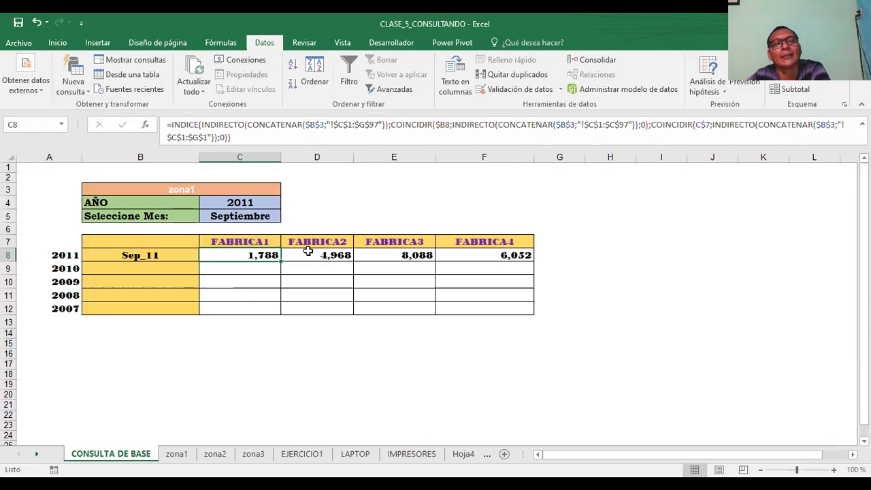
pyautogui.click(326, 207)
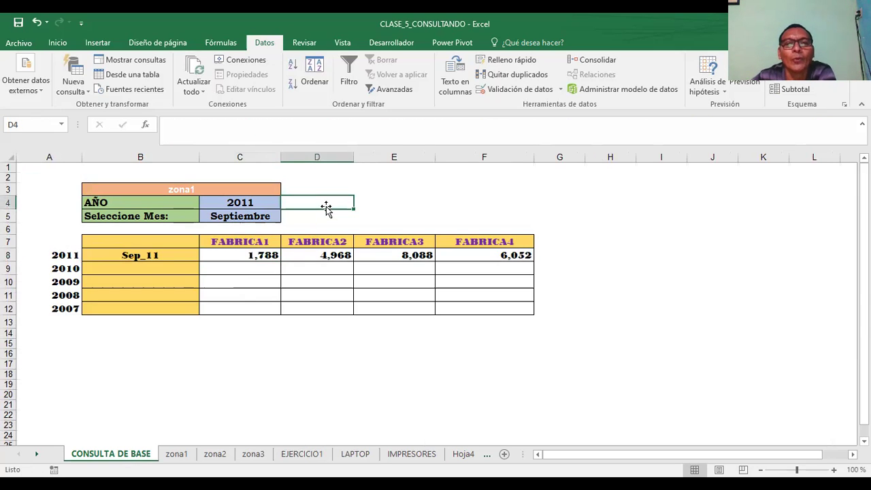
pyautogui.click(239, 255)
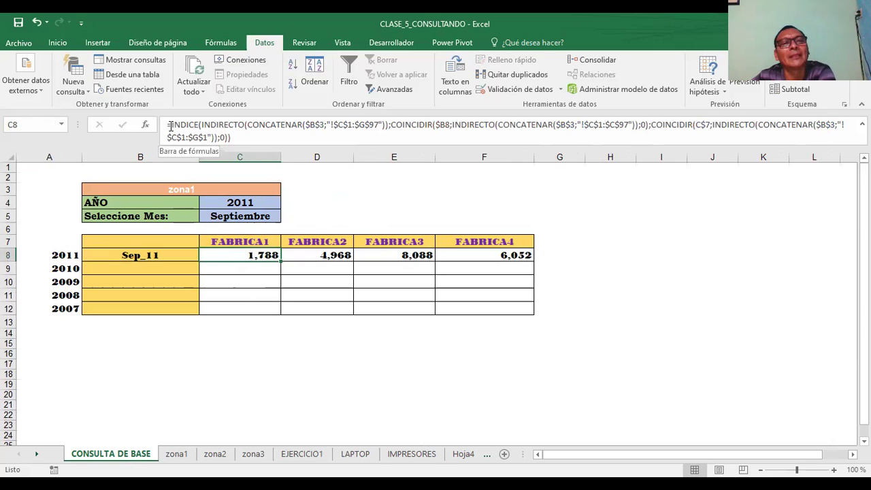
pyautogui.moveTo(171, 125); pyautogui.dragTo(199, 129)
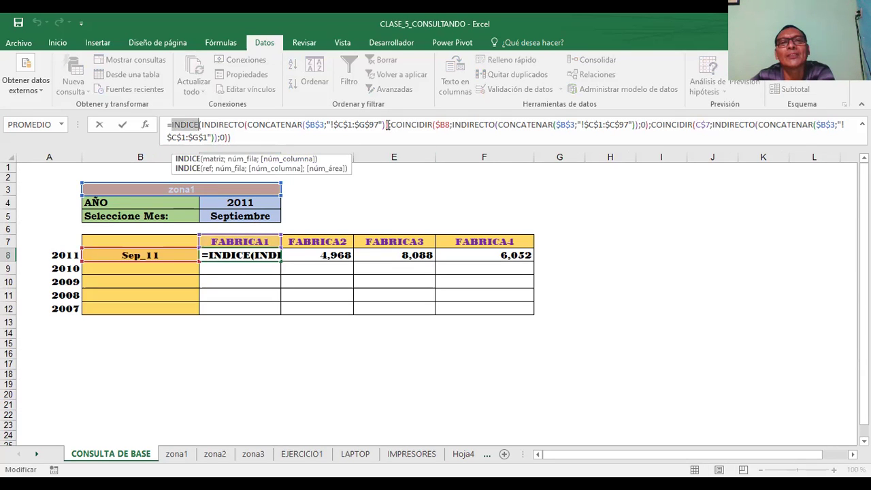
pyautogui.moveTo(390, 125); pyautogui.dragTo(425, 133)
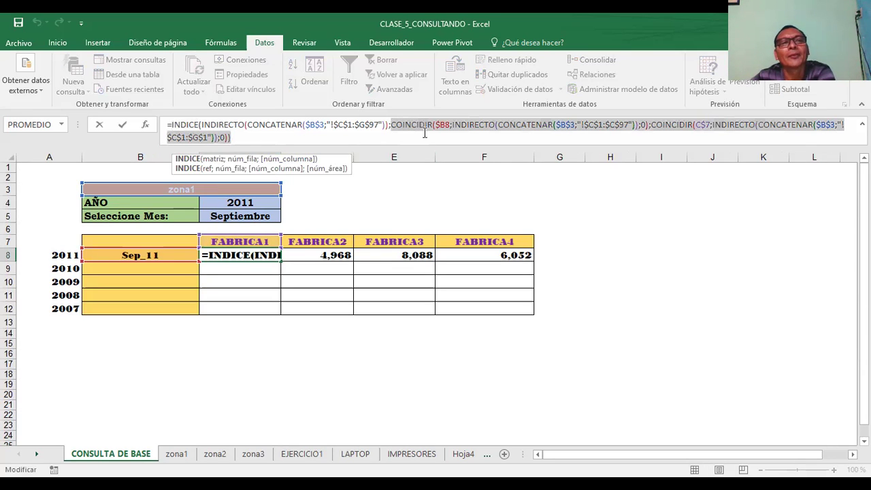
pyautogui.click(174, 124)
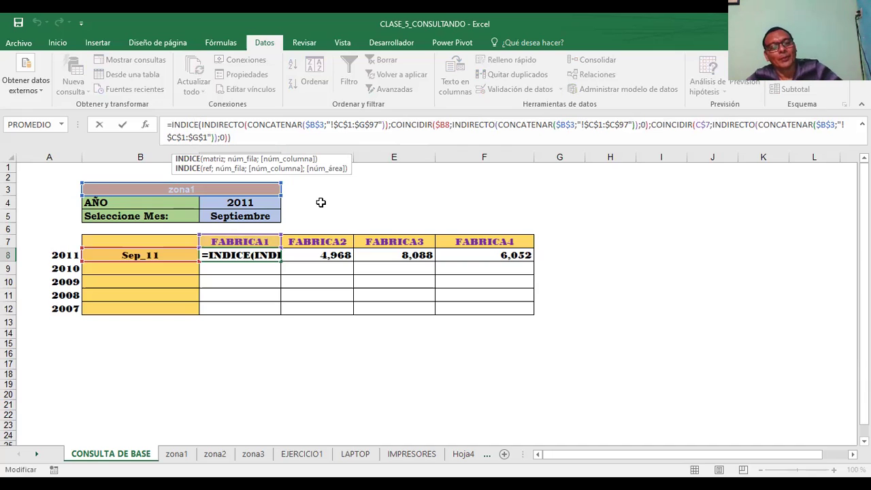
pyautogui.click(321, 203)
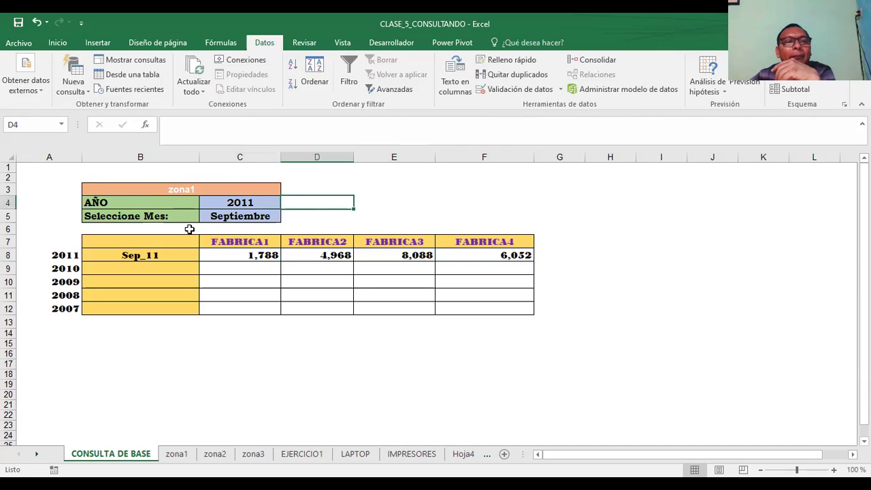
pyautogui.click(230, 256)
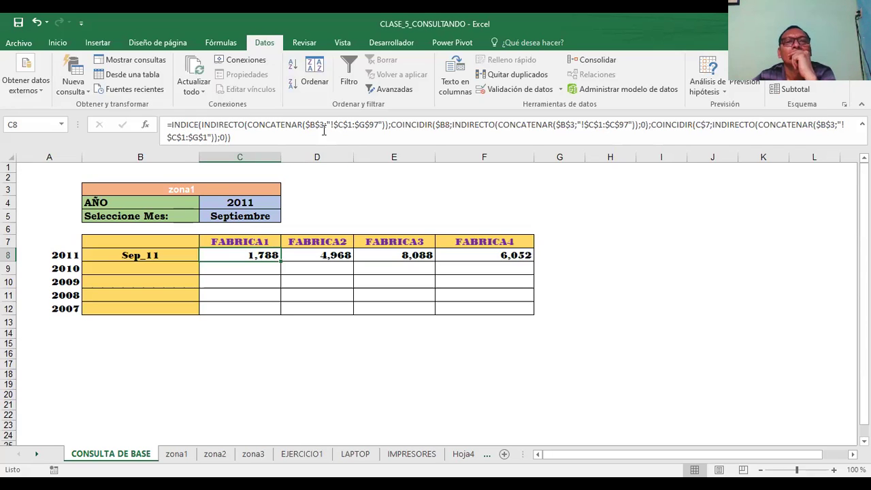
# Step: Pick zona2 in the B3 selector, updating Sep_11 to 2,720, 4,972, 902 and 9,038
pyautogui.click(124, 195)
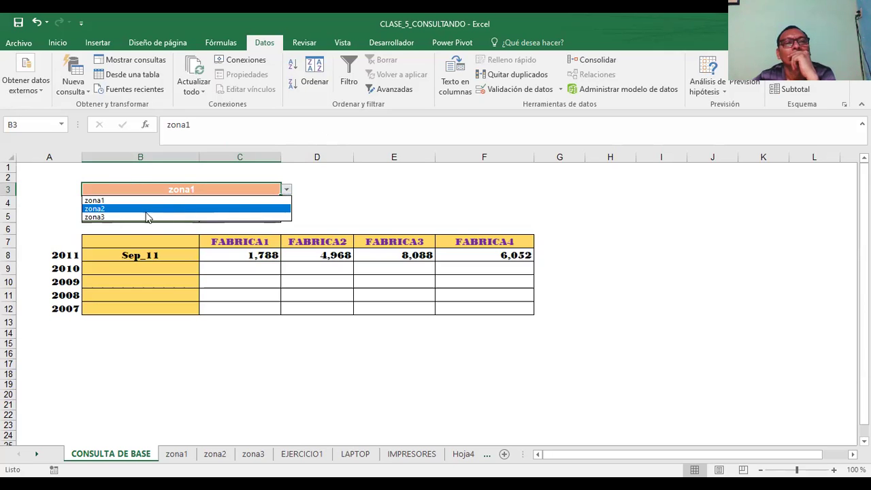
pyautogui.click(109, 208)
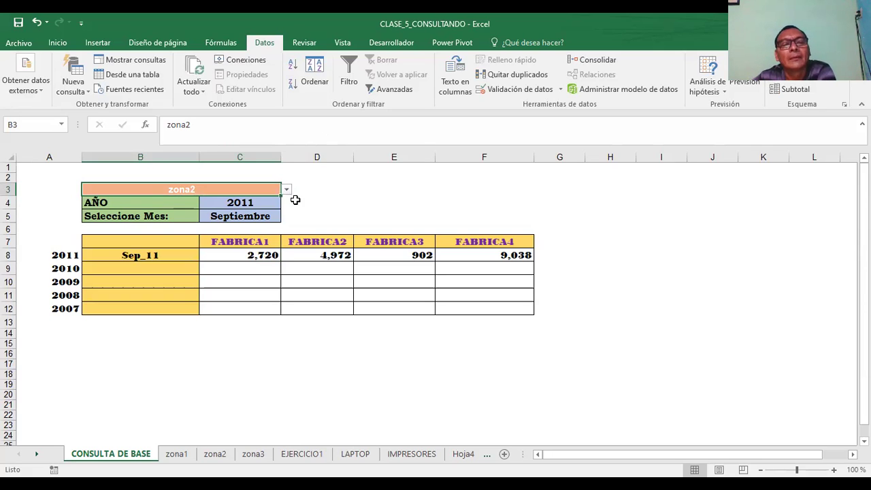
pyautogui.click(336, 207)
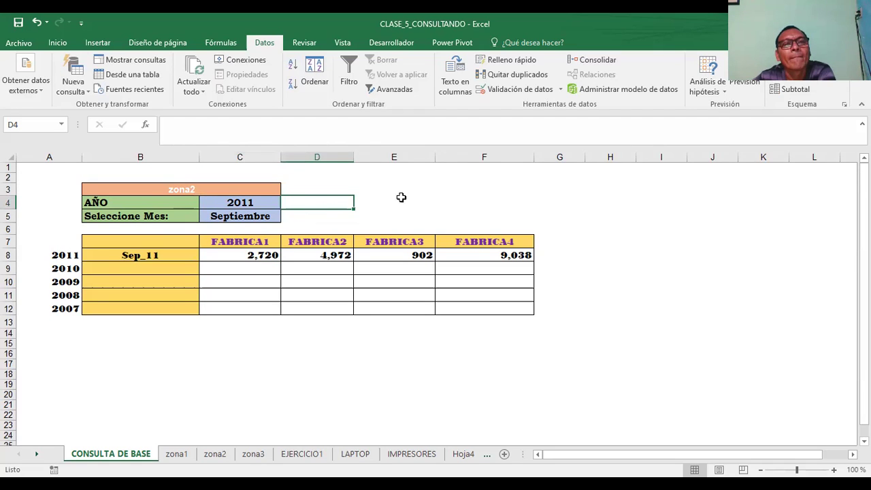
pyautogui.click(341, 190)
pyautogui.click(384, 192)
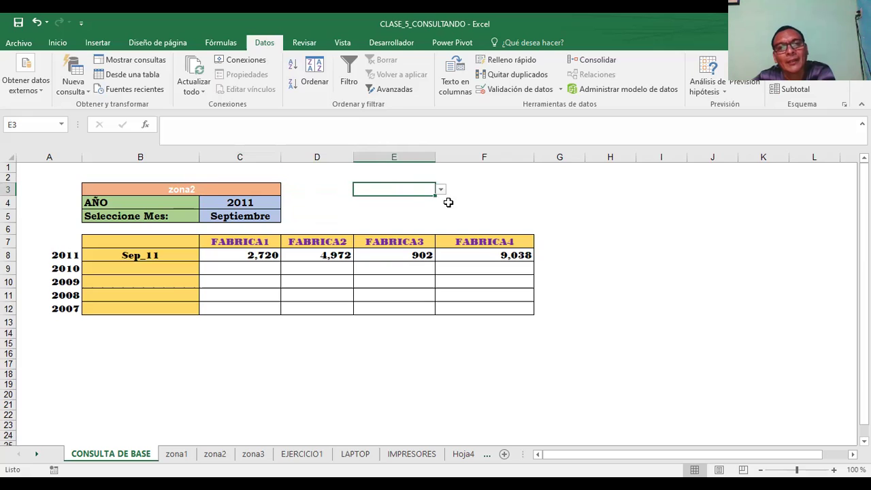
pyautogui.click(478, 190)
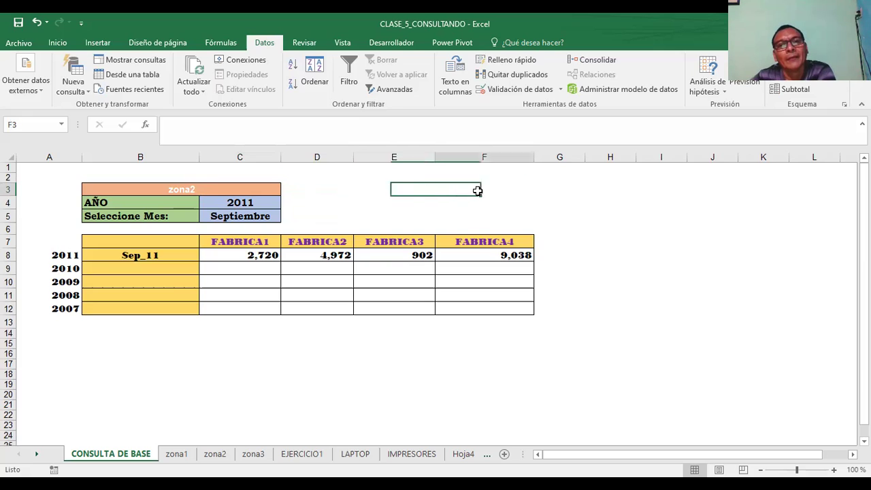
pyautogui.click(596, 201)
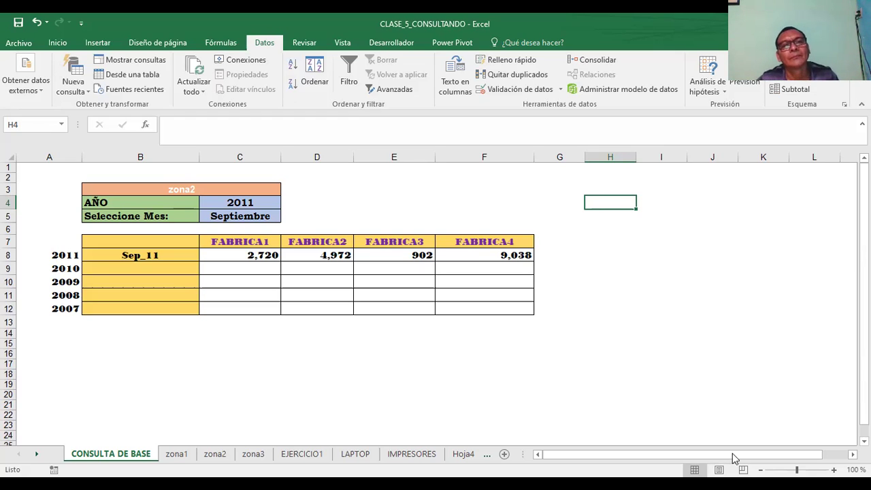
# Step: Inspect the 2011 year cell C4 and the empty cells D4, E4, F4 and F6
pyautogui.click(338, 202)
pyautogui.click(271, 206)
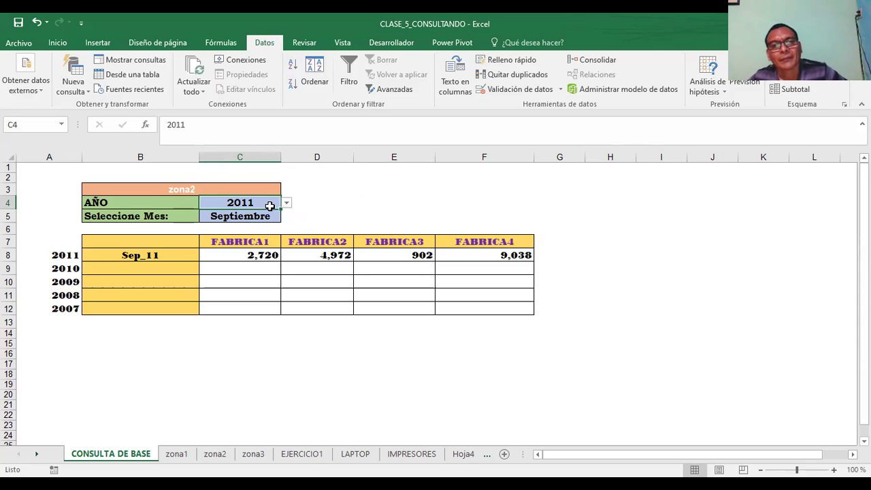
pyautogui.click(362, 202)
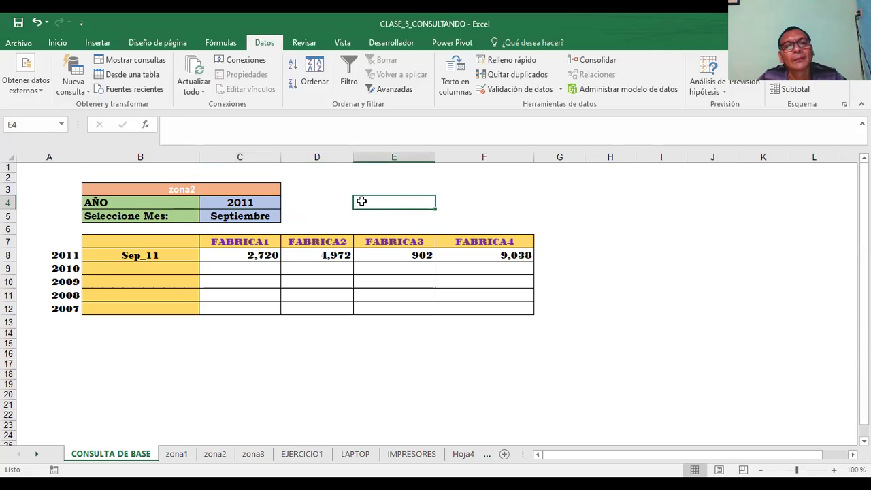
pyautogui.click(519, 206)
pyautogui.click(477, 228)
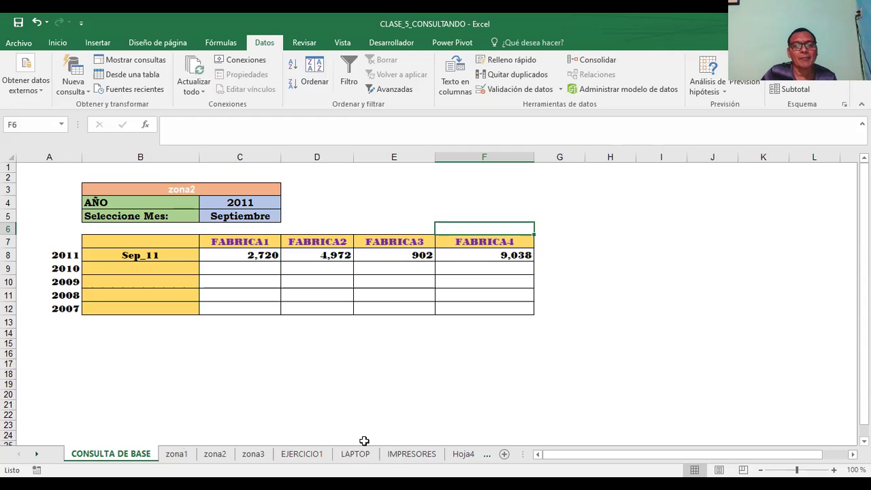
# Step: Look over cells B3 and D3 on EJERCICIO1, then the LAPTOP and IMPRESORES sheets
pyautogui.click(315, 455)
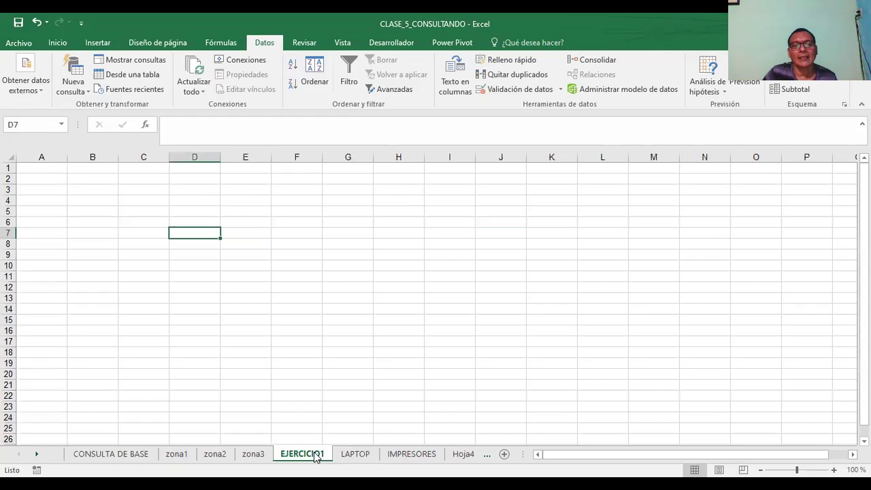
pyautogui.click(103, 191)
pyautogui.click(192, 192)
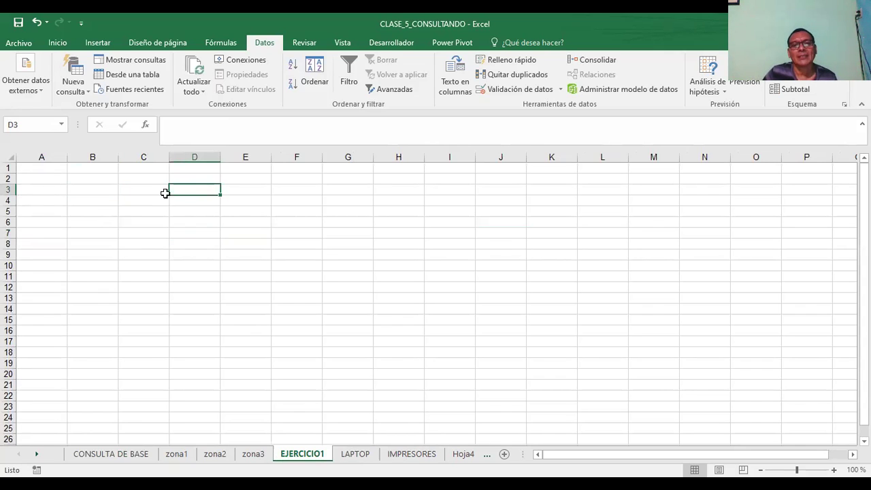
pyautogui.click(353, 459)
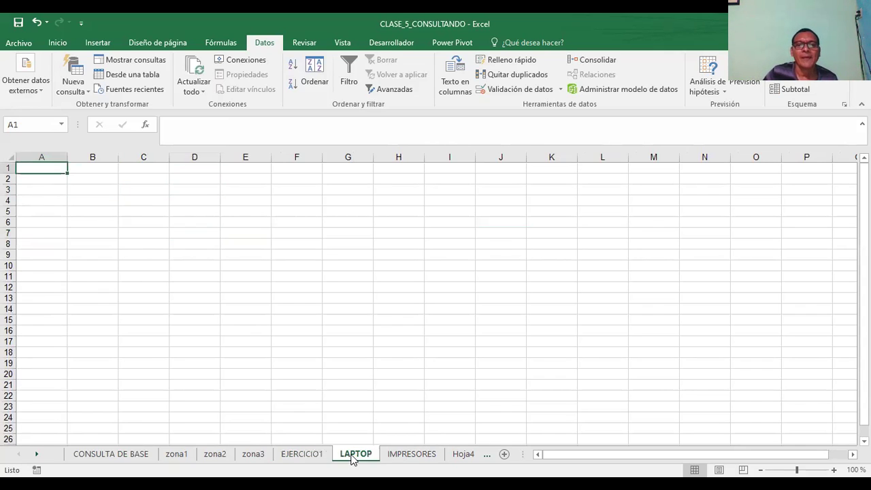
pyautogui.click(415, 455)
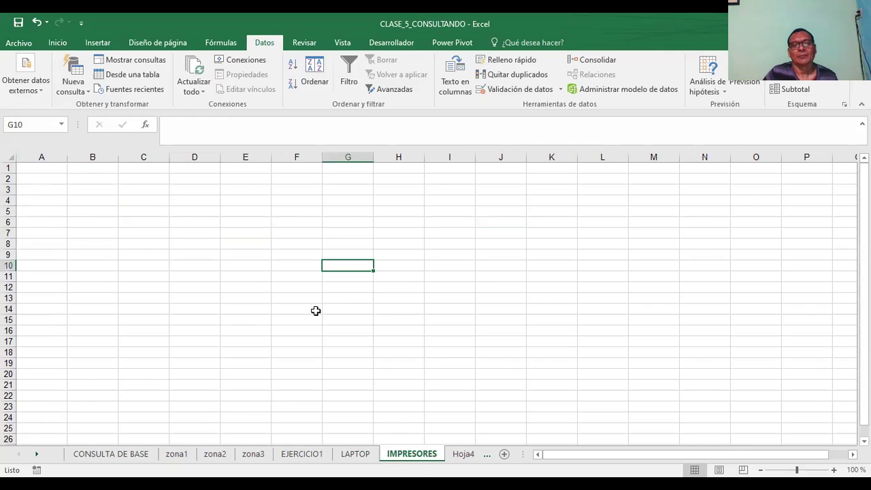
# Step: Browse the zona1–zona3 sheets and inspect their FABRICA1–FABRICA4 column headers
pyautogui.click(171, 455)
pyautogui.click(211, 455)
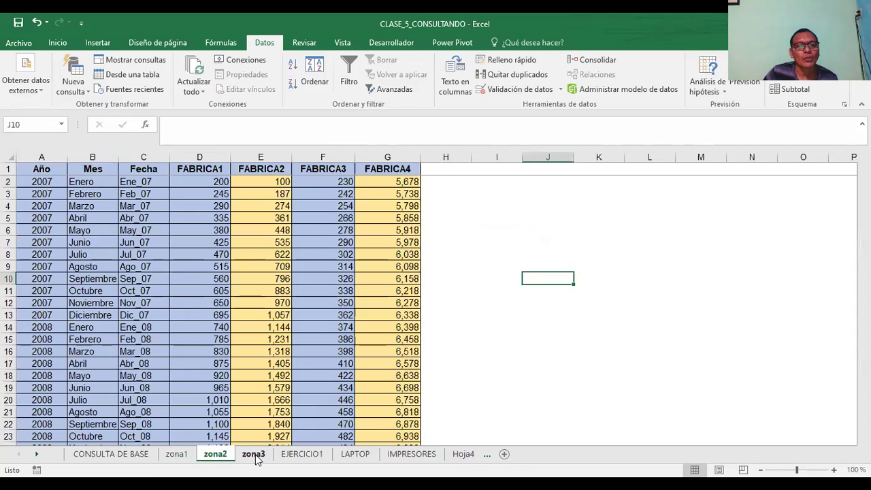
pyautogui.click(254, 455)
pyautogui.click(188, 460)
pyautogui.click(218, 456)
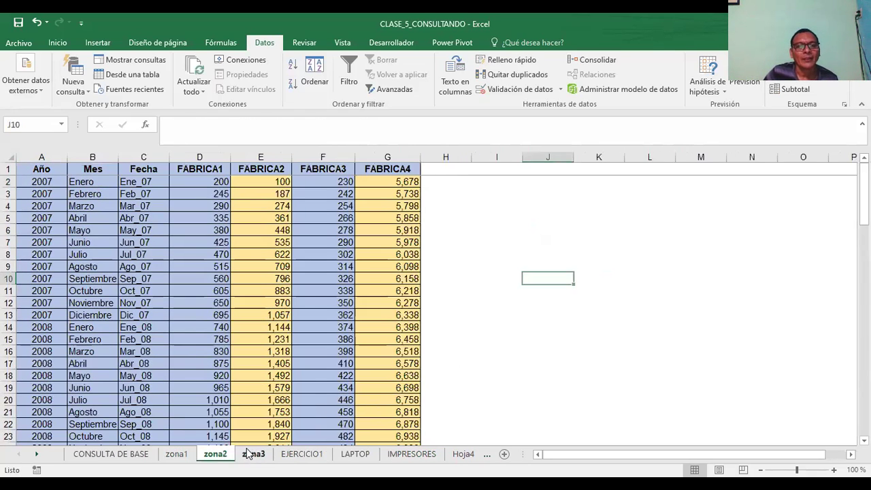
pyautogui.click(253, 454)
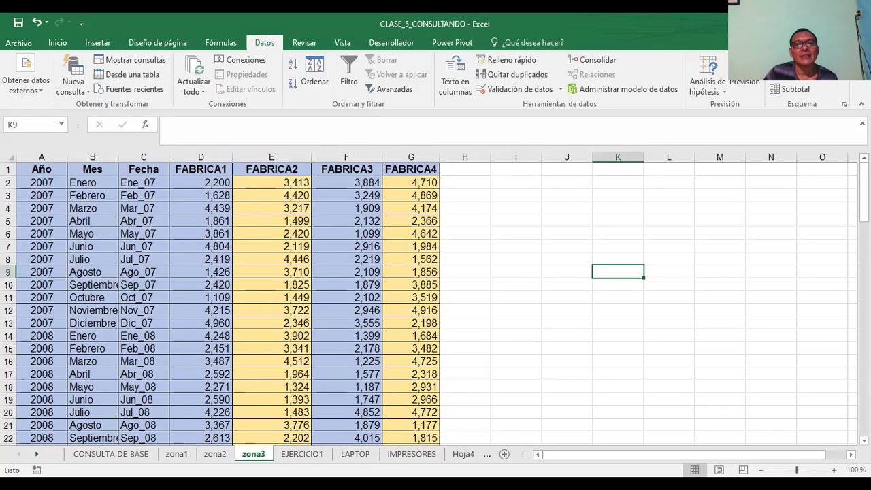
pyautogui.click(202, 173)
pyautogui.click(266, 168)
pyautogui.click(328, 169)
pyautogui.click(409, 169)
pyautogui.click(176, 454)
pyautogui.click(214, 454)
pyautogui.click(253, 455)
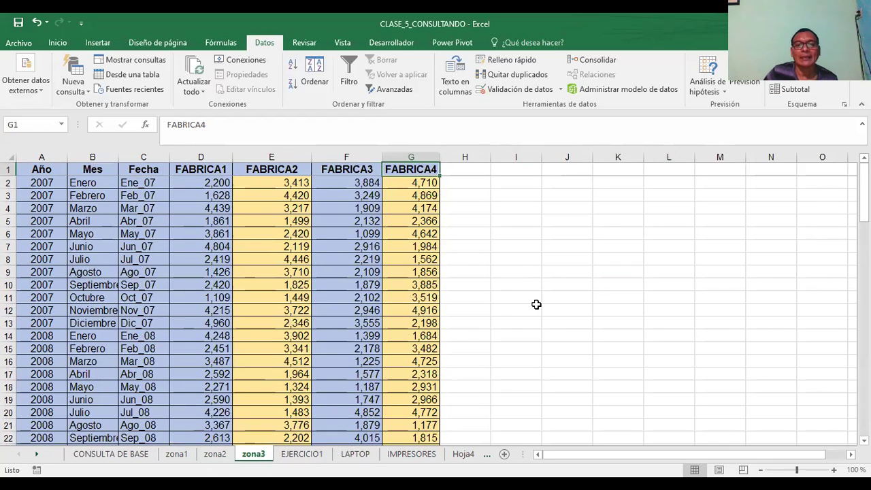
# Step: Check IMPRESORES and the remaining sheets like Hoja4, finishing on the empty LAPTOP sheet
pyautogui.click(354, 455)
pyautogui.click(412, 455)
pyautogui.click(457, 457)
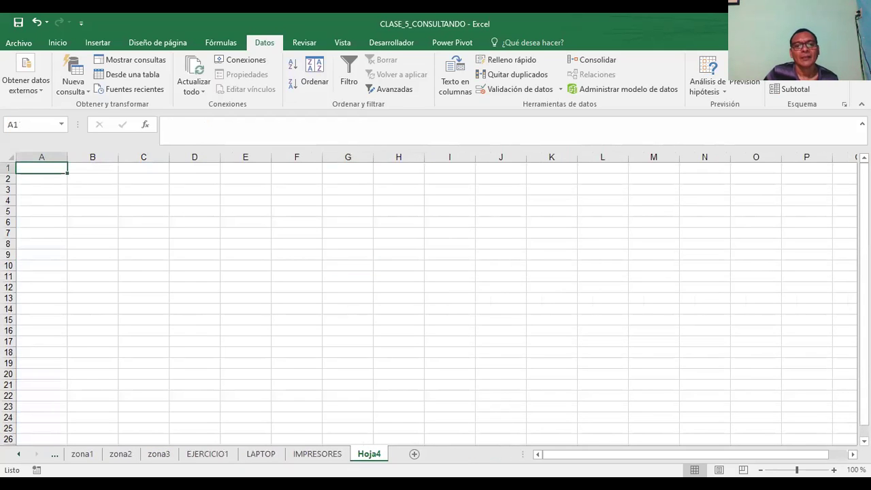
pyautogui.click(228, 456)
pyautogui.click(257, 455)
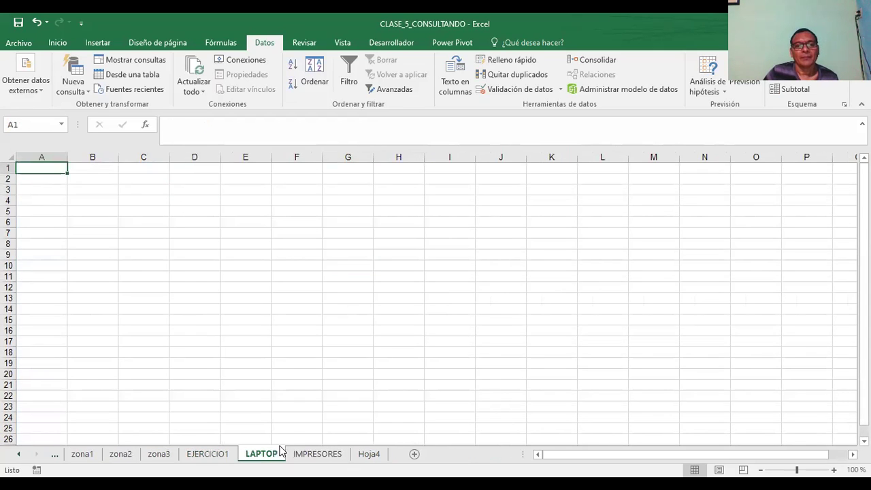
# Step: Enter the header AÑO in cell A3 and MES in B3 on the LAPTOP sheet
pyautogui.click(96, 188)
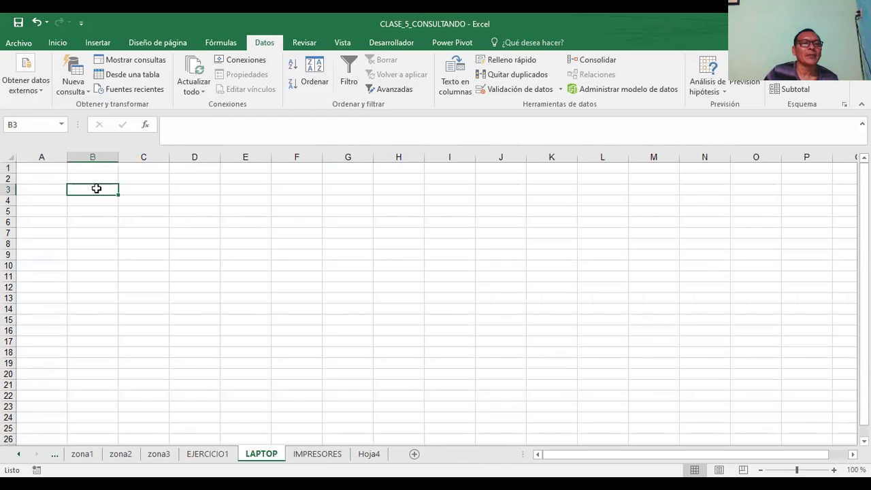
pyautogui.press('Left')
pyautogui.press('Up')
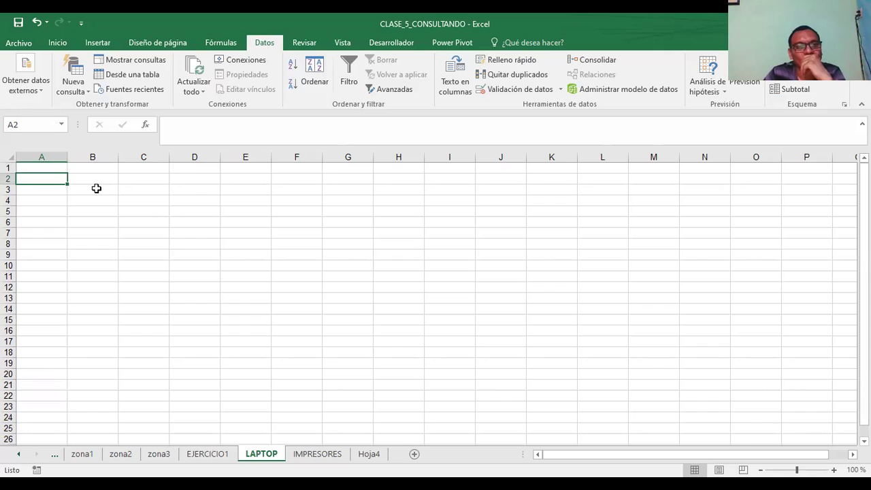
pyautogui.press('Right')
pyautogui.press('Down')
pyautogui.press('Down')
pyautogui.press('Left')
pyautogui.press('Up')
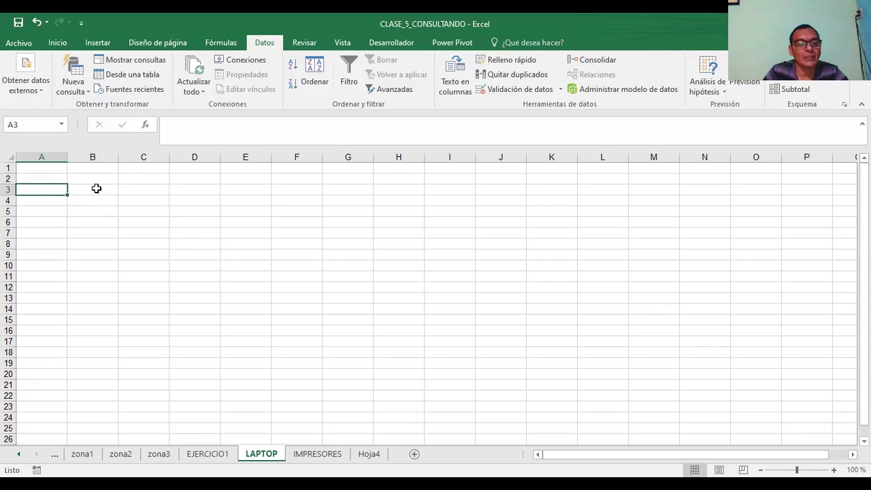
pyautogui.write('AÑO')
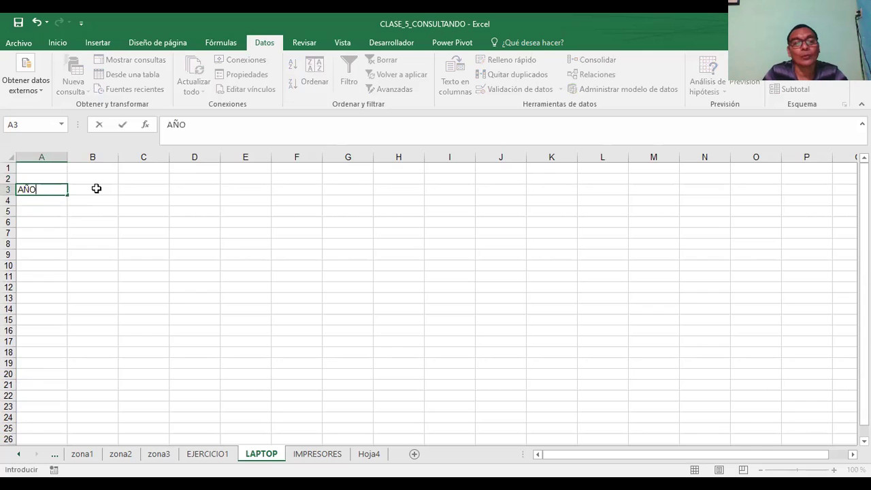
pyautogui.press('Right')
pyautogui.write('MESE')
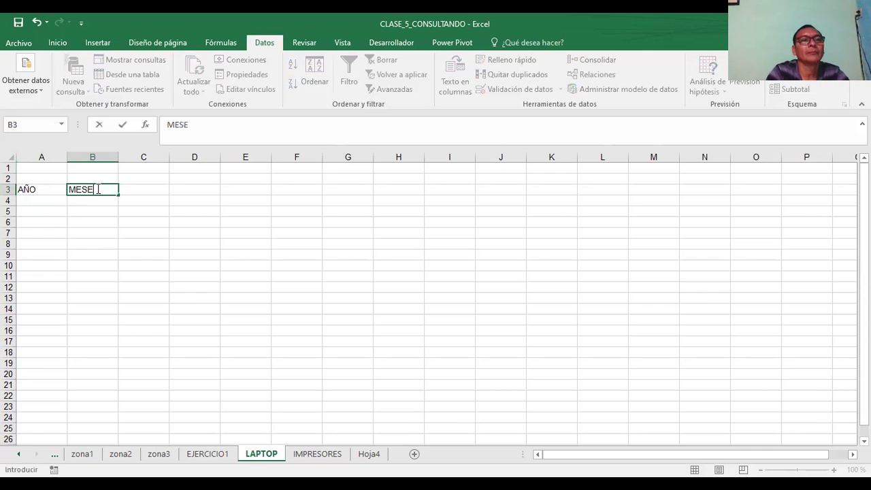
pyautogui.press('BackSpace')
pyautogui.press('Right')
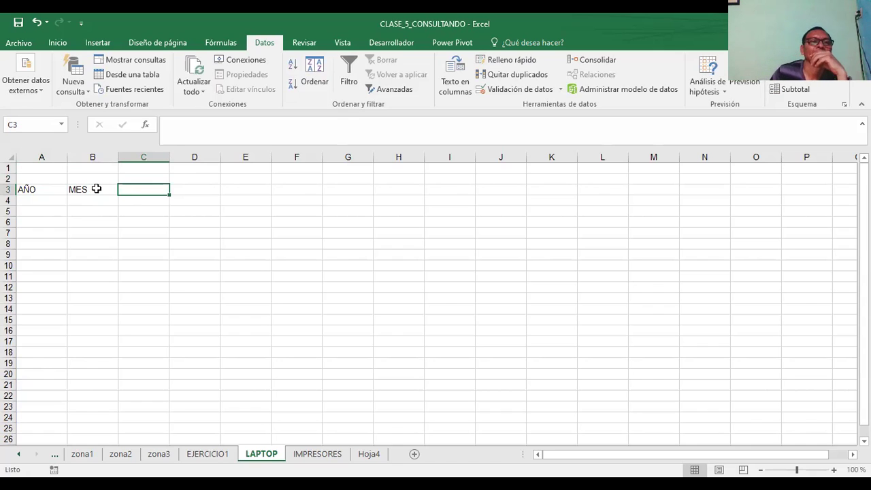
pyautogui.moveTo(34, 189)
pyautogui.mouseDown()
pyautogui.moveTo(271, 189)
pyautogui.moveTo(381, 324)
pyautogui.mouseUp()
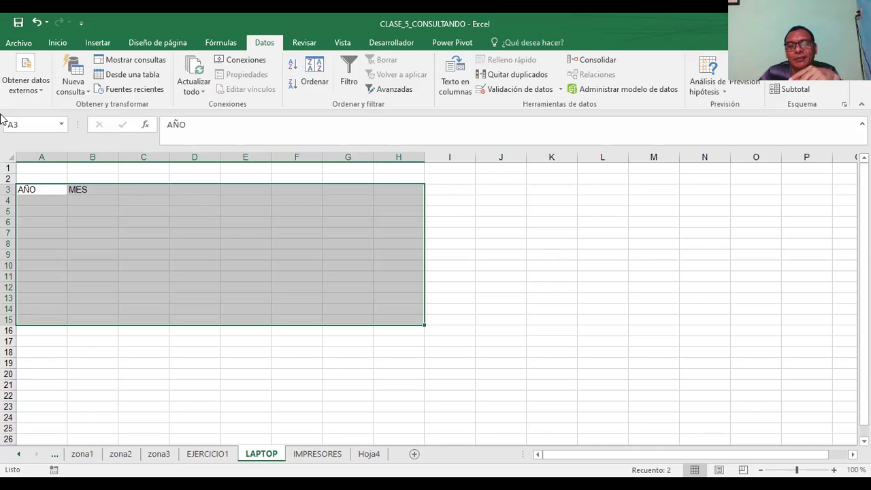
pyautogui.click(505, 200)
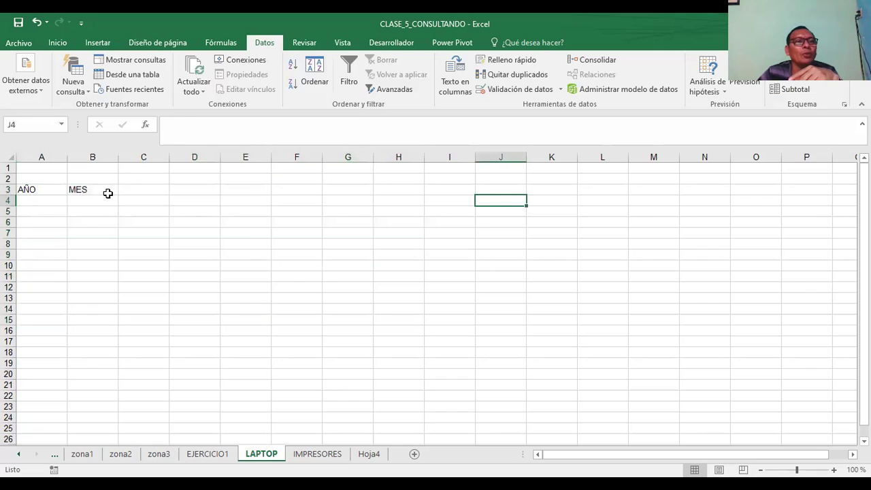
pyautogui.click(91, 192)
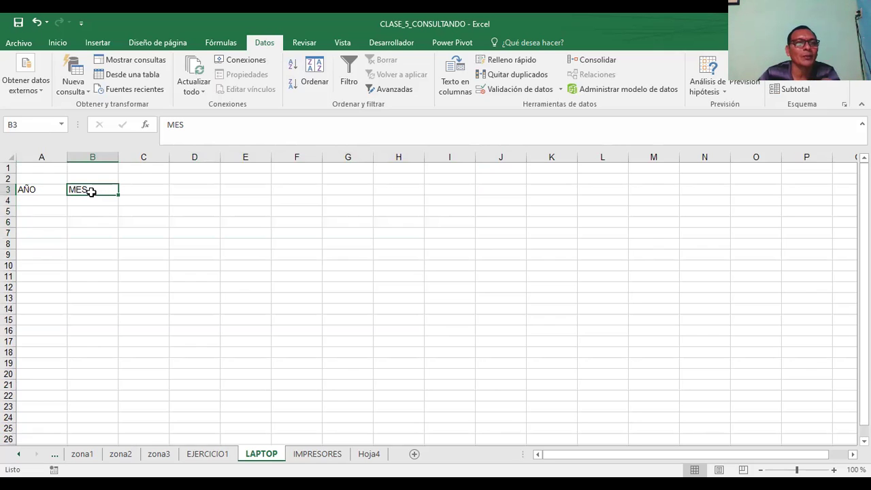
pyautogui.click(258, 266)
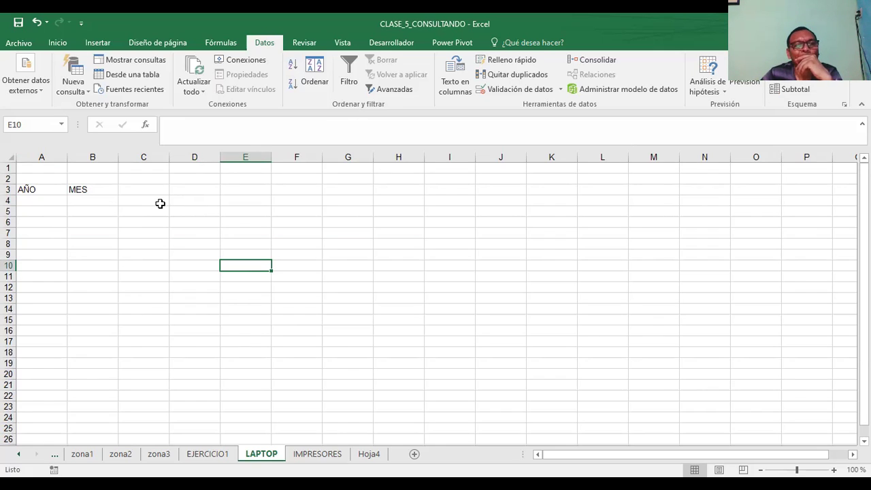
pyautogui.click(156, 189)
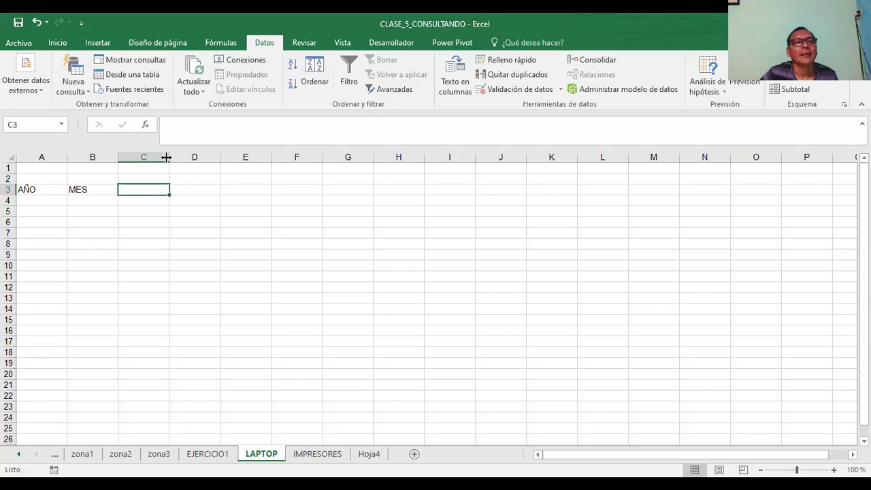
pyautogui.moveTo(170, 158); pyautogui.dragTo(172, 158)
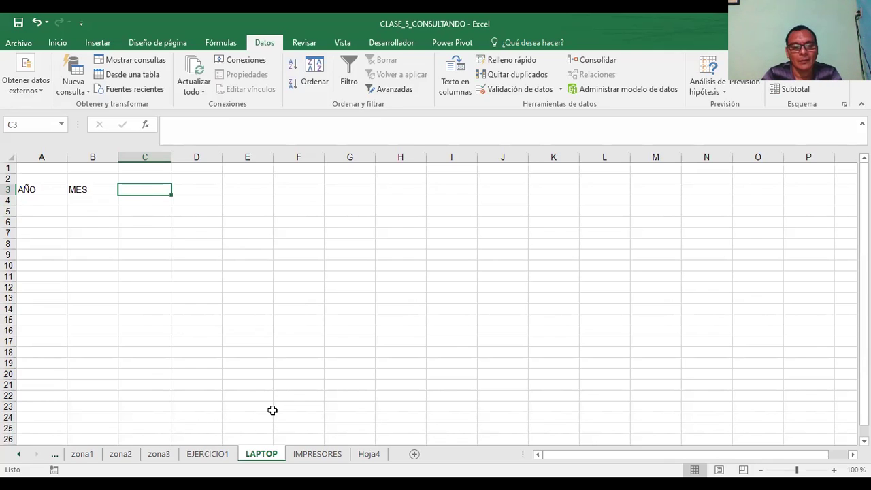
pyautogui.write('PR')
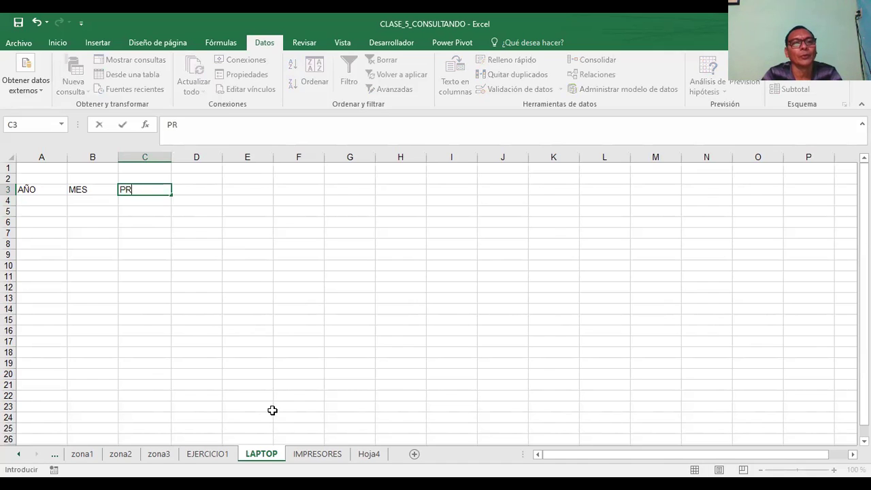
pyautogui.write('ODUCTO')
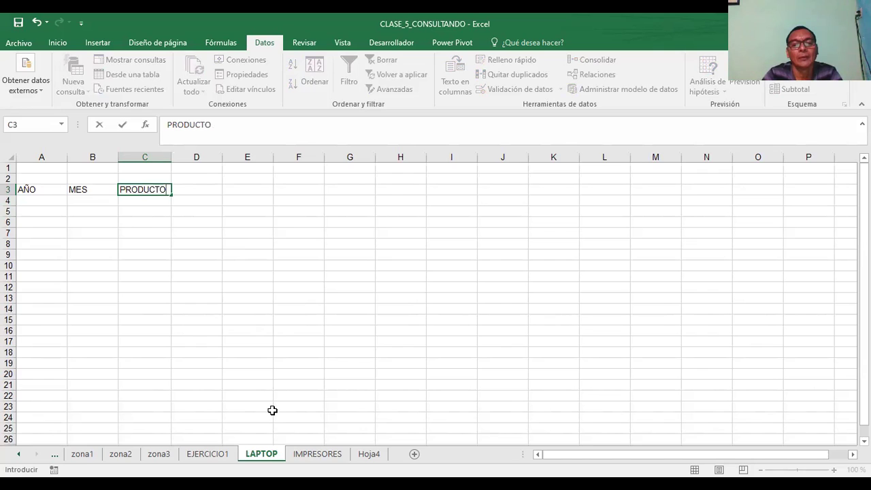
pyautogui.press('Return')
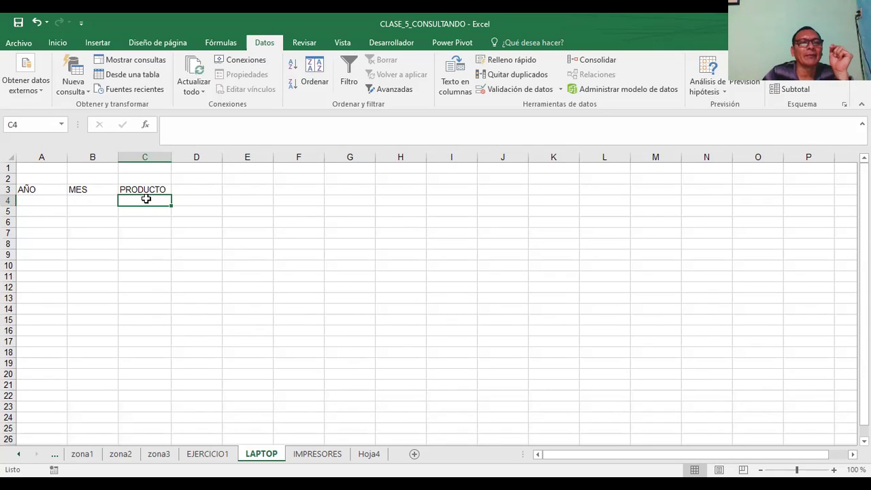
pyautogui.moveTo(146, 199); pyautogui.dragTo(136, 341)
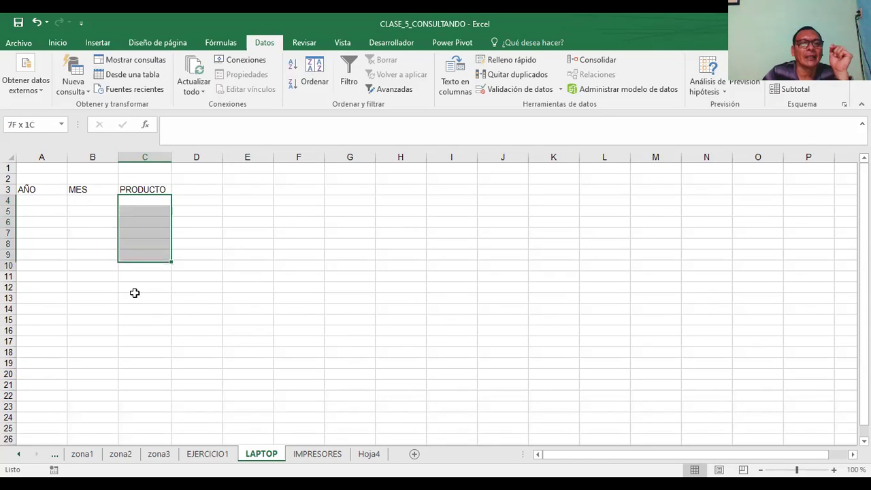
pyautogui.click(245, 270)
pyautogui.click(144, 192)
pyautogui.moveTo(156, 190); pyautogui.dragTo(385, 199)
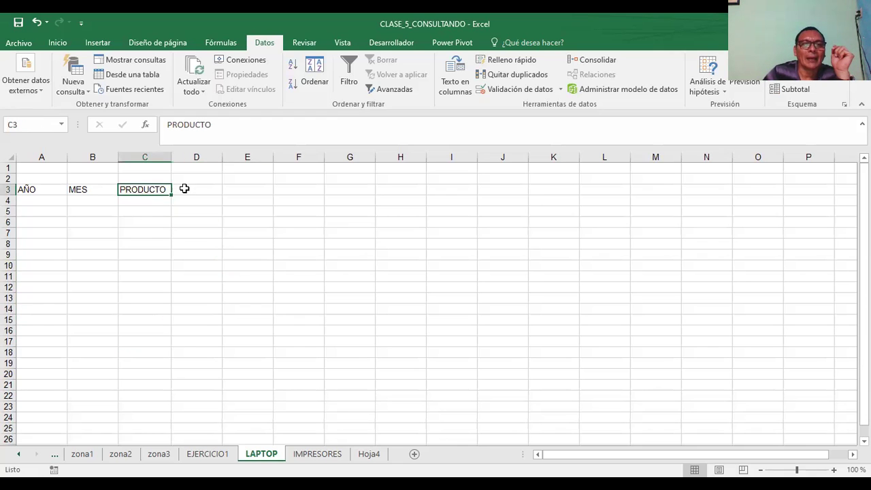
pyautogui.click(481, 192)
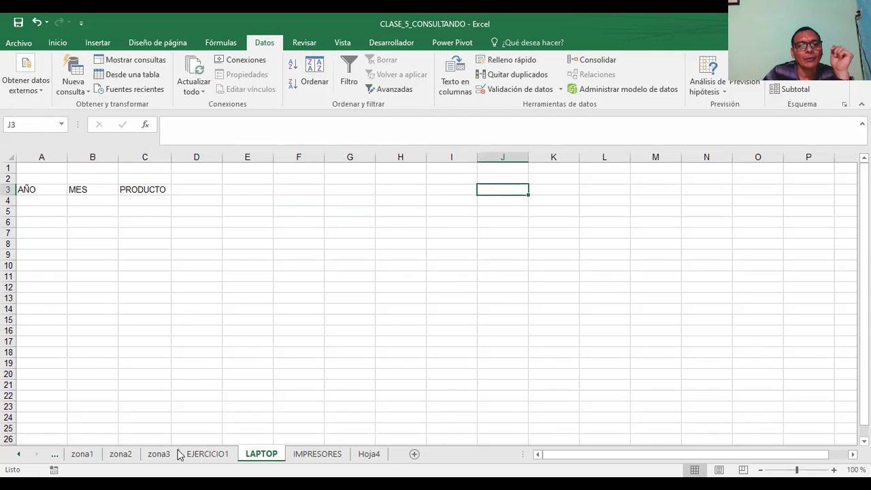
pyautogui.click(150, 190)
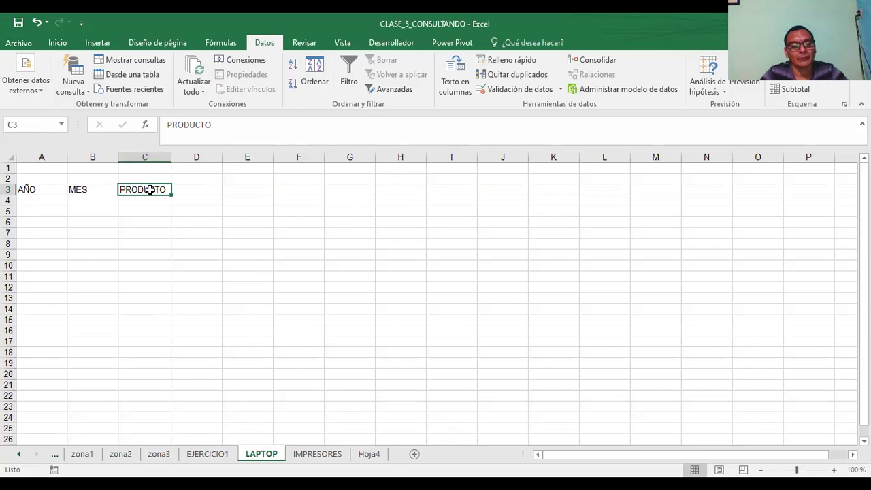
# Step: Enter headers LAPTOP in C3 and IMPRESORES in D3, then widen columns D and E
pyautogui.write('LAPTOP')
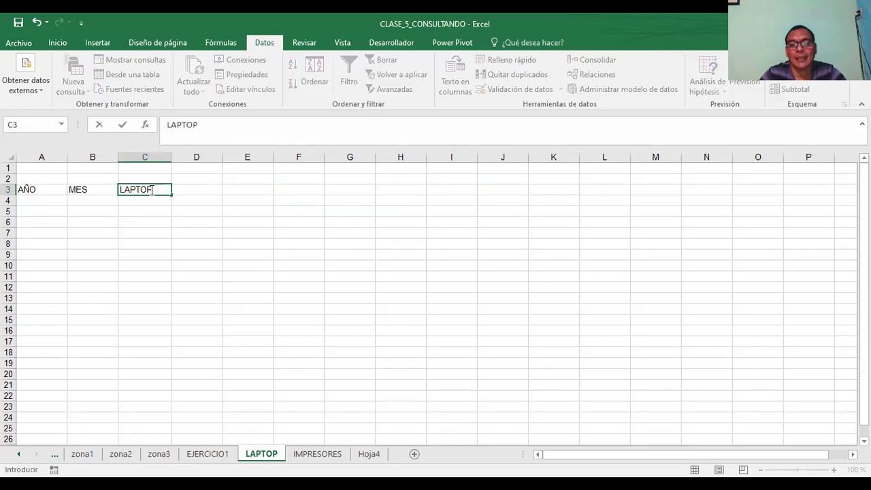
pyautogui.press('Return')
pyautogui.press('Right')
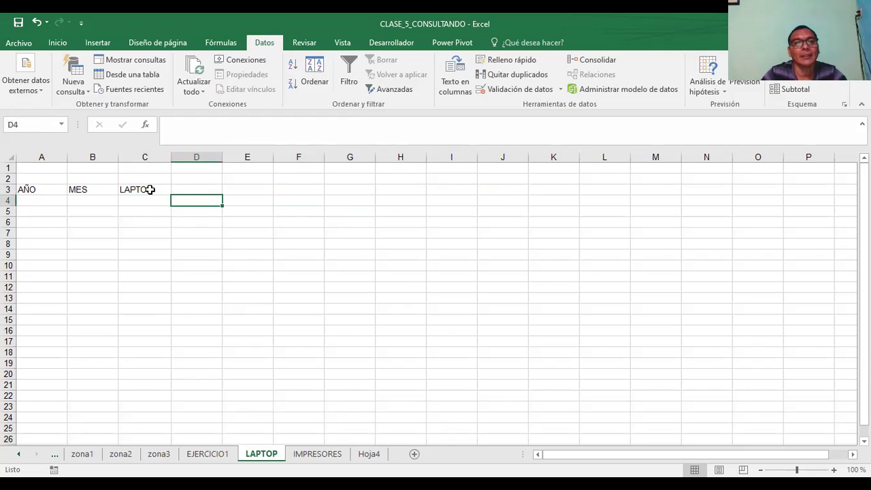
pyautogui.press('Up')
pyautogui.write('IMPRSORES')
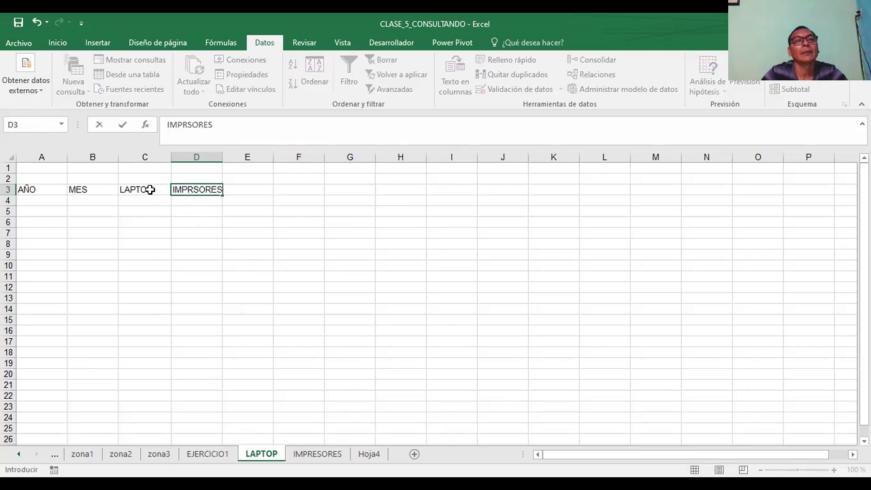
pyautogui.press('BackSpace')
pyautogui.press('BackSpace')
pyautogui.press('BackSpace')
pyautogui.press('BackSpace')
pyautogui.press('BackSpace')
pyautogui.write('ESORES')
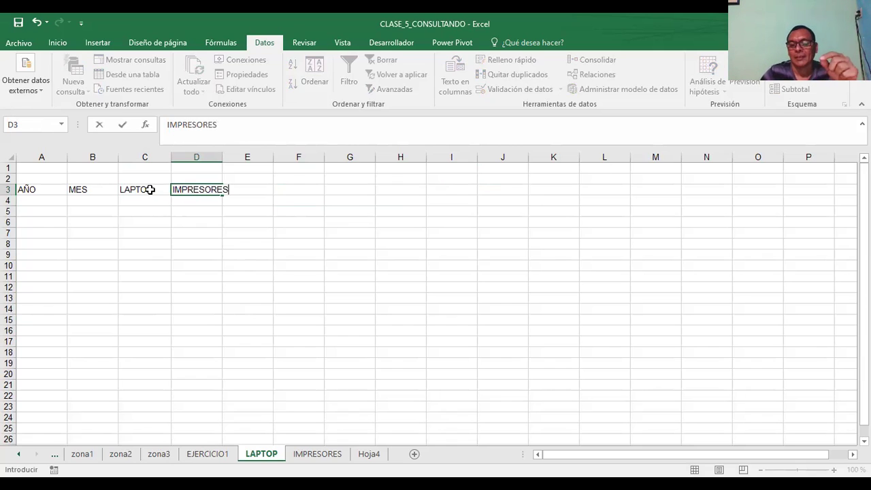
pyautogui.press('Tab')
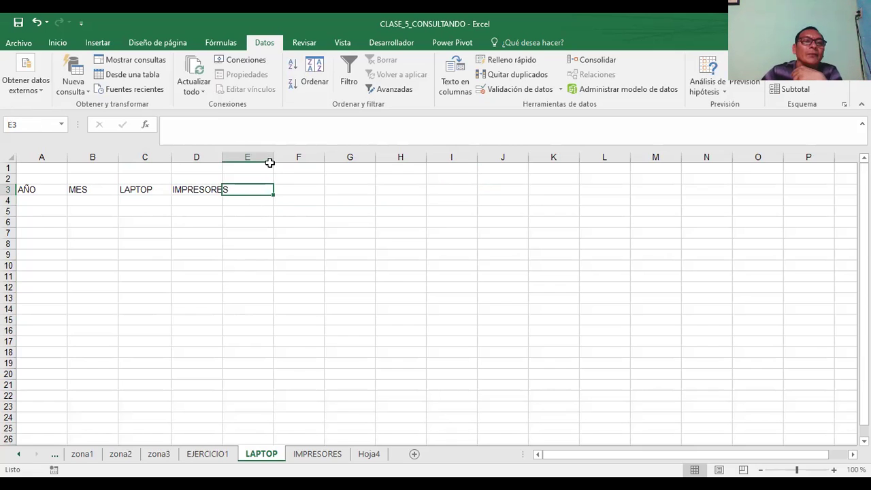
pyautogui.moveTo(276, 158); pyautogui.dragTo(297, 158)
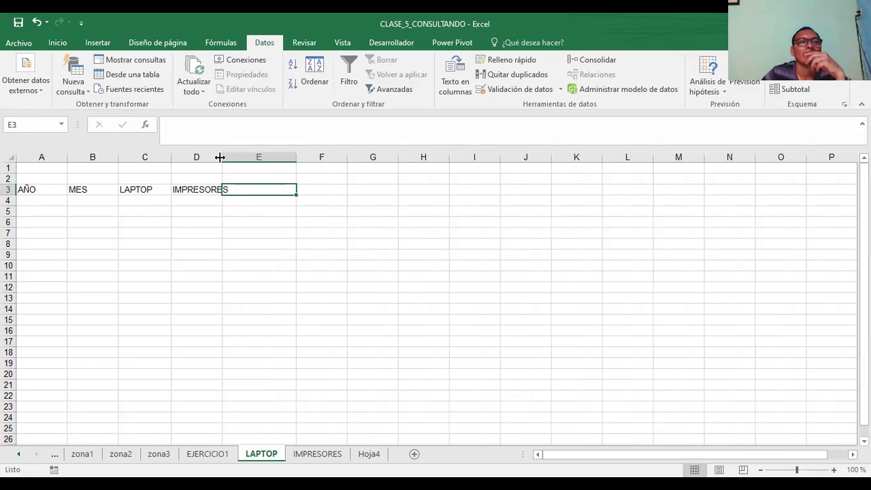
pyautogui.moveTo(220, 157); pyautogui.dragTo(238, 157)
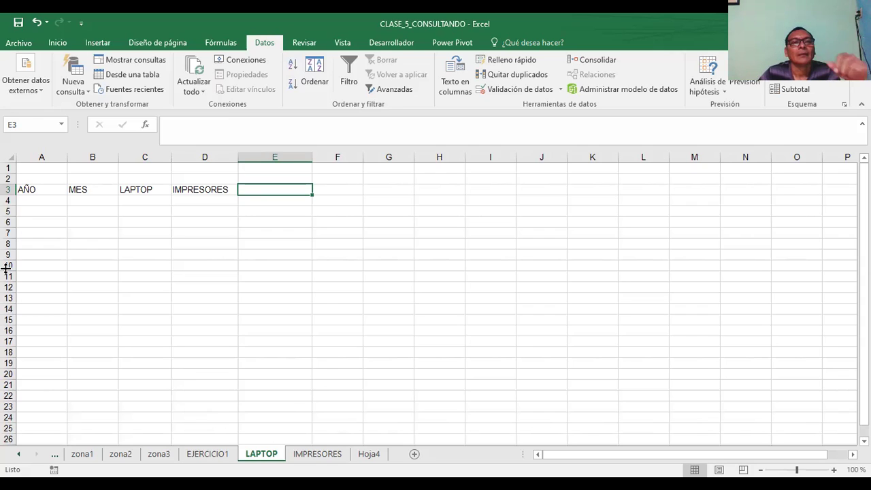
# Step: Enter the headers MONITORES in E3 and TECLADOS in F3 on the LAPTOP sheet
pyautogui.write('MONITORES')
pyautogui.hotkey('ctrl', 'Return')
pyautogui.press('Right')
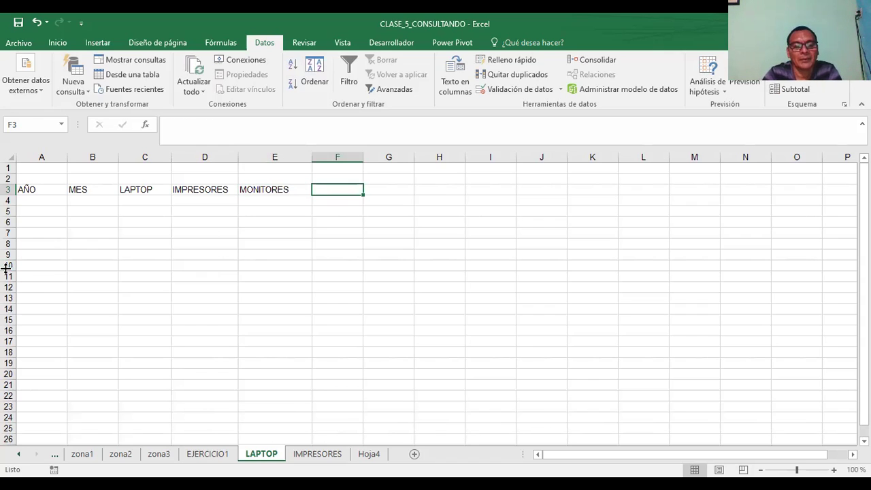
pyautogui.write('TECLADOS')
pyautogui.press('Return')
pyautogui.press('Up')
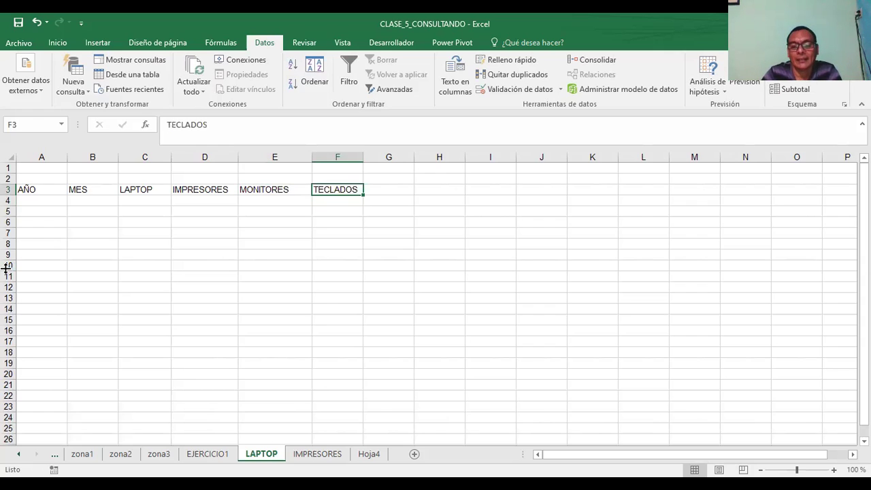
pyautogui.press('Right')
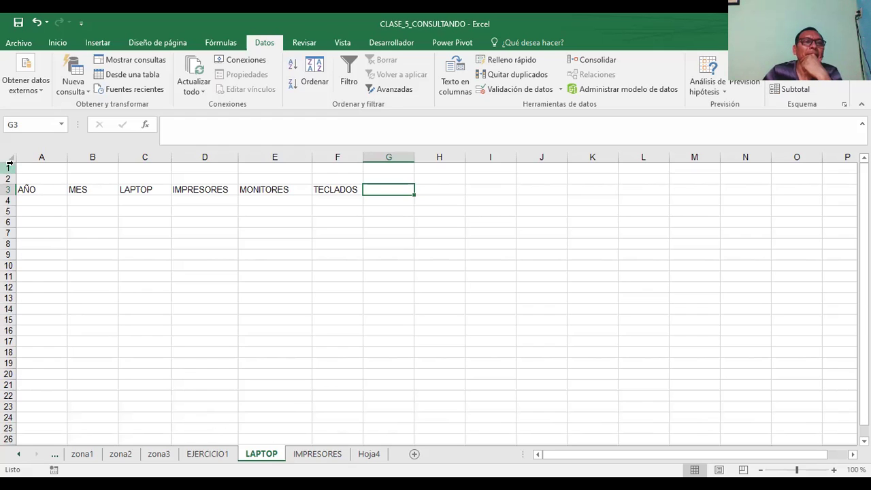
pyautogui.moveTo(10, 166); pyautogui.dragTo(7, 179)
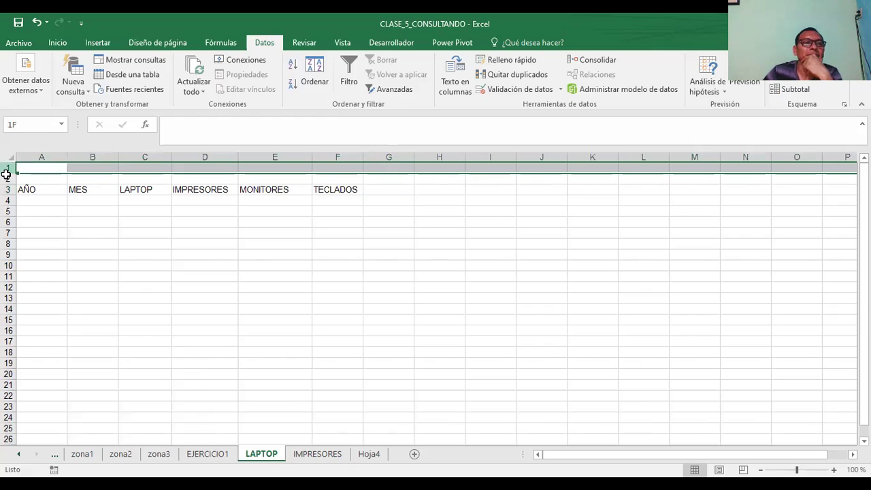
pyautogui.click(112, 277)
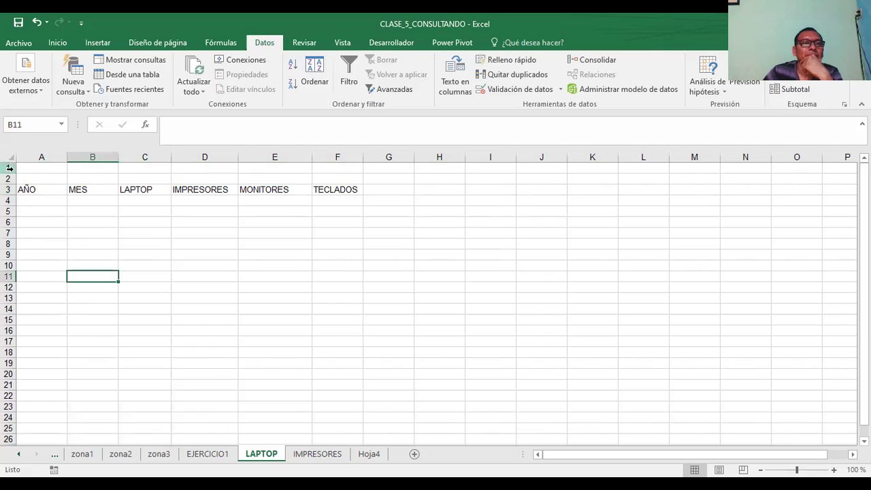
pyautogui.moveTo(8, 167); pyautogui.dragTo(7, 180)
pyautogui.click(106, 244)
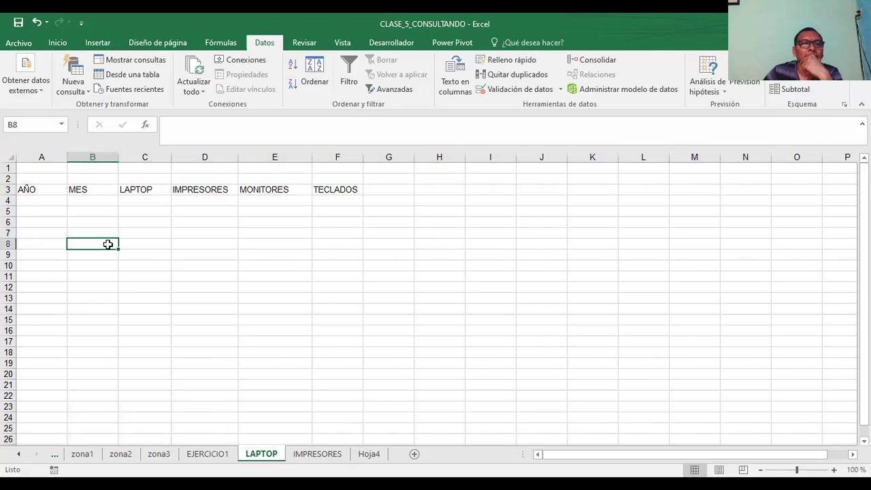
pyautogui.click(390, 189)
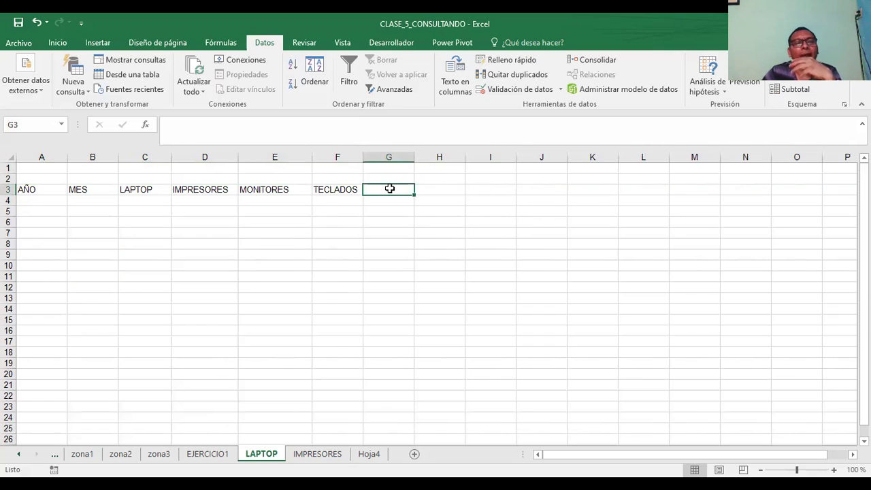
pyautogui.click(38, 194)
pyautogui.click(41, 205)
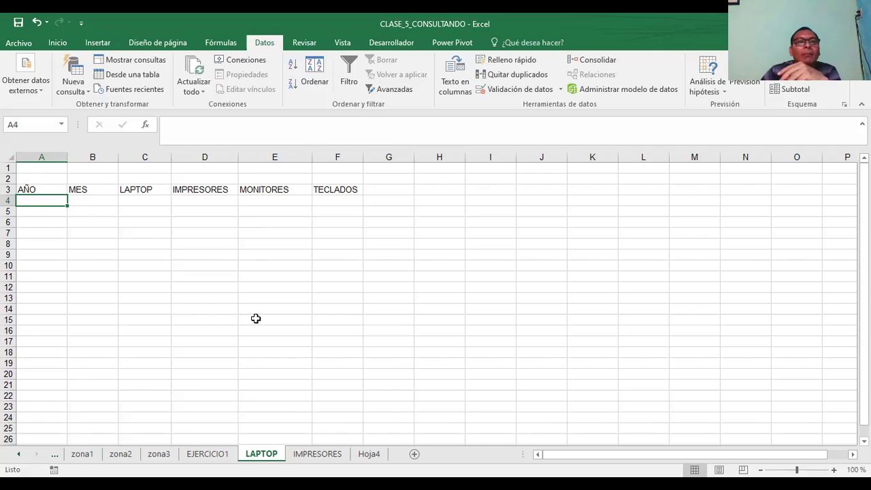
pyautogui.click(396, 189)
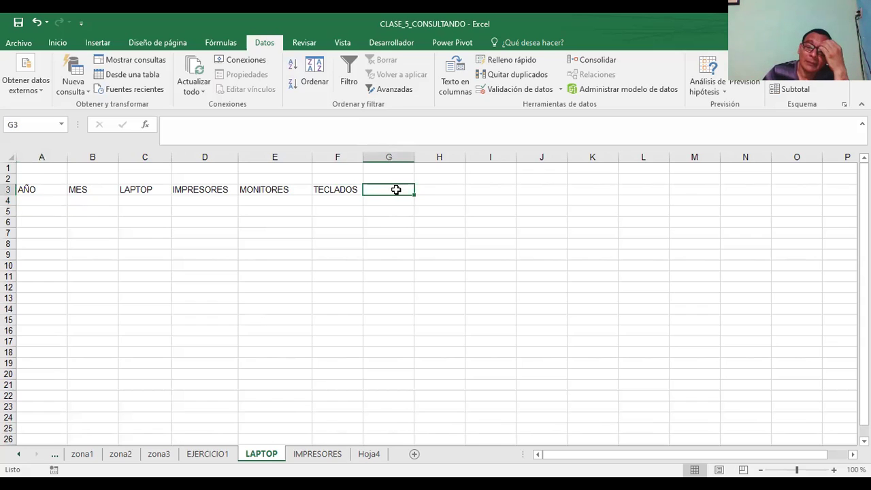